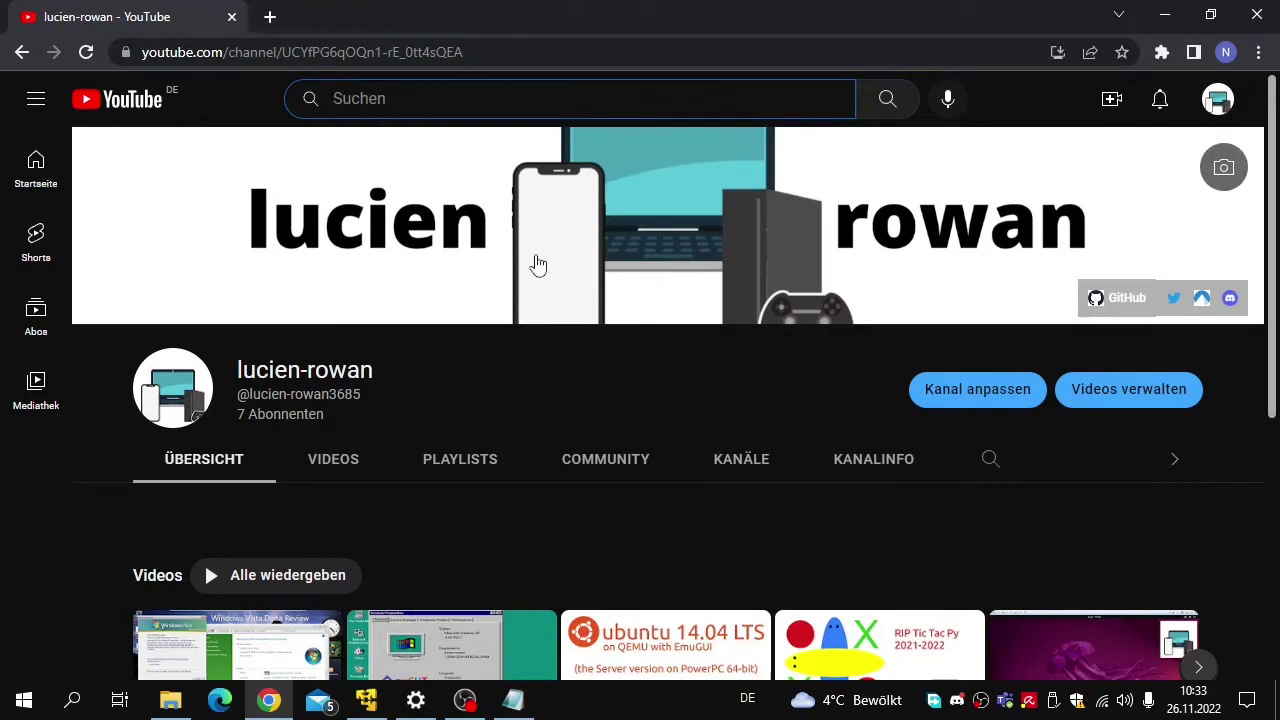
Expand the Windows Vista Delta review video's description to show its links
scroll(534, 406, "down", 1)
scroll(609, 334, "up", 1)
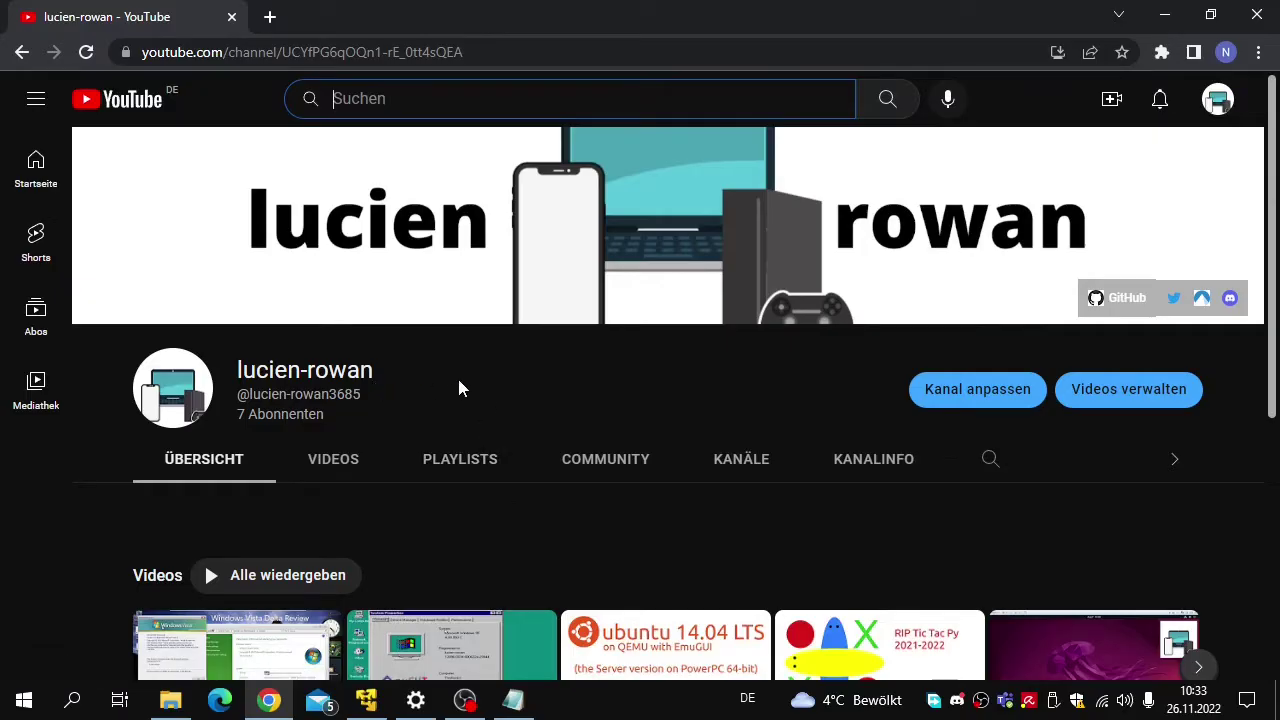
scroll(459, 388, "down", 3)
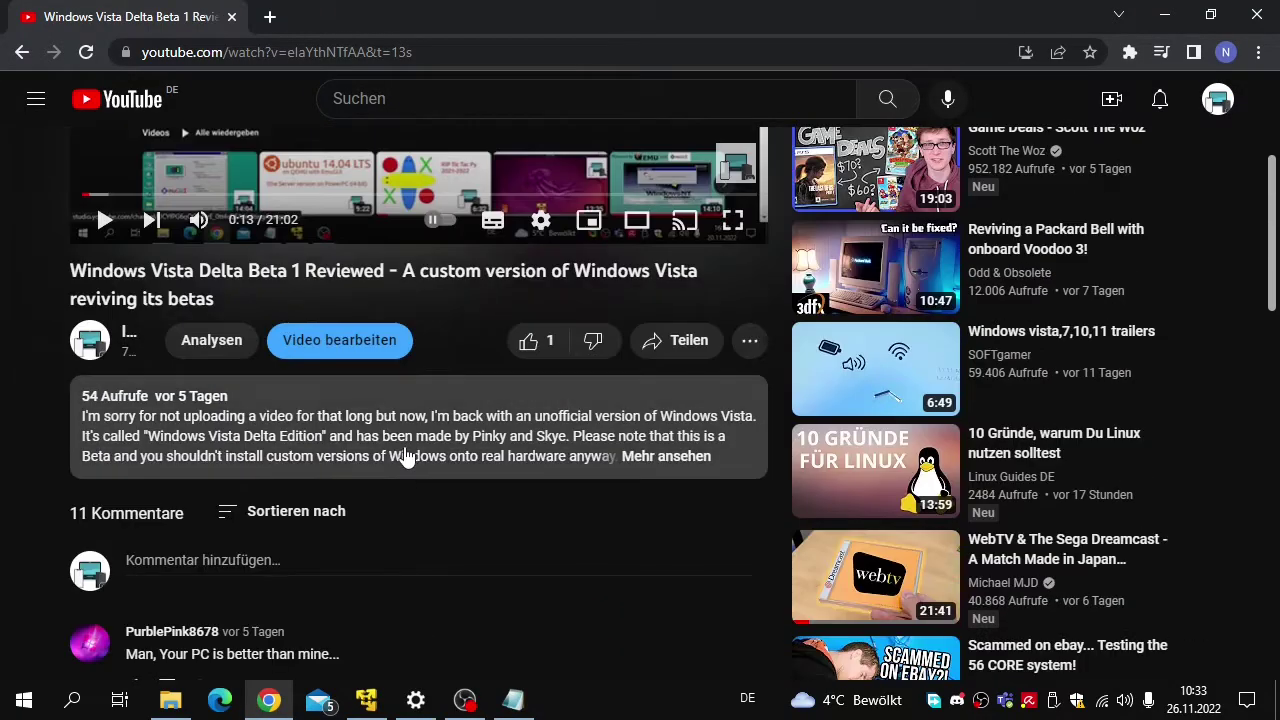
left_click(405, 457)
Start writing a comment on the video, then cancel it
scroll(428, 517, "down", 1)
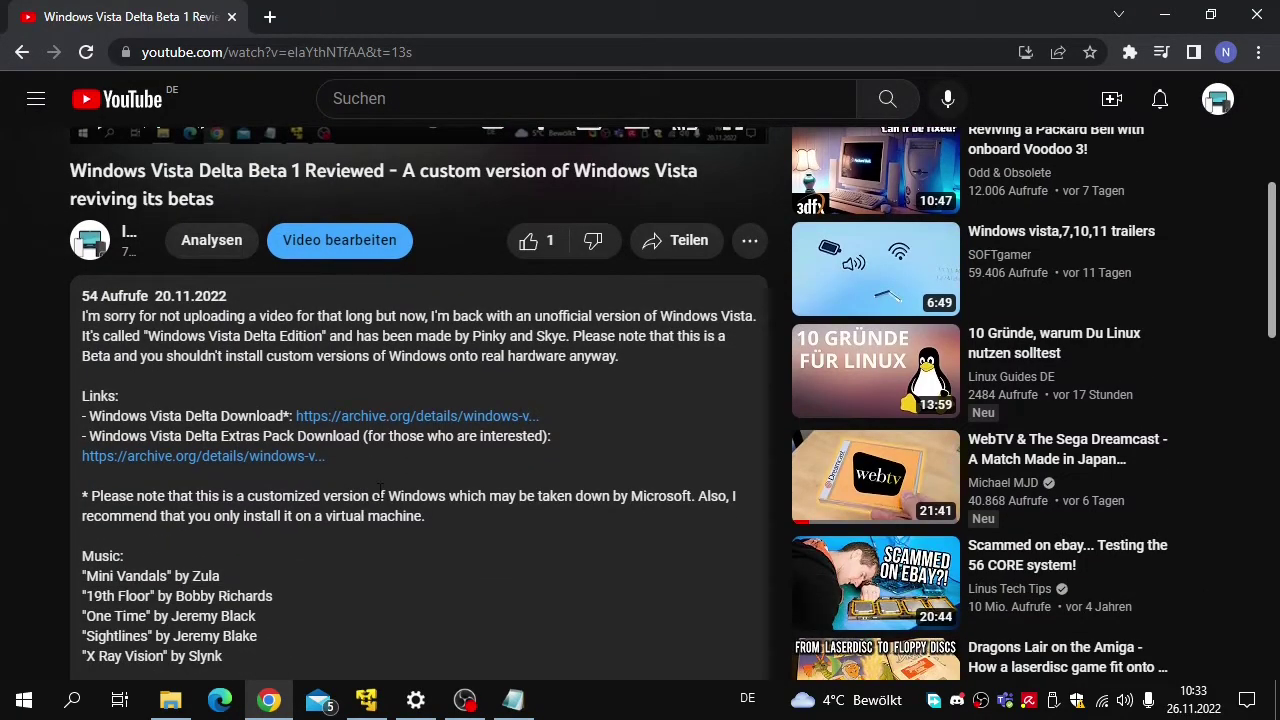
scroll(497, 458, "up", 1)
scroll(366, 429, "up", 2)
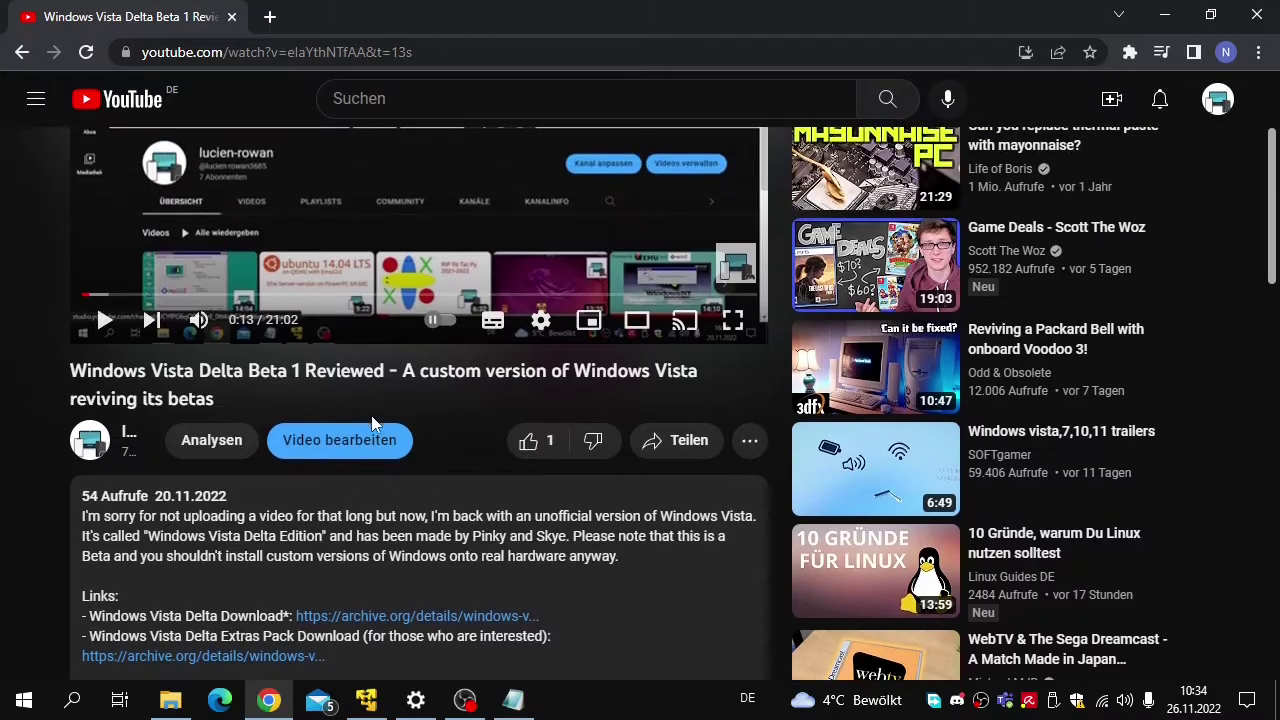
scroll(443, 534, "up", 1)
scroll(443, 529, "down", 8)
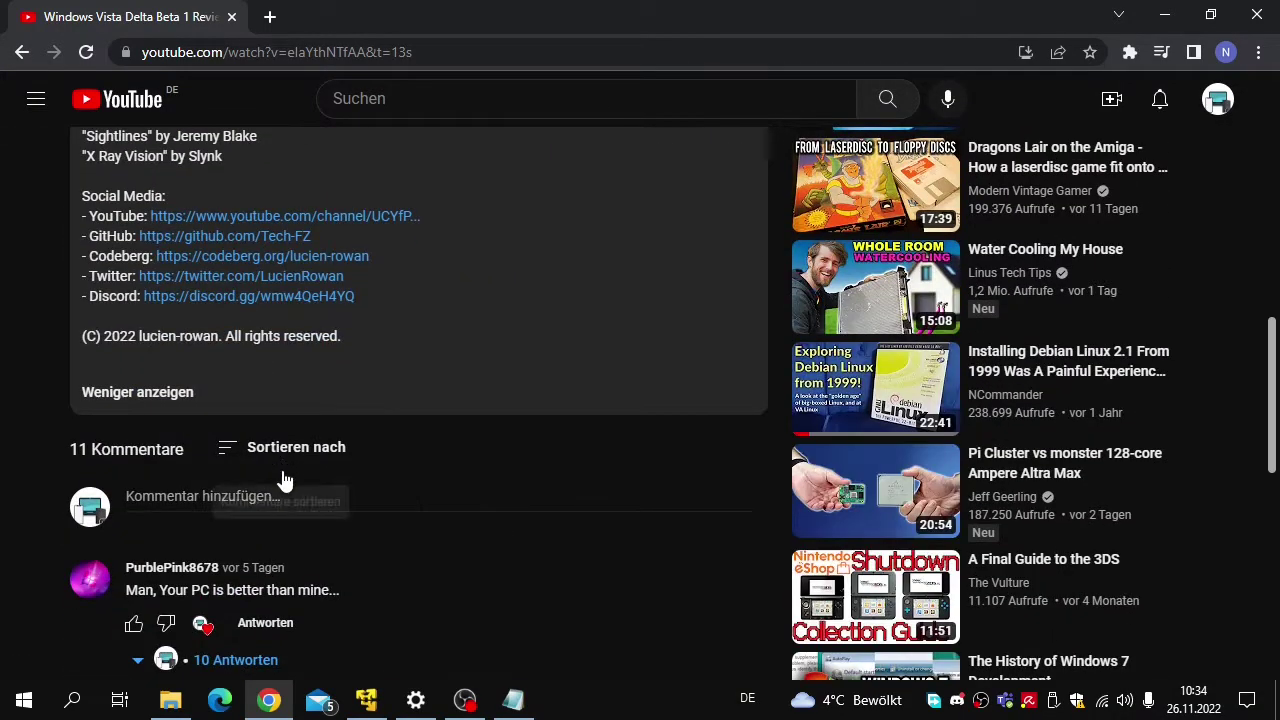
left_click(298, 500)
scroll(327, 504, "down", 2)
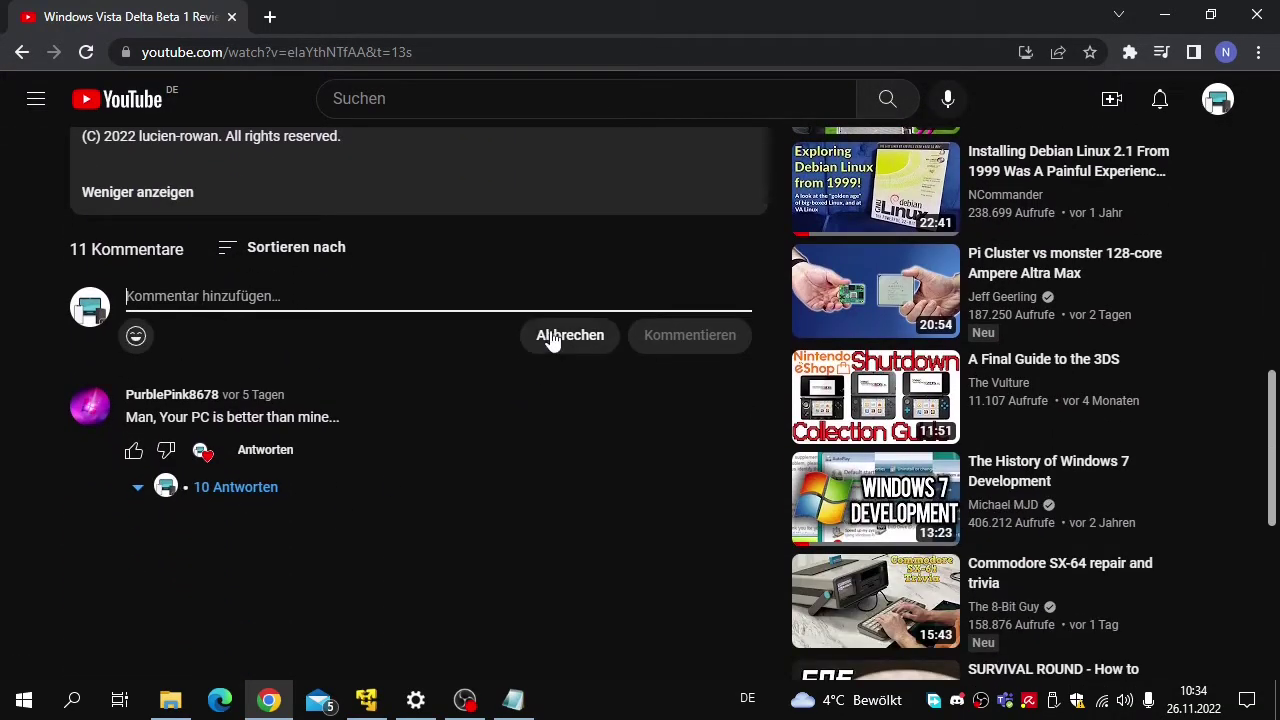
left_click(578, 337)
Scroll to the comments and open the first commenter's channel to browse their videos
scroll(268, 448, "up", 10)
scroll(383, 591, "down", 2)
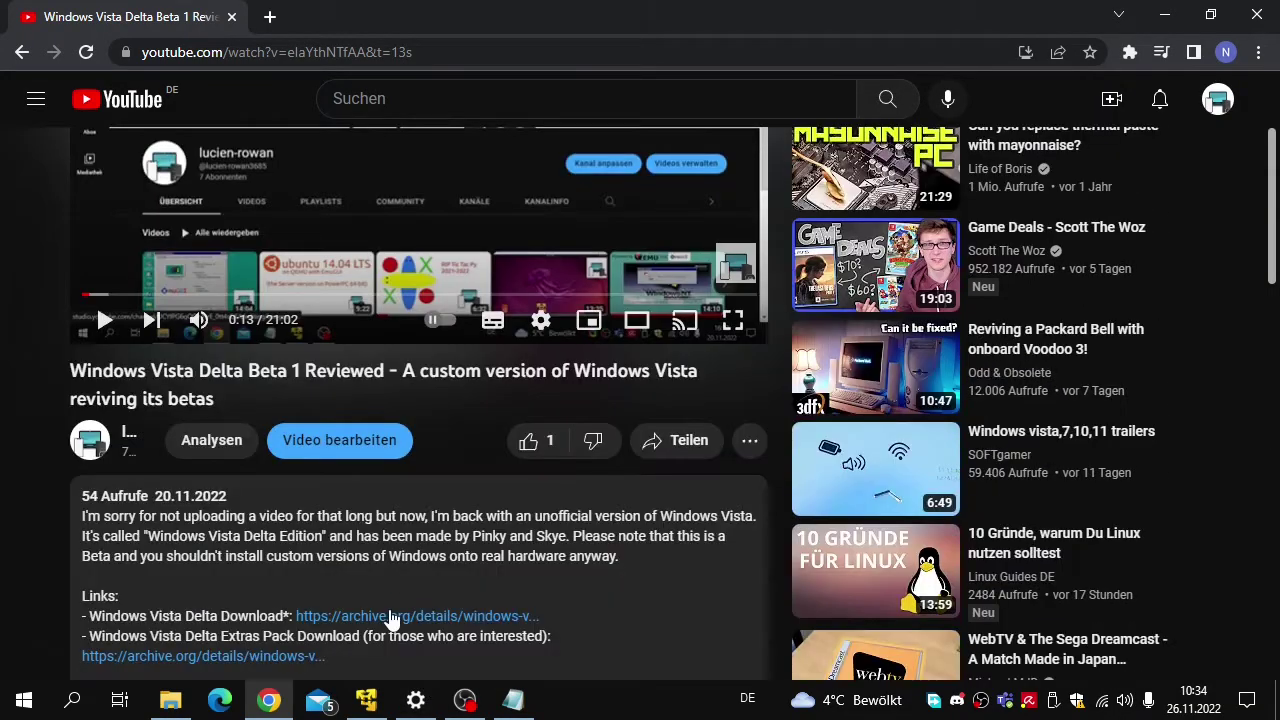
scroll(240, 498, "down", 6)
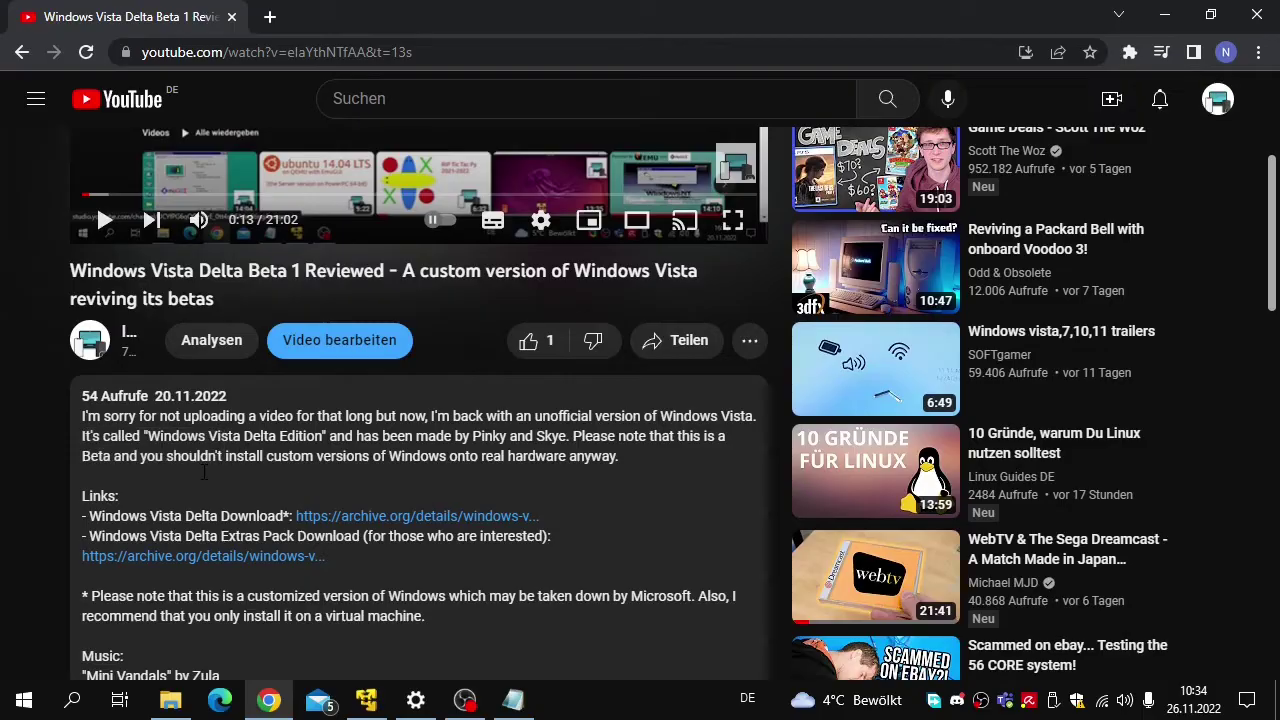
scroll(203, 512, "down", 2)
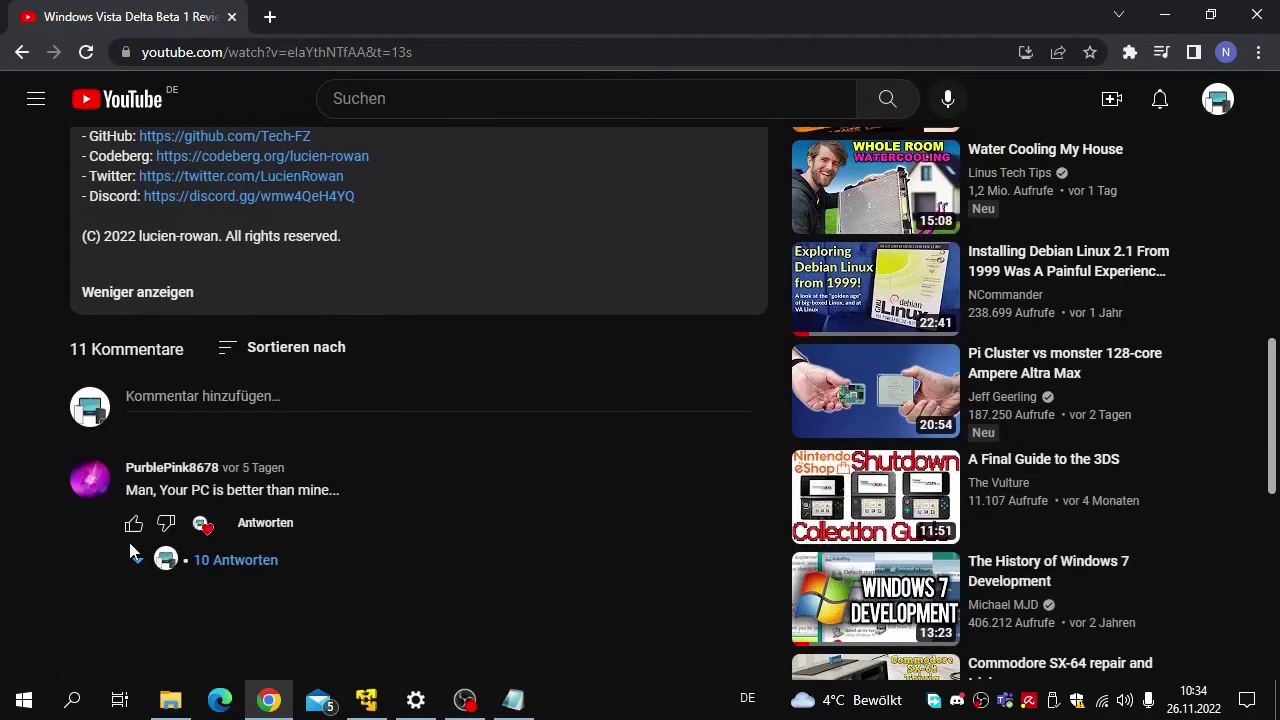
left_click(110, 492)
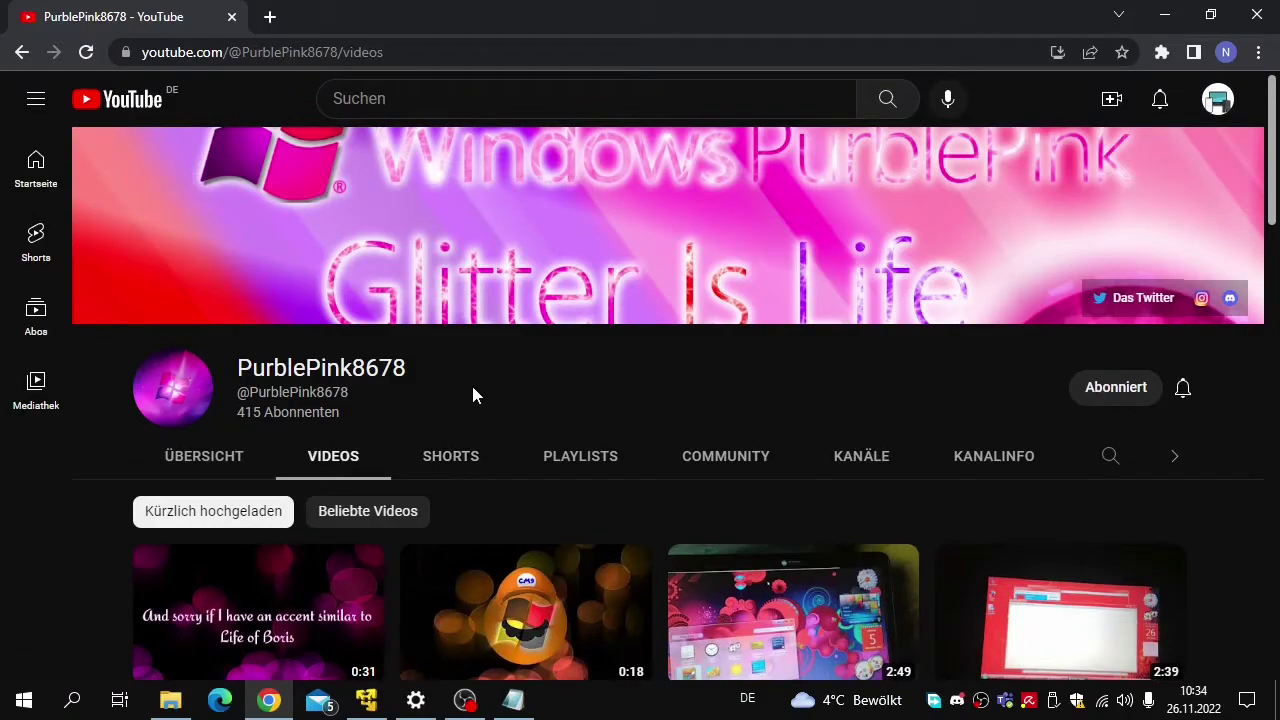
scroll(491, 457, "down", 6)
scroll(500, 457, "down", 2)
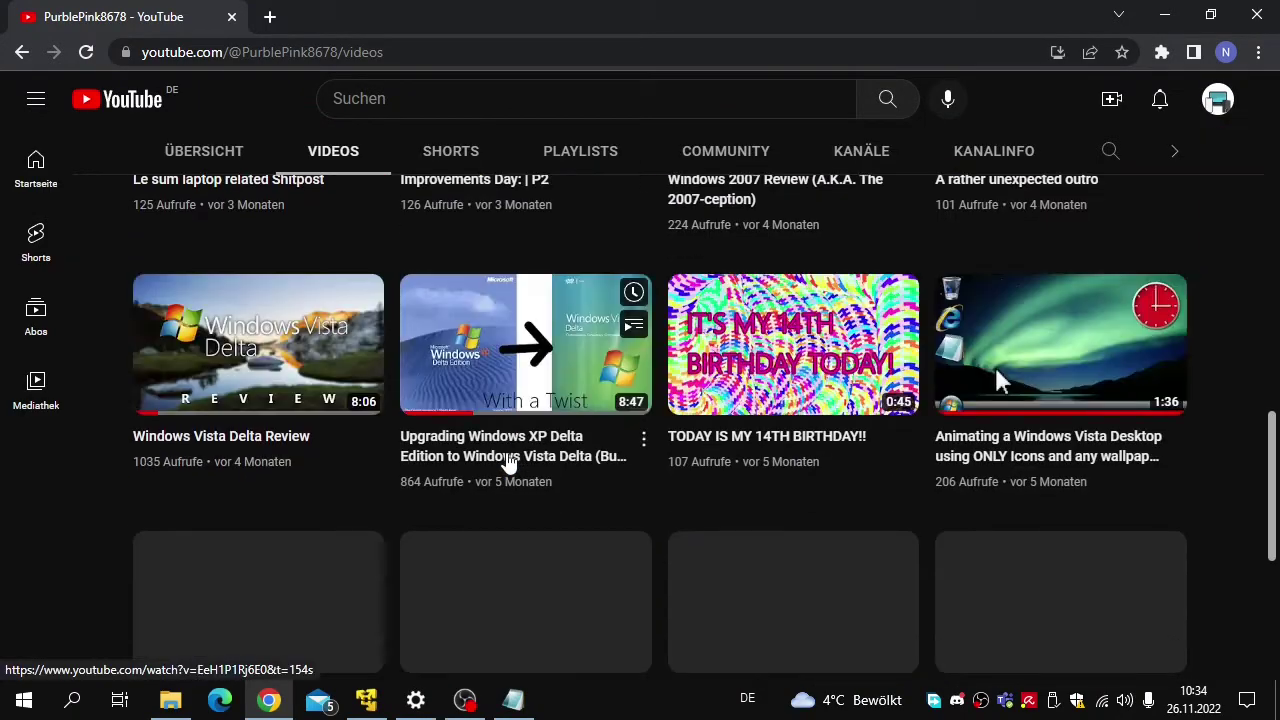
scroll(506, 460, "up", 9)
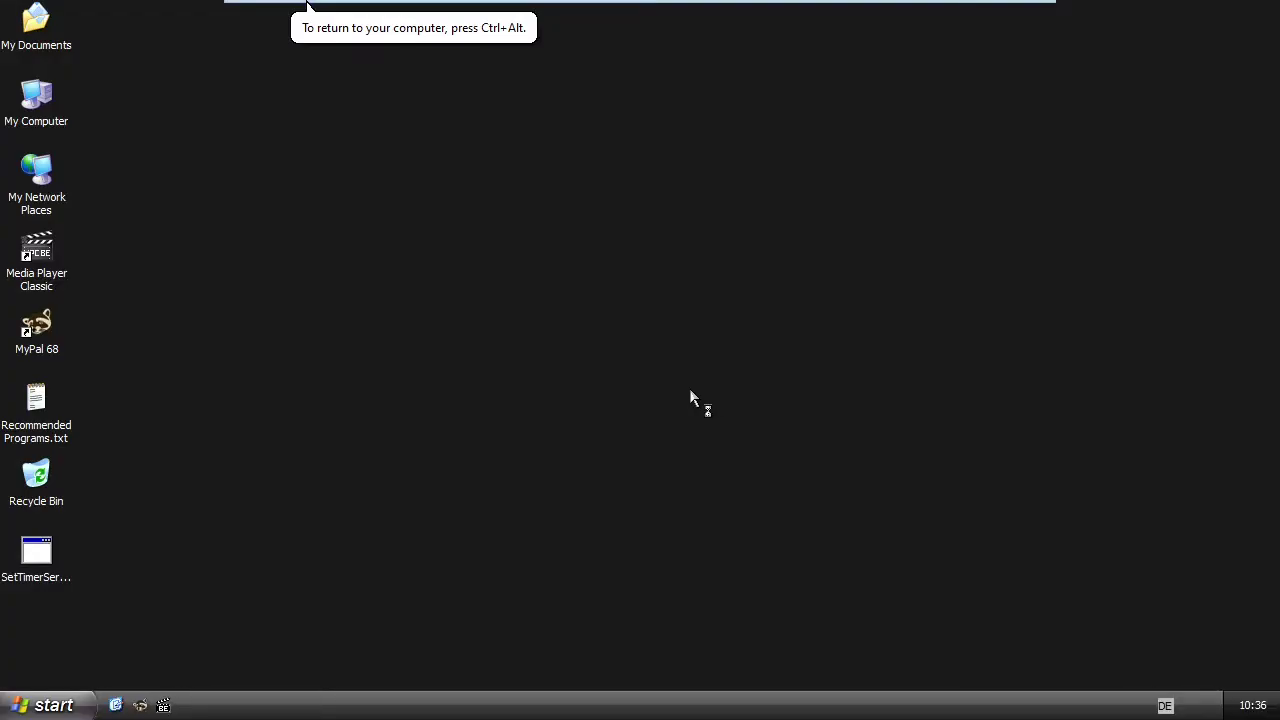
Run SetTimerService from the desktop and move its console window off the icons
left_click_drag(509, 378, 525, 389)
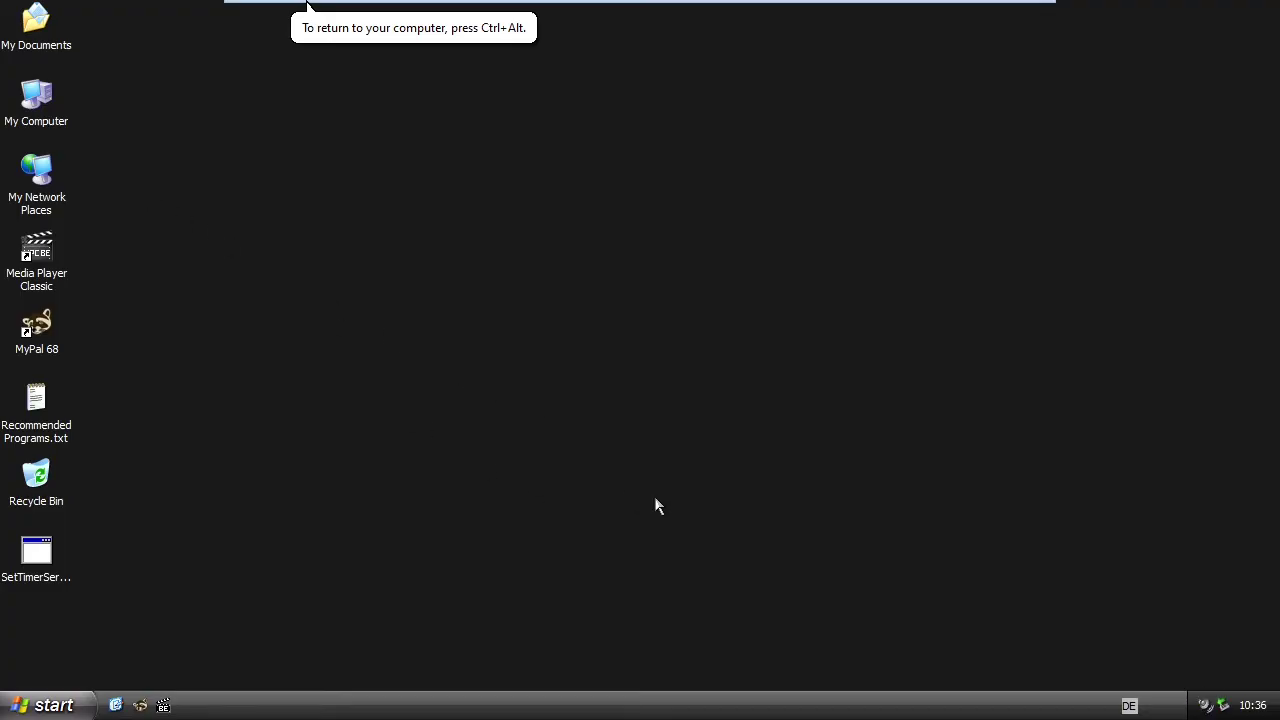
left_click_drag(574, 391, 740, 531)
mouse_move(40, 563)
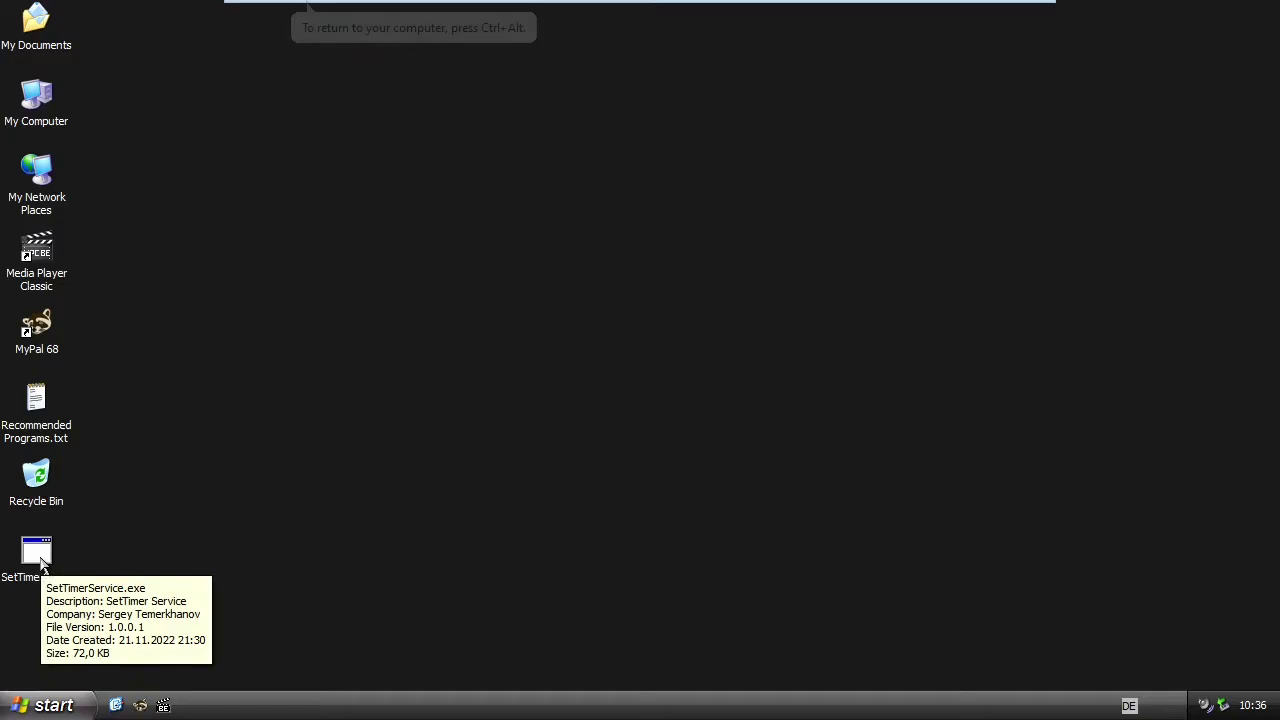
double_click(42, 566)
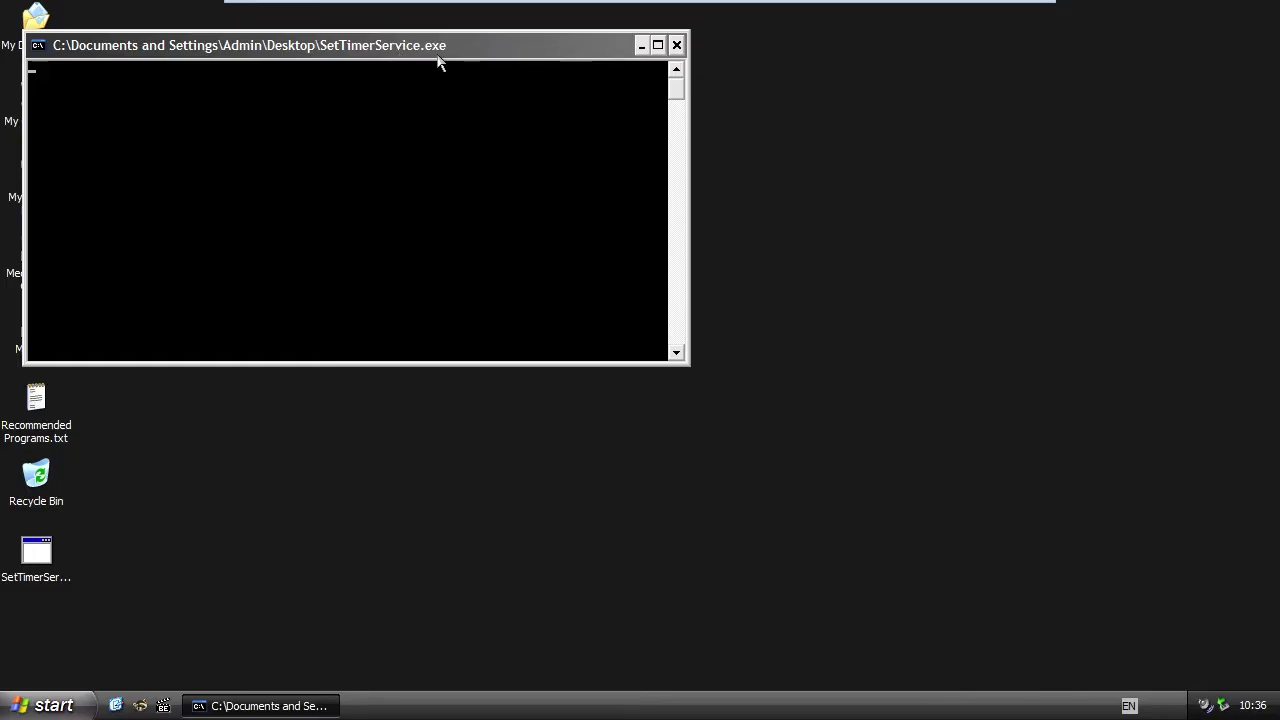
left_click_drag(503, 52, 594, 84)
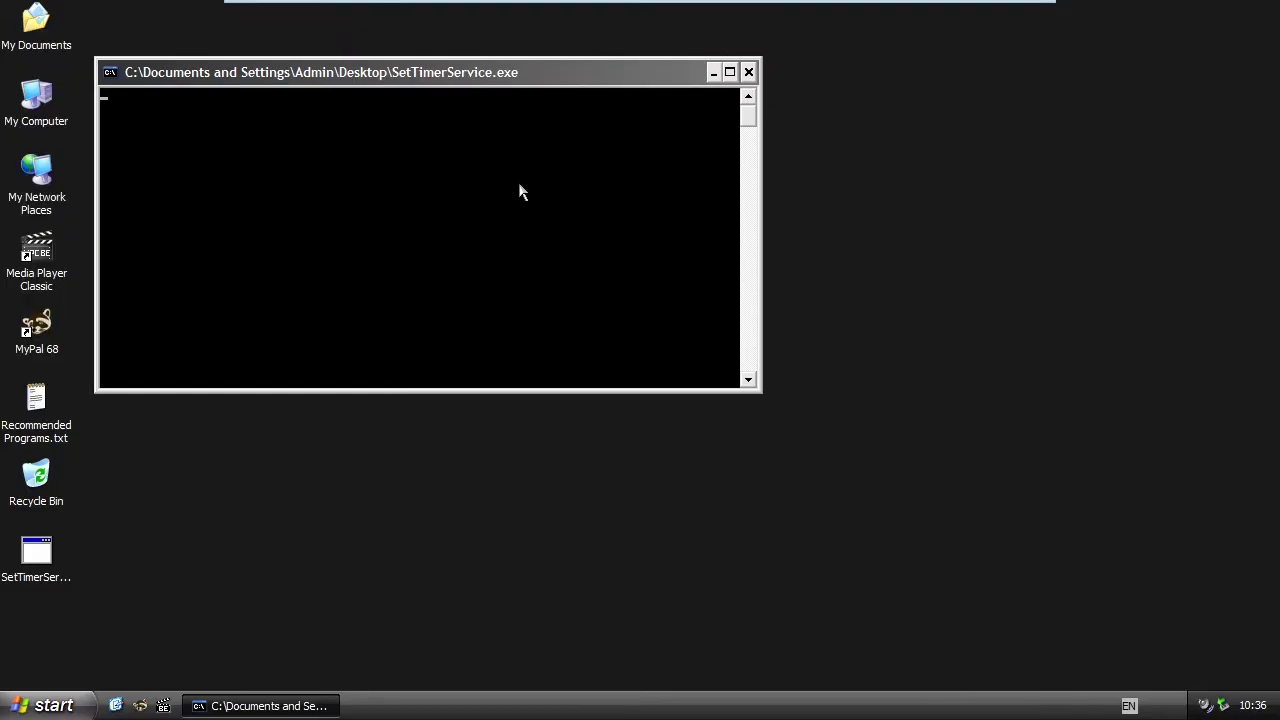
Open System Properties from the My Computer entry's context menu
key("super")
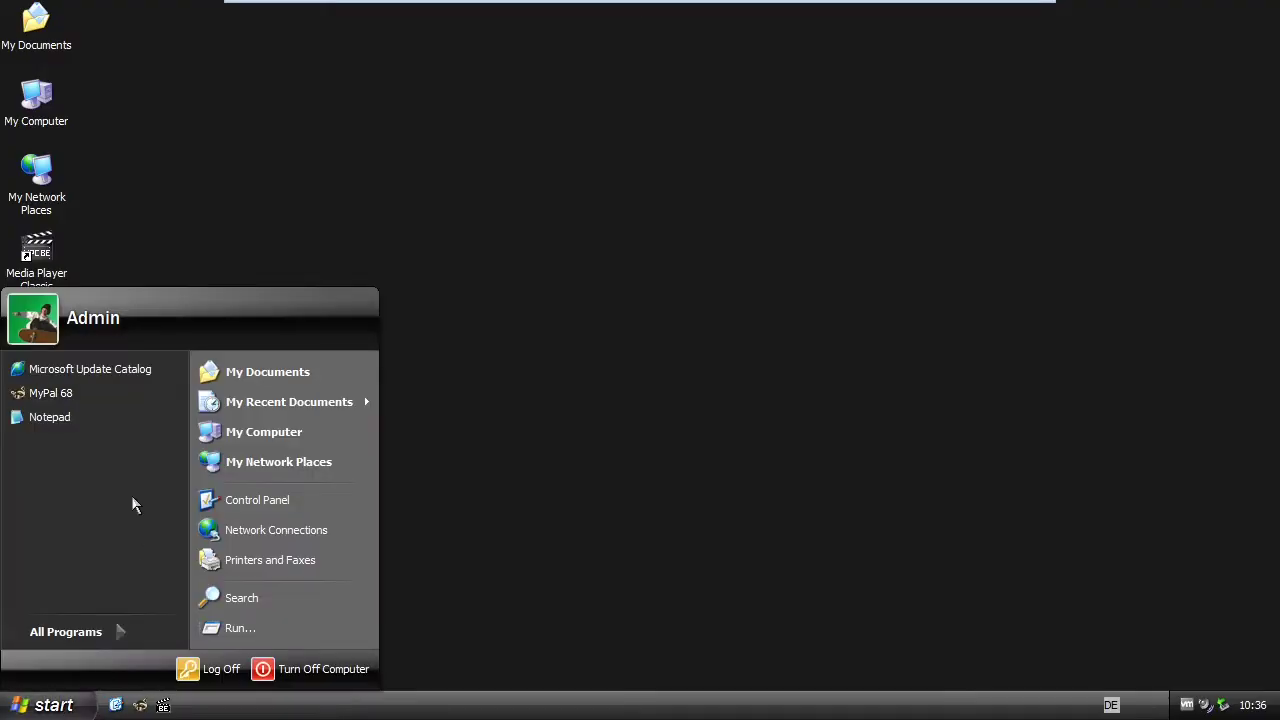
right_click(289, 435)
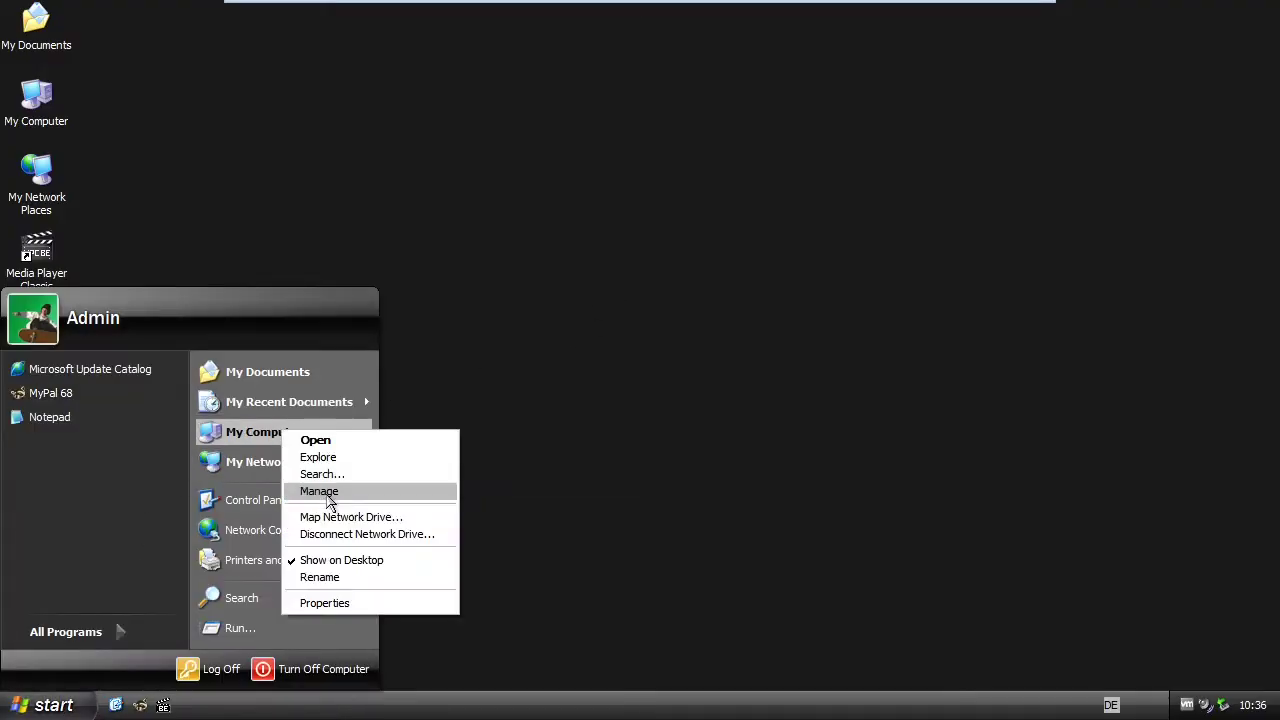
left_click(330, 603)
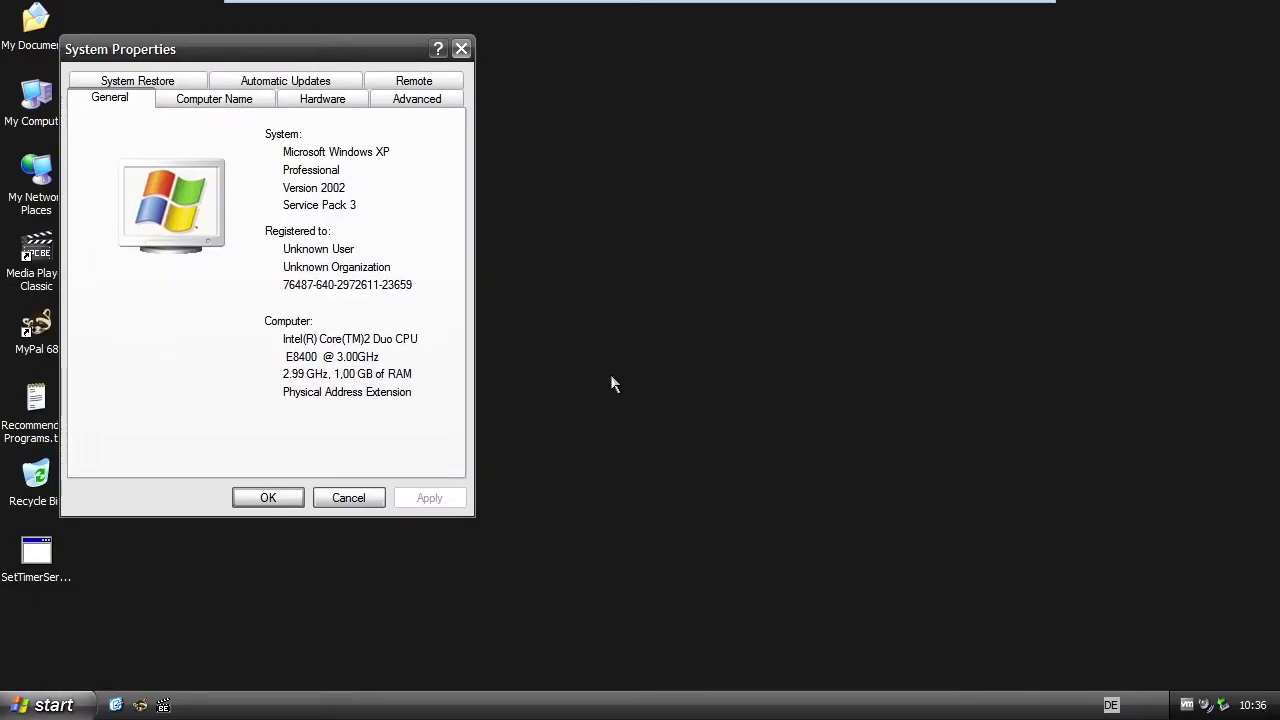
Run winver to show the About Windows box, arranging it beside System Properties
key("super+r")
type("winver")
key("Return")
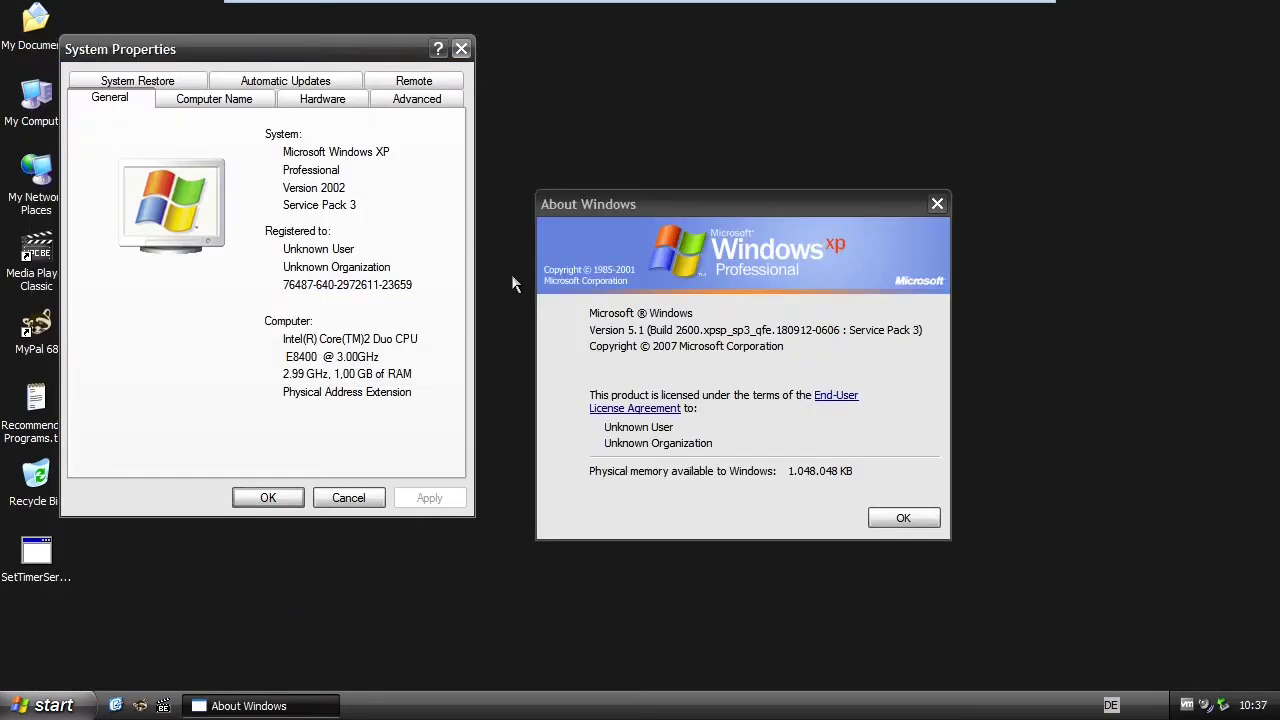
left_click(777, 362)
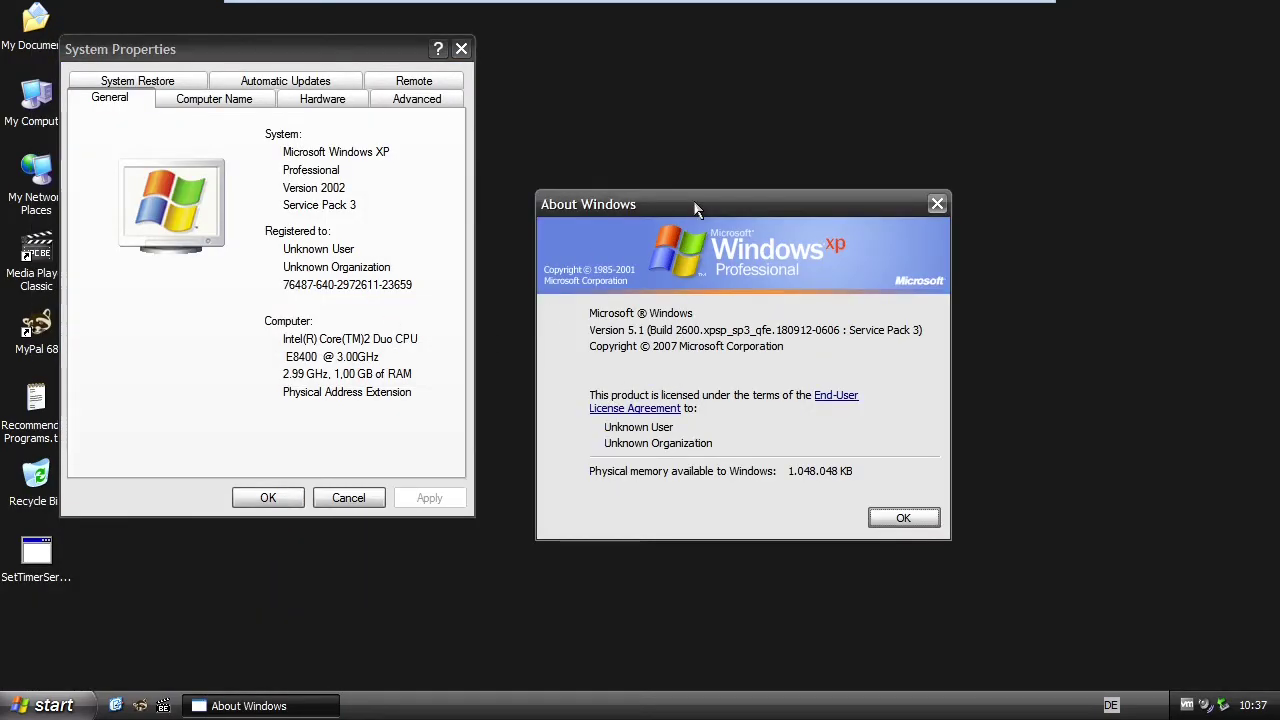
left_click_drag(610, 211, 575, 228)
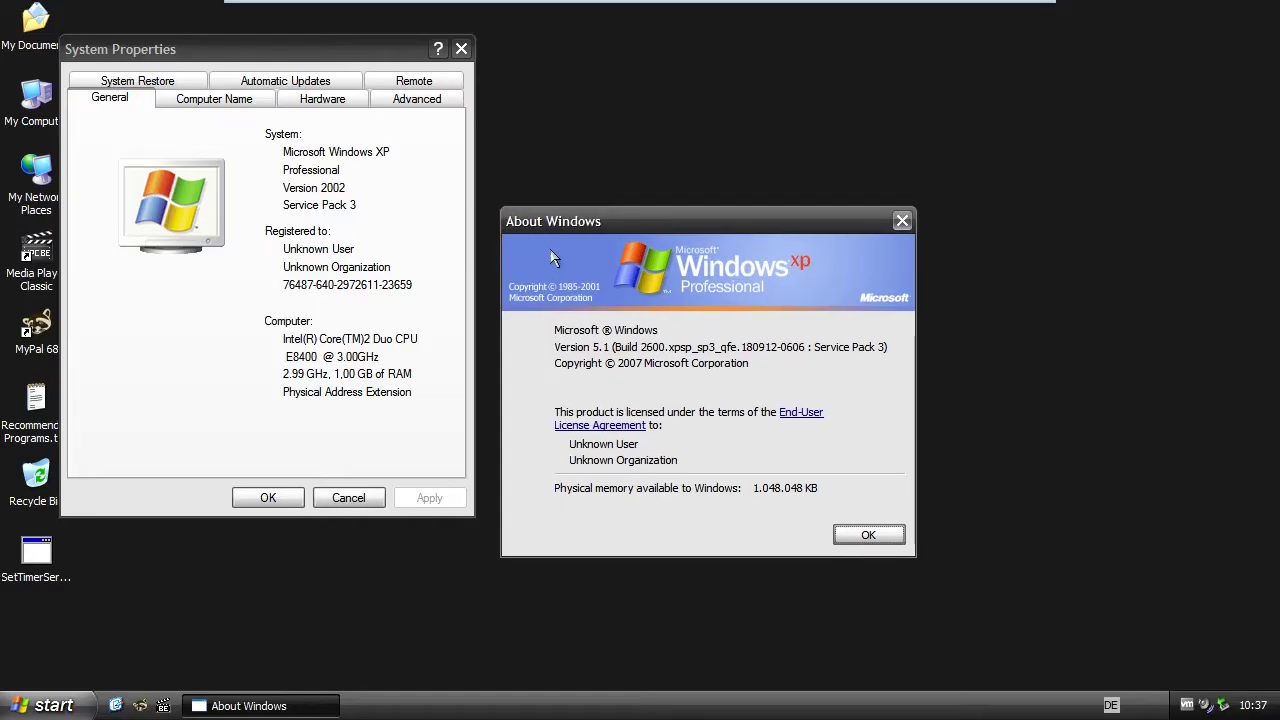
left_click_drag(341, 57, 350, 66)
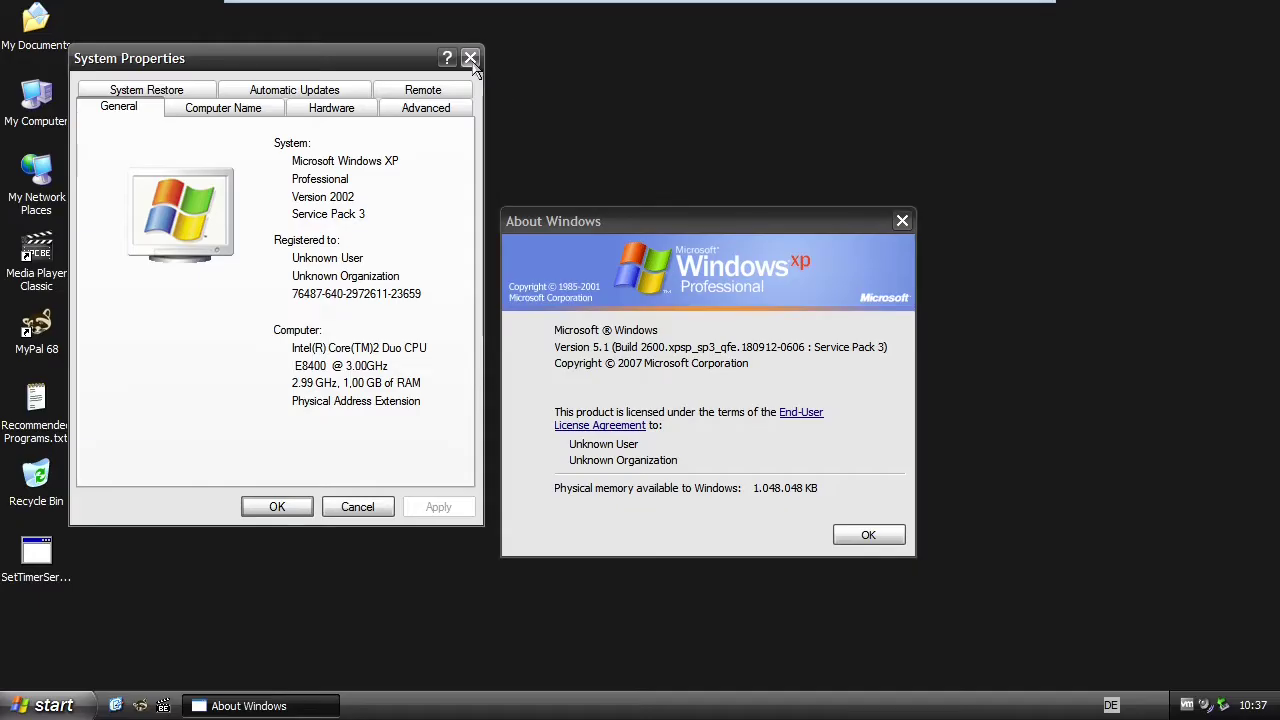
View the Advanced and Hardware tabs, closing About Windows and System Properties
left_click(420, 112)
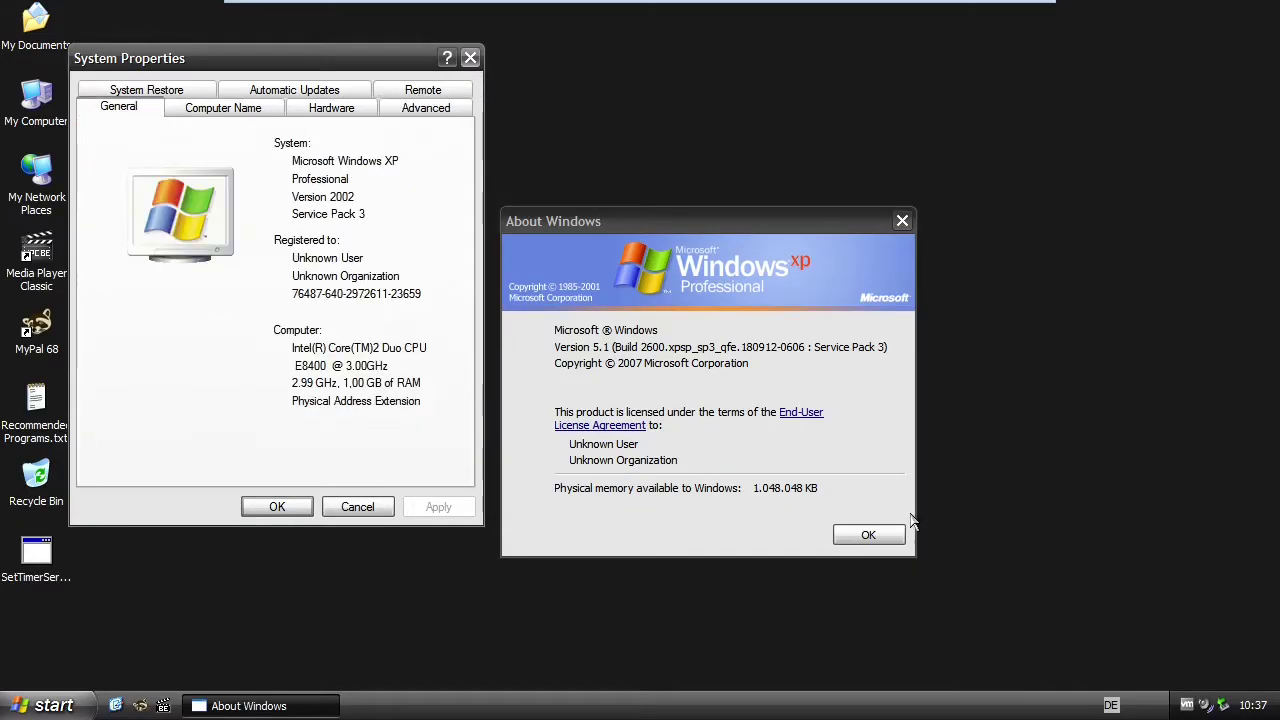
left_click(868, 535)
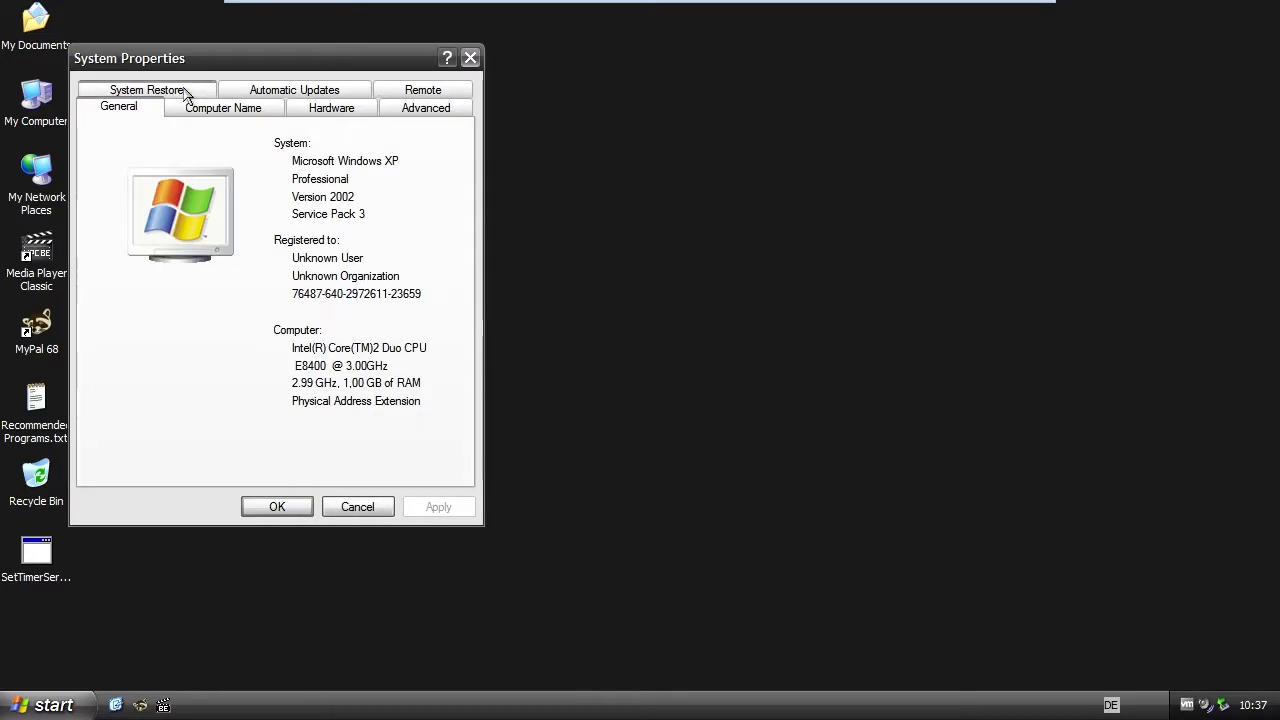
left_click(292, 110)
key("ctrl+Tab")
key("Escape")
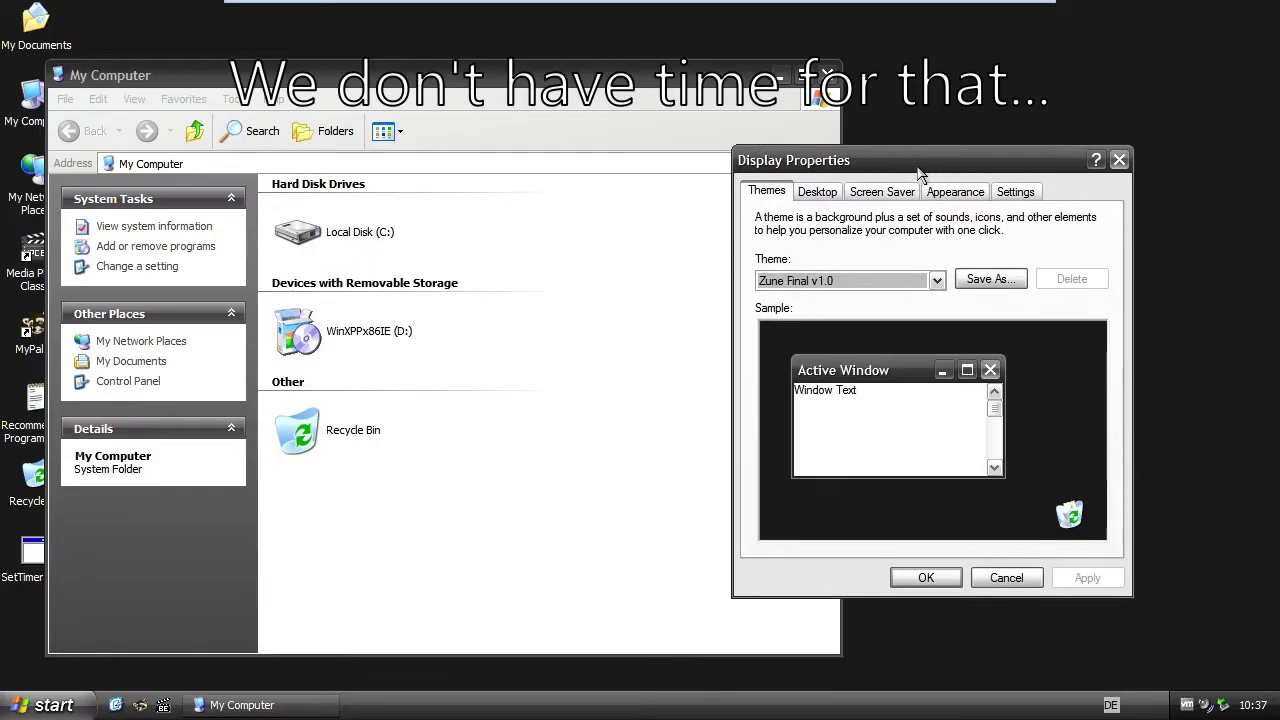
Apply the Black Mesa v2.0 theme and preview its restyled Start menu
left_click(900, 303)
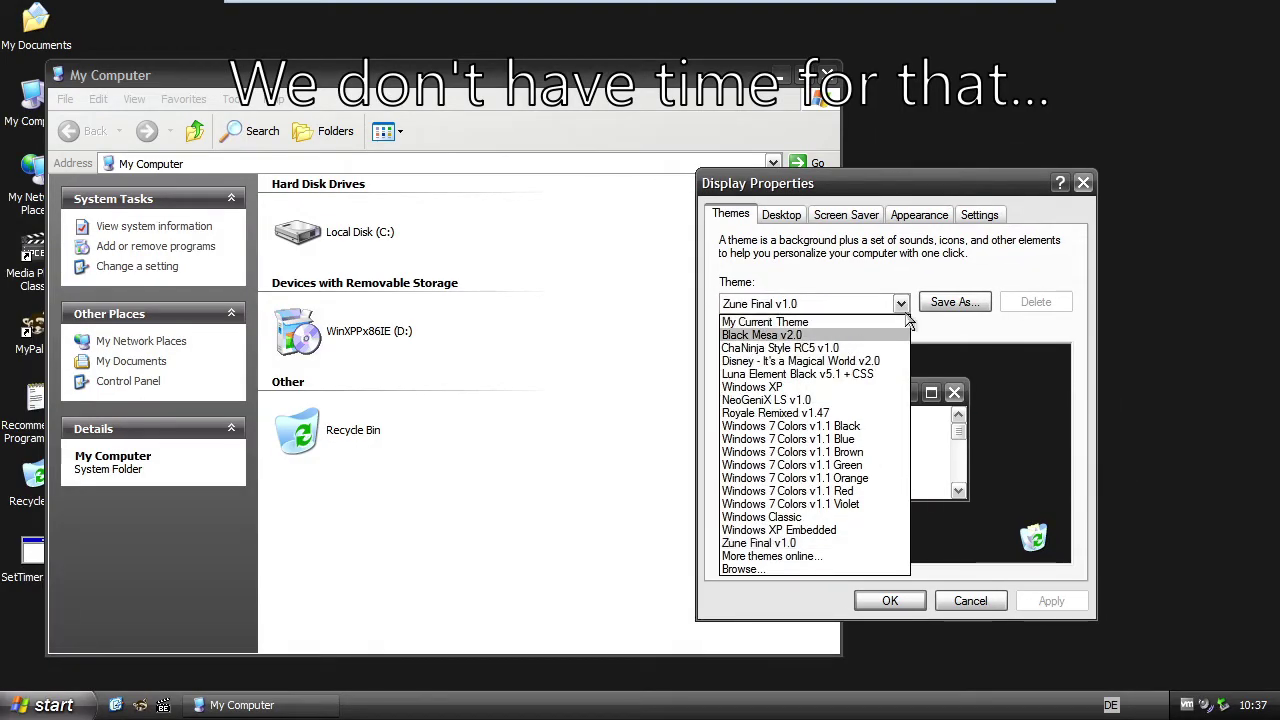
left_click(832, 336)
left_click(1049, 600)
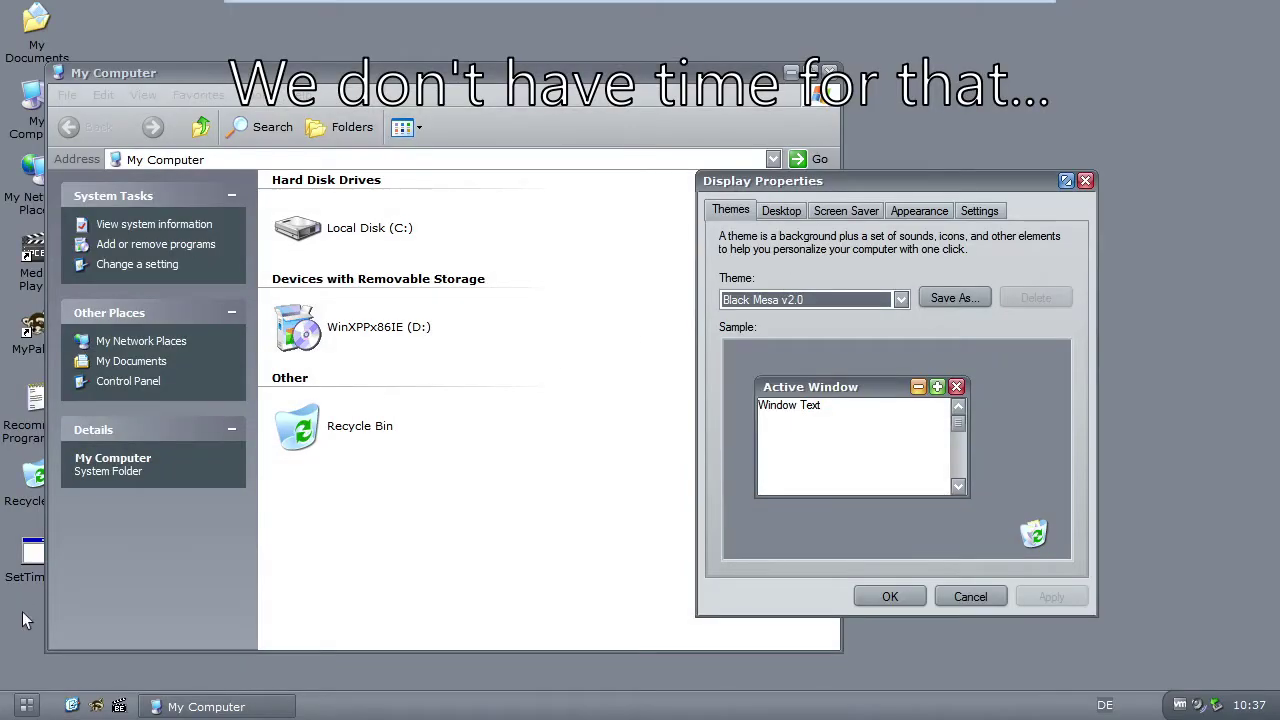
left_click(30, 706)
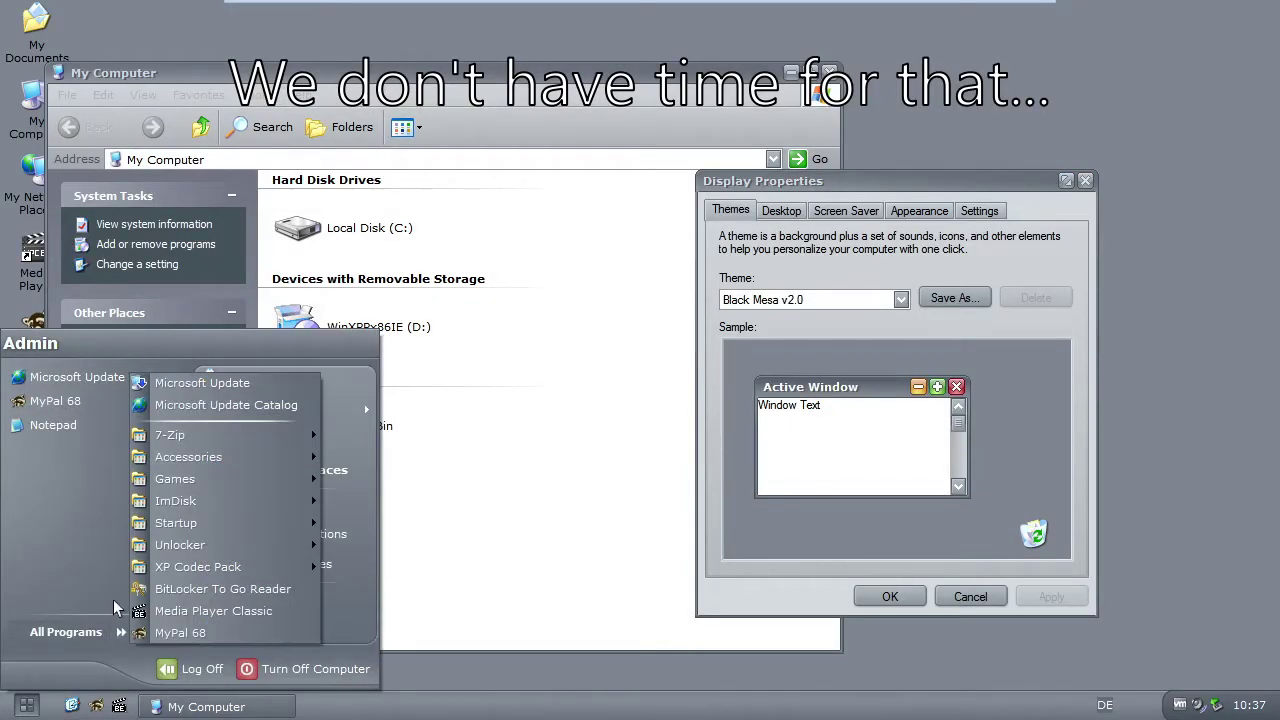
left_click(28, 706)
left_click(382, 516)
left_click(967, 254)
Apply the ChaNinja Style RC5 v1.0 theme, preview its Start menu, then reopen the theme list
left_click(882, 301)
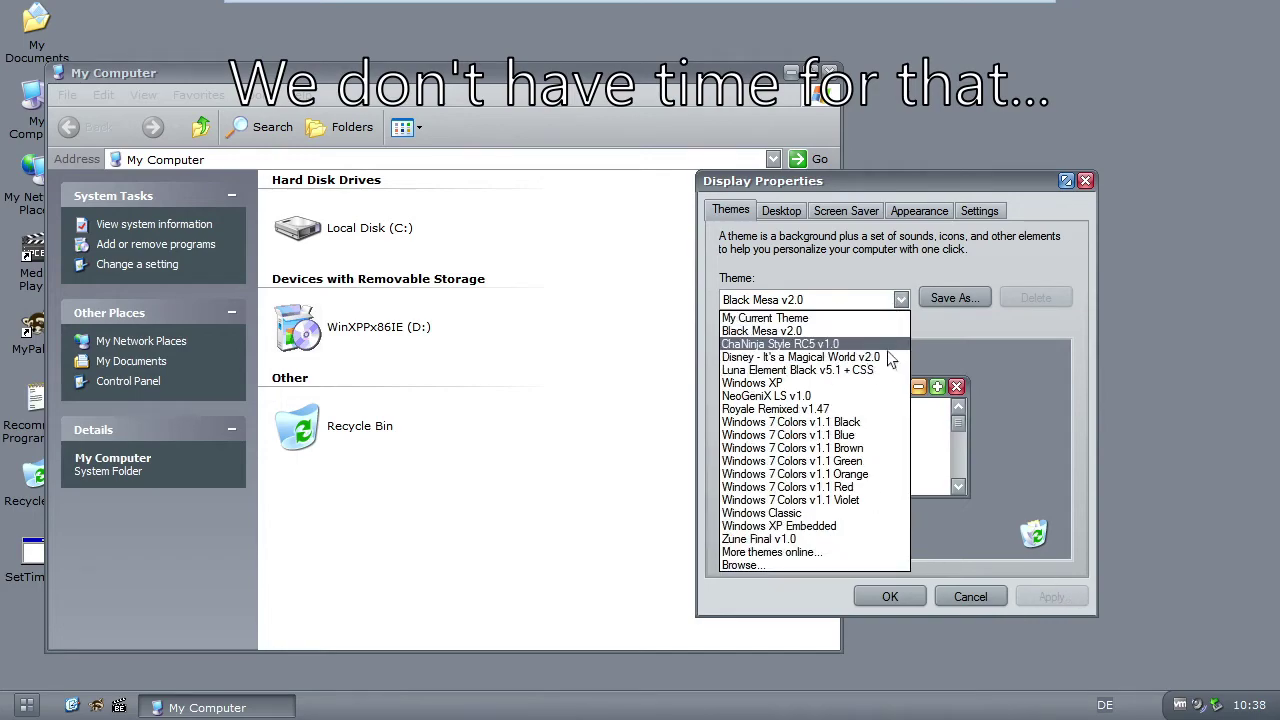
left_click(977, 449)
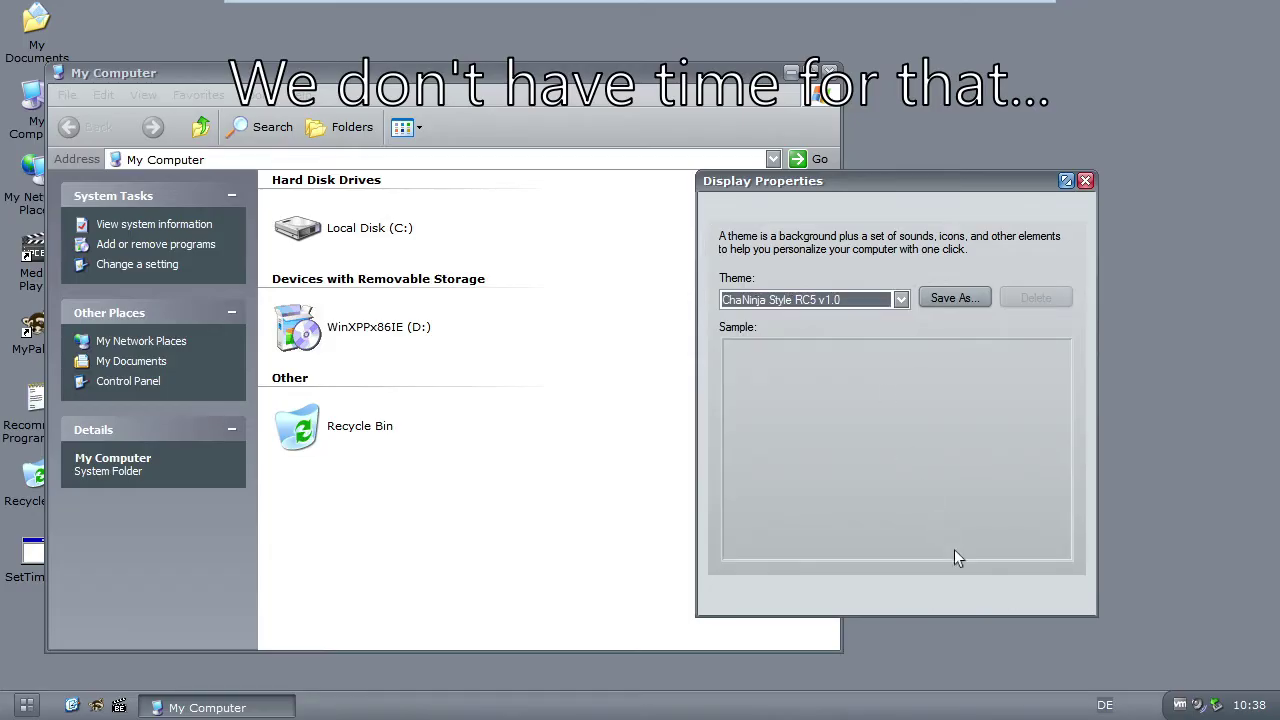
left_click(1049, 597)
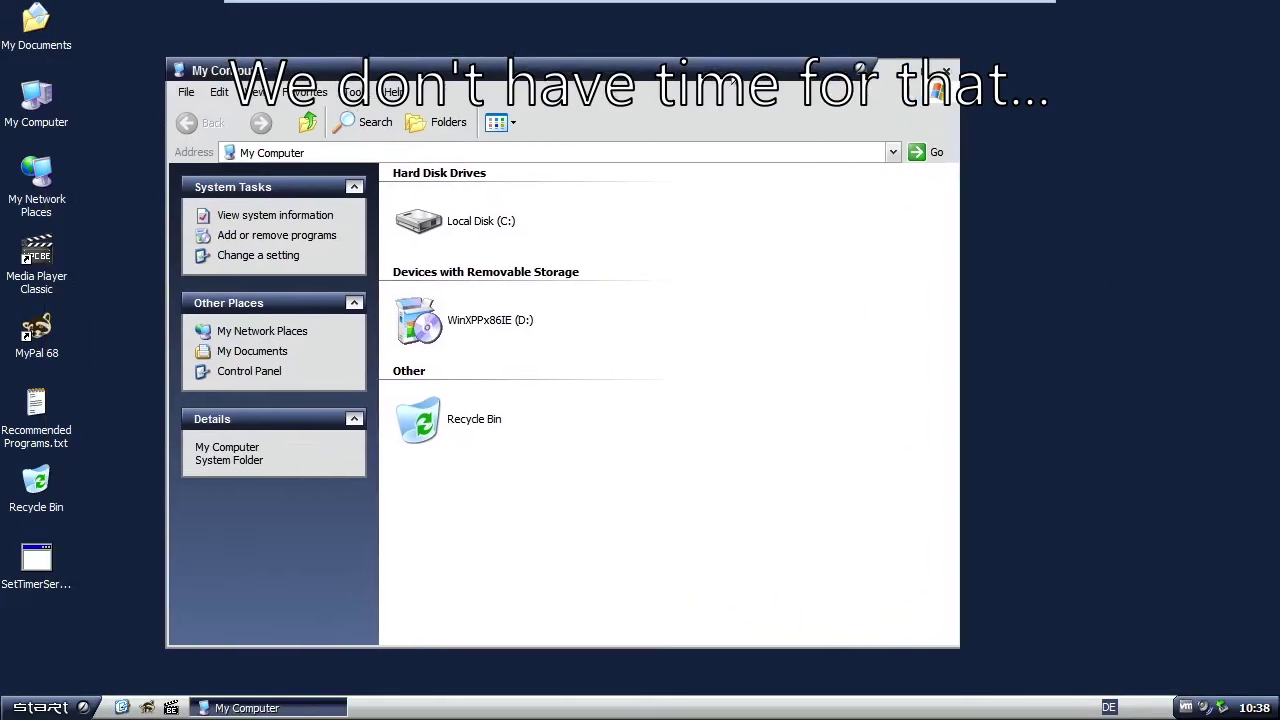
left_click_drag(718, 71, 638, 54)
left_click(40, 707)
left_click(40, 707)
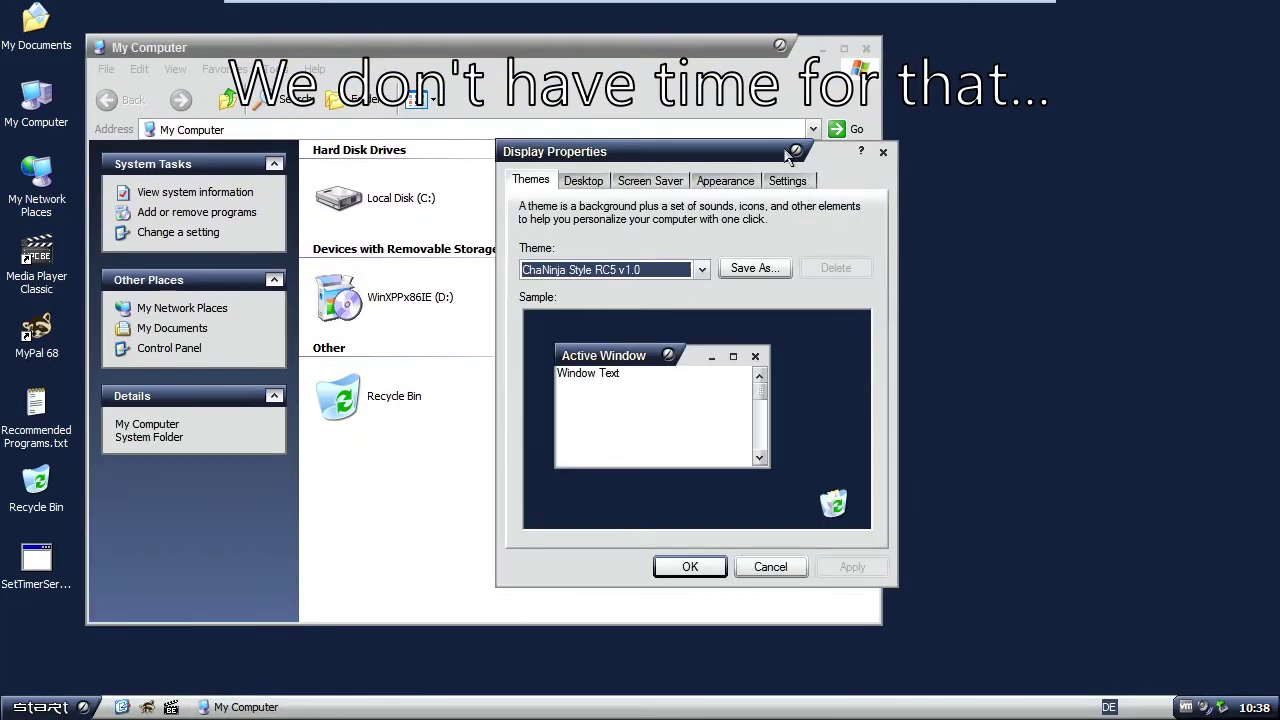
left_click_drag(790, 150, 1048, 204)
left_click(957, 321)
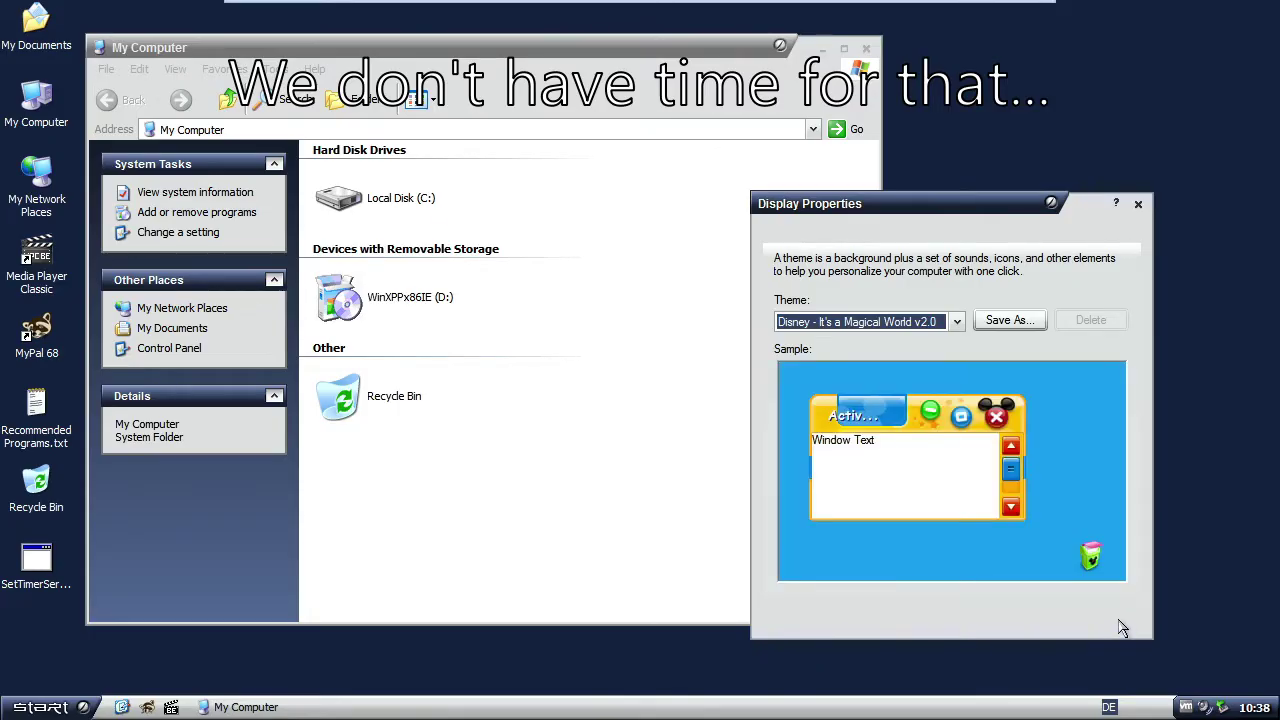
Apply the Disney - It's a Magical World theme and preview its Start menu
left_click(1073, 624)
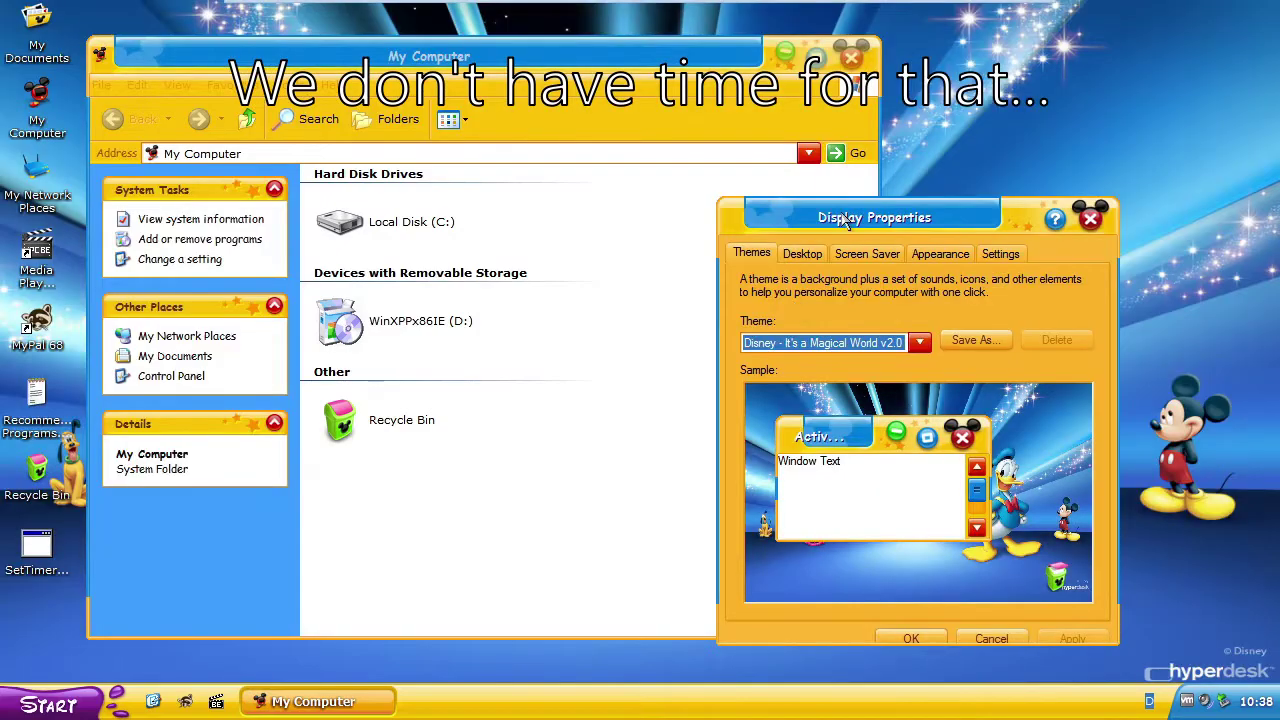
left_click_drag(845, 220, 845, 202)
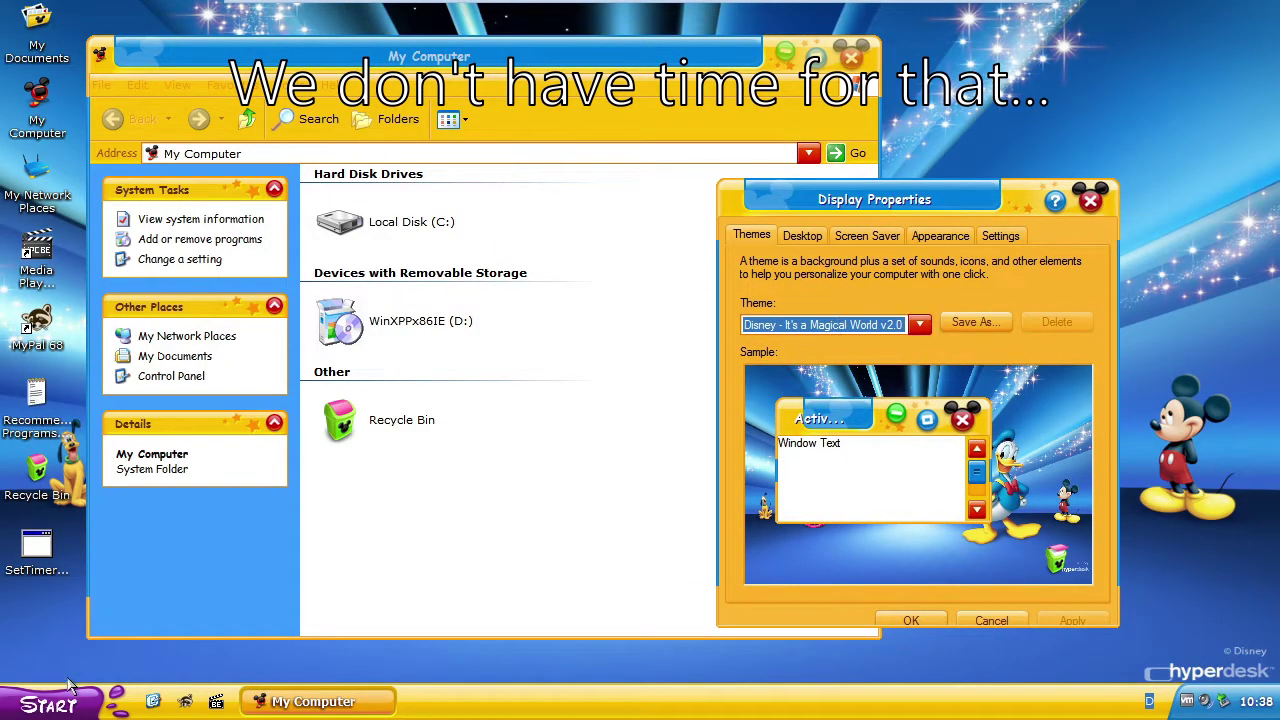
left_click(70, 688)
left_click(524, 591)
Apply the Luna Element Black v5.1 + CSS theme and preview its Start menu
left_click(919, 324)
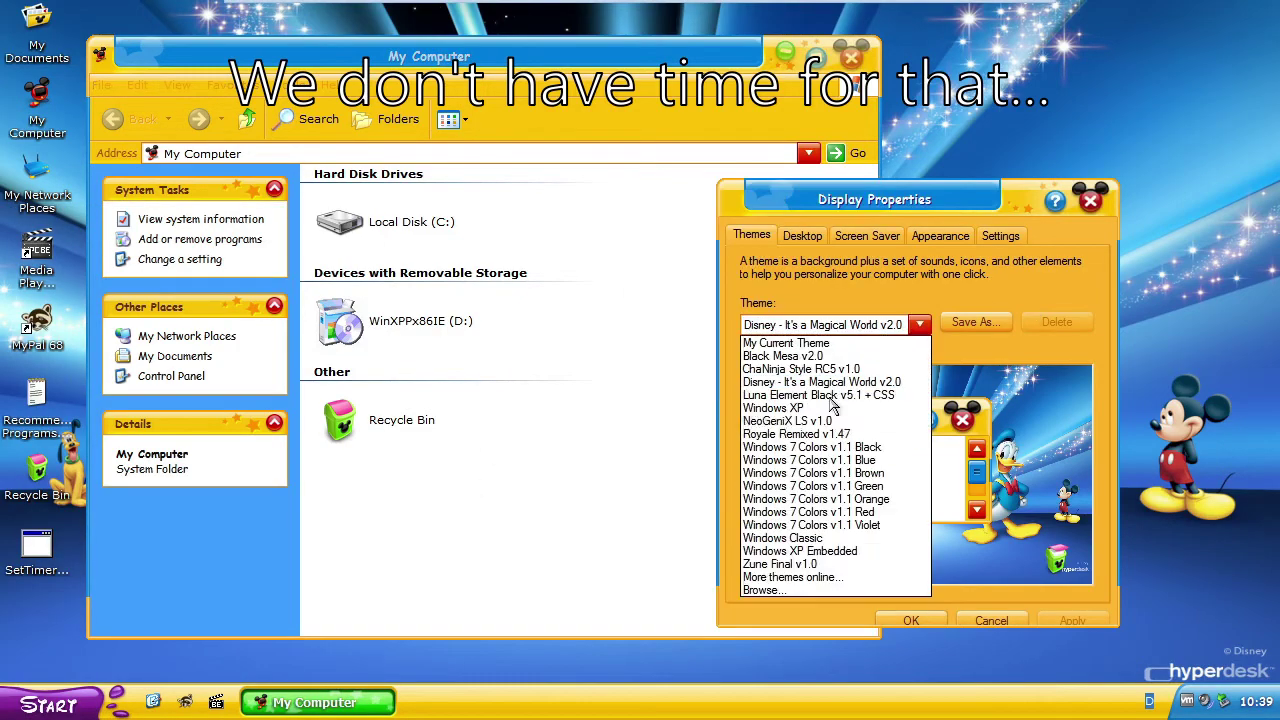
key("Return")
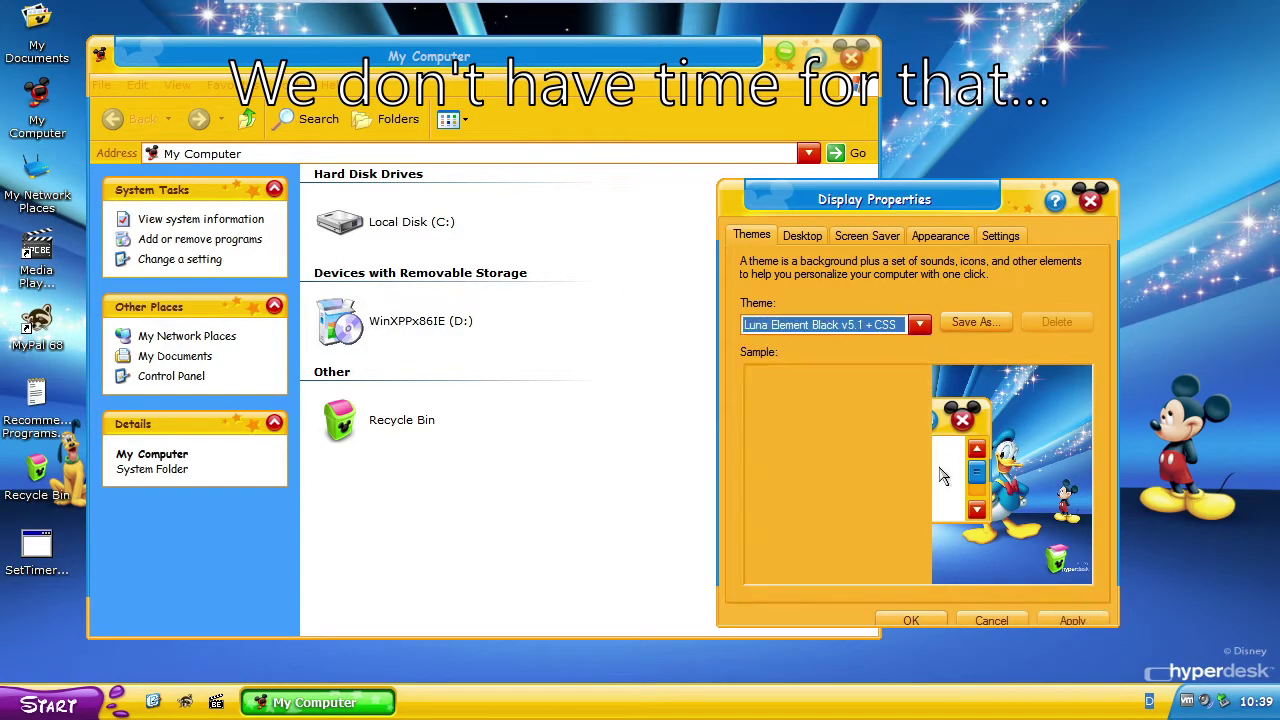
left_click(1072, 621)
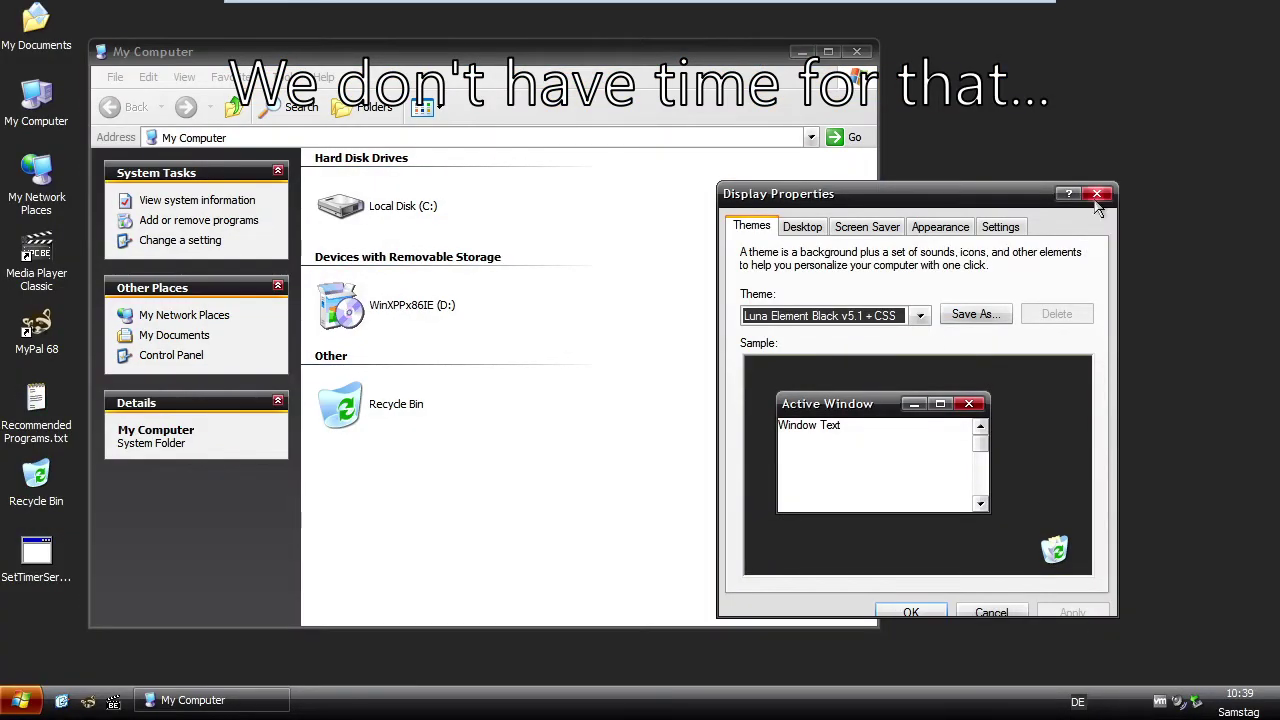
left_click(775, 185)
left_click(737, 185)
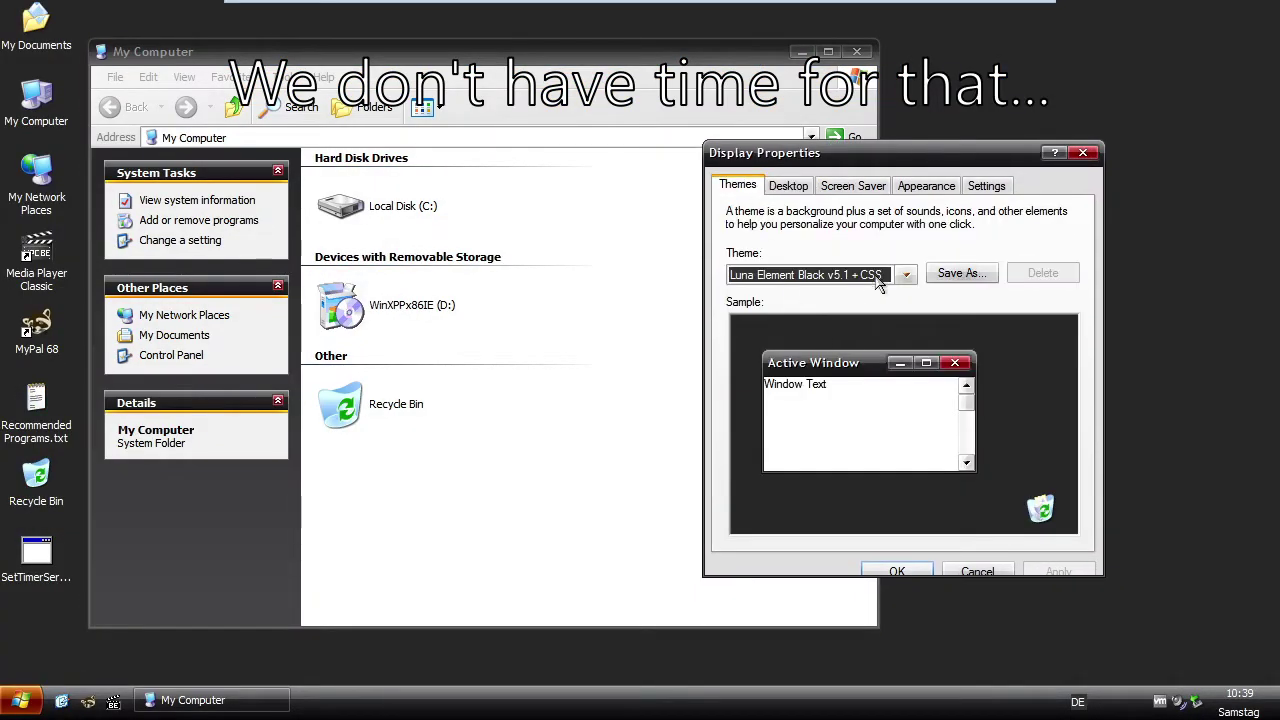
left_click(28, 704)
Apply the Windows XP theme and preview its Start menu
left_click(906, 274)
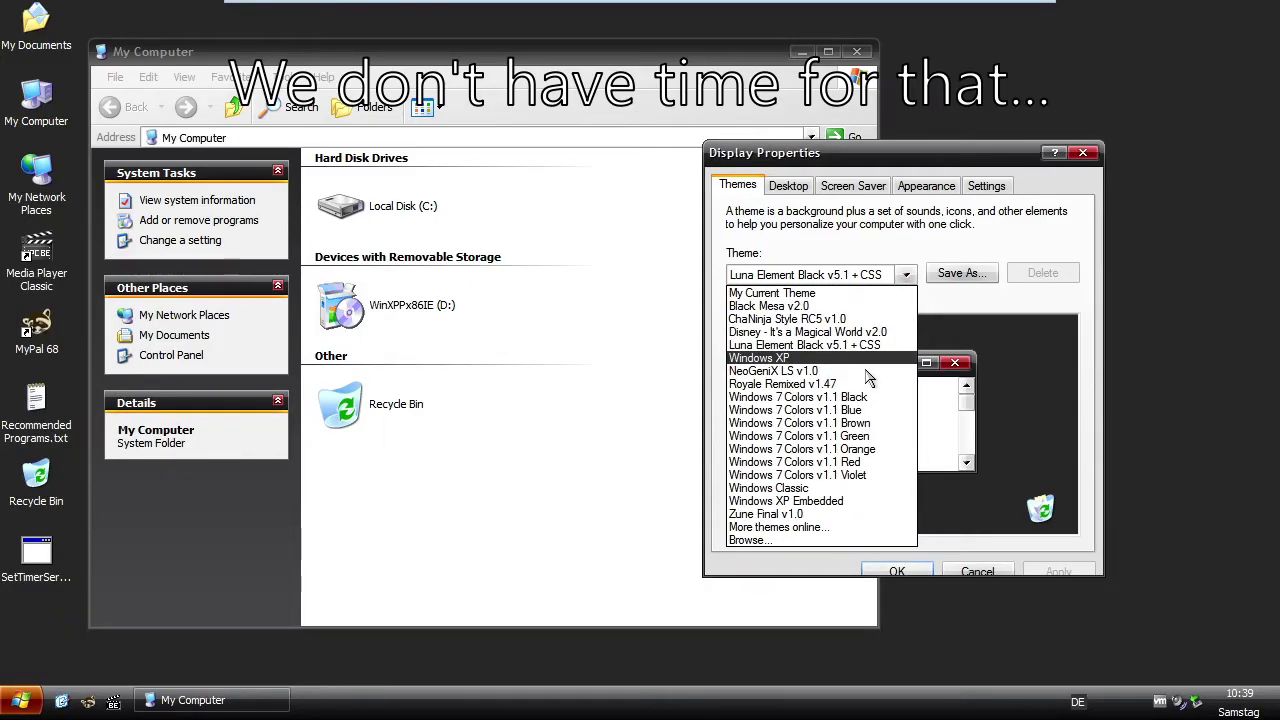
key("Return")
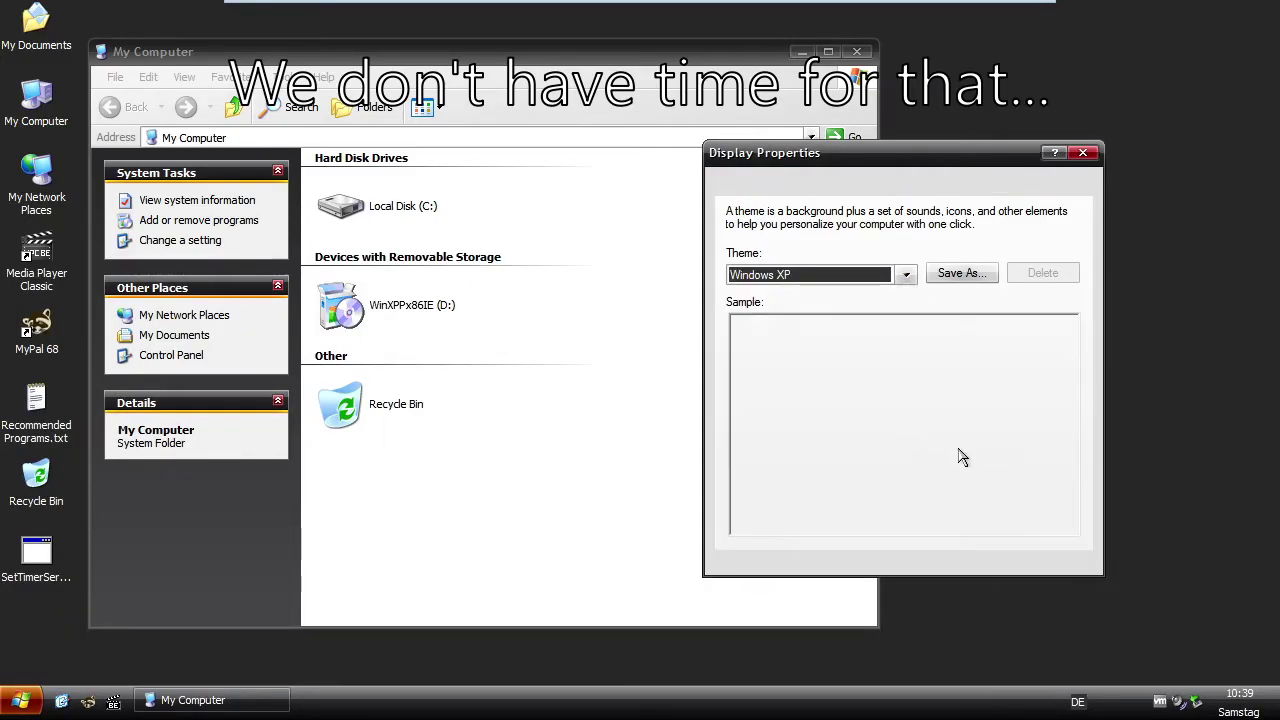
left_click(1066, 571)
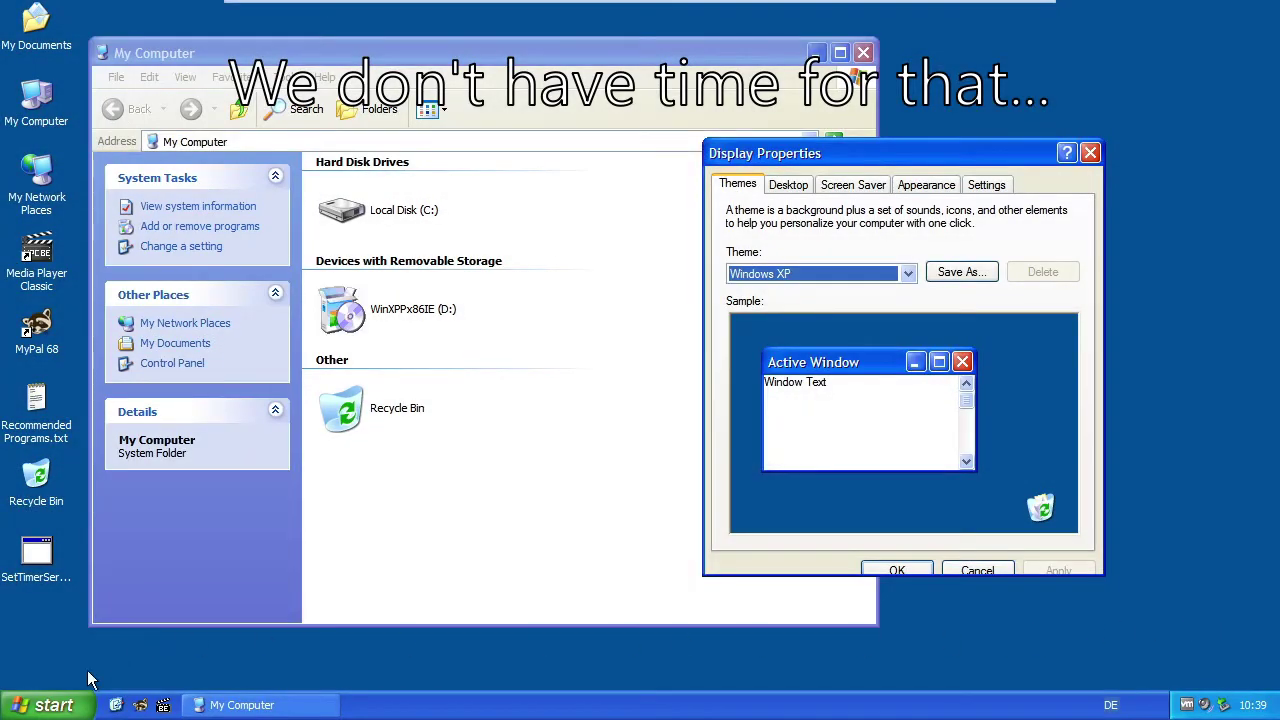
left_click(68, 705)
left_click(55, 705)
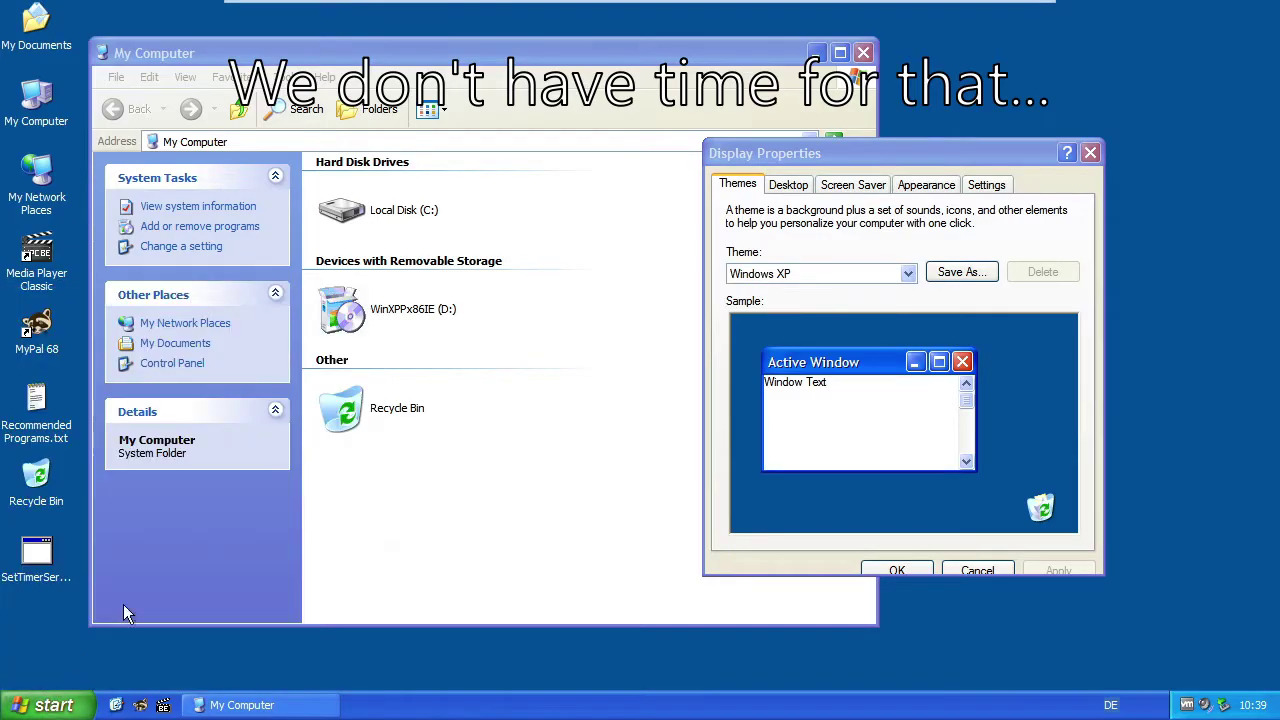
Apply the NeoGeniX LS v1.0 theme and preview its Start menu
left_click(809, 276)
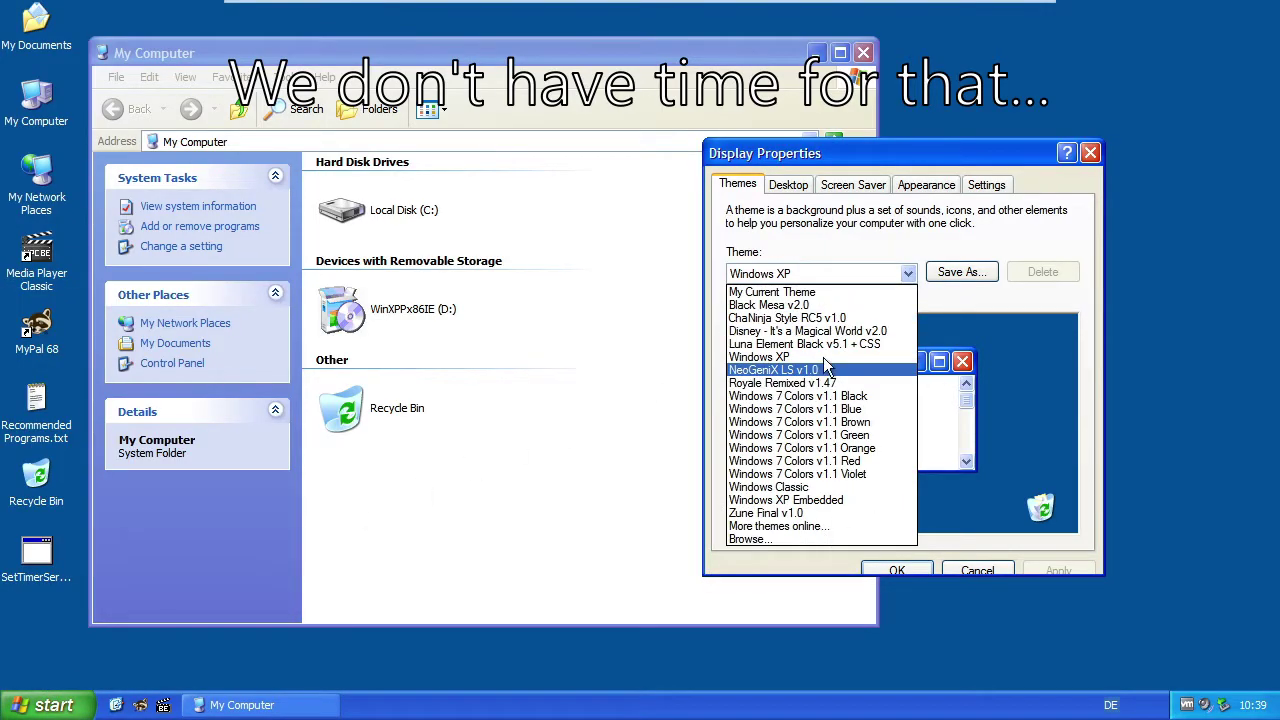
left_click(833, 371)
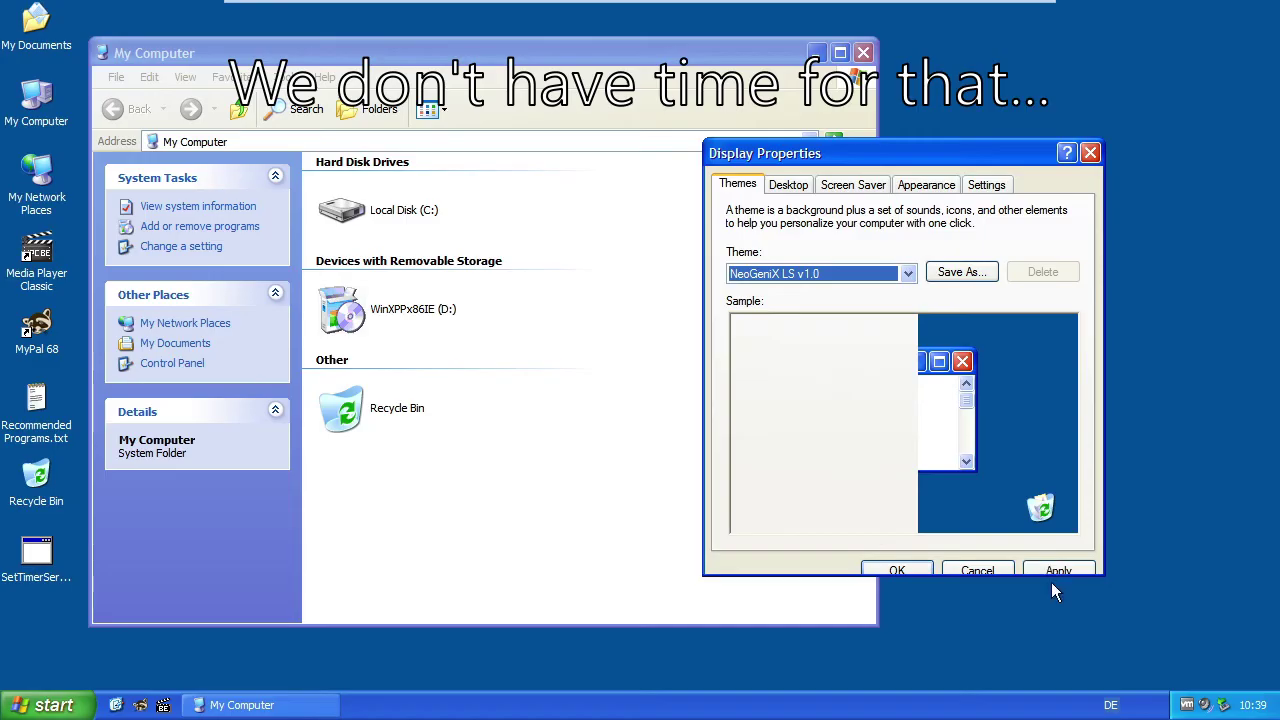
left_click(1064, 569)
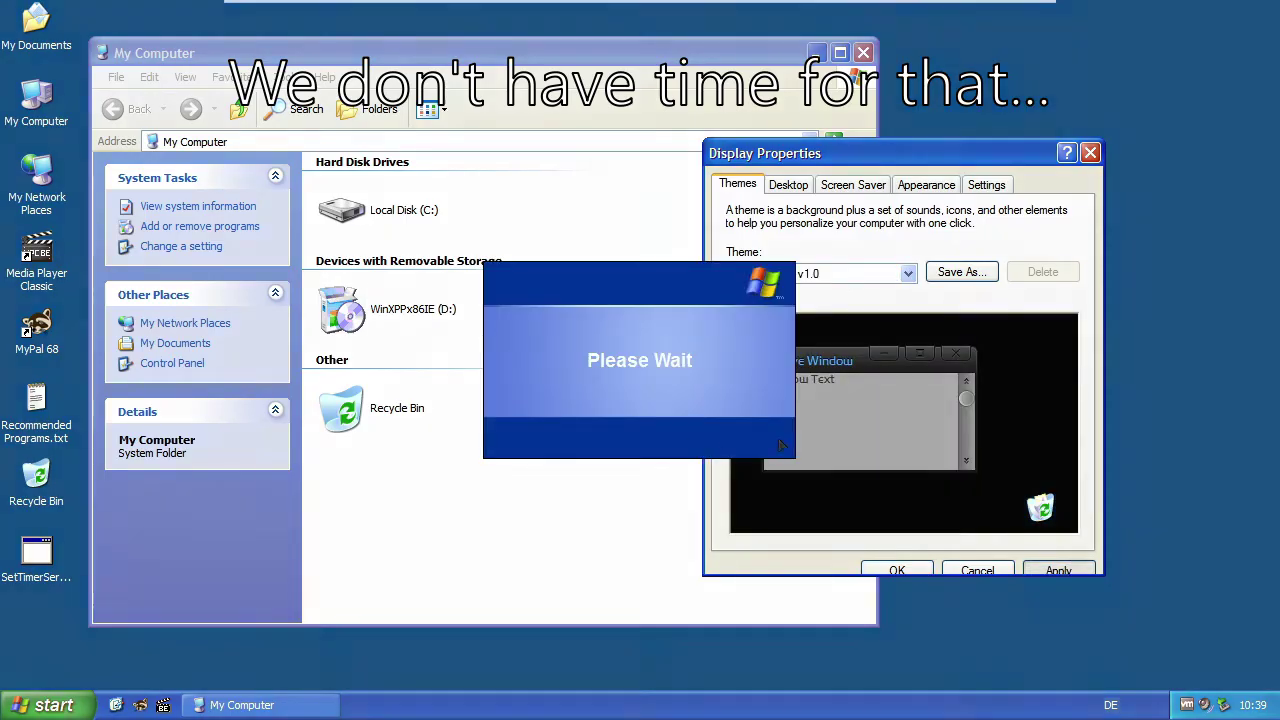
key("super")
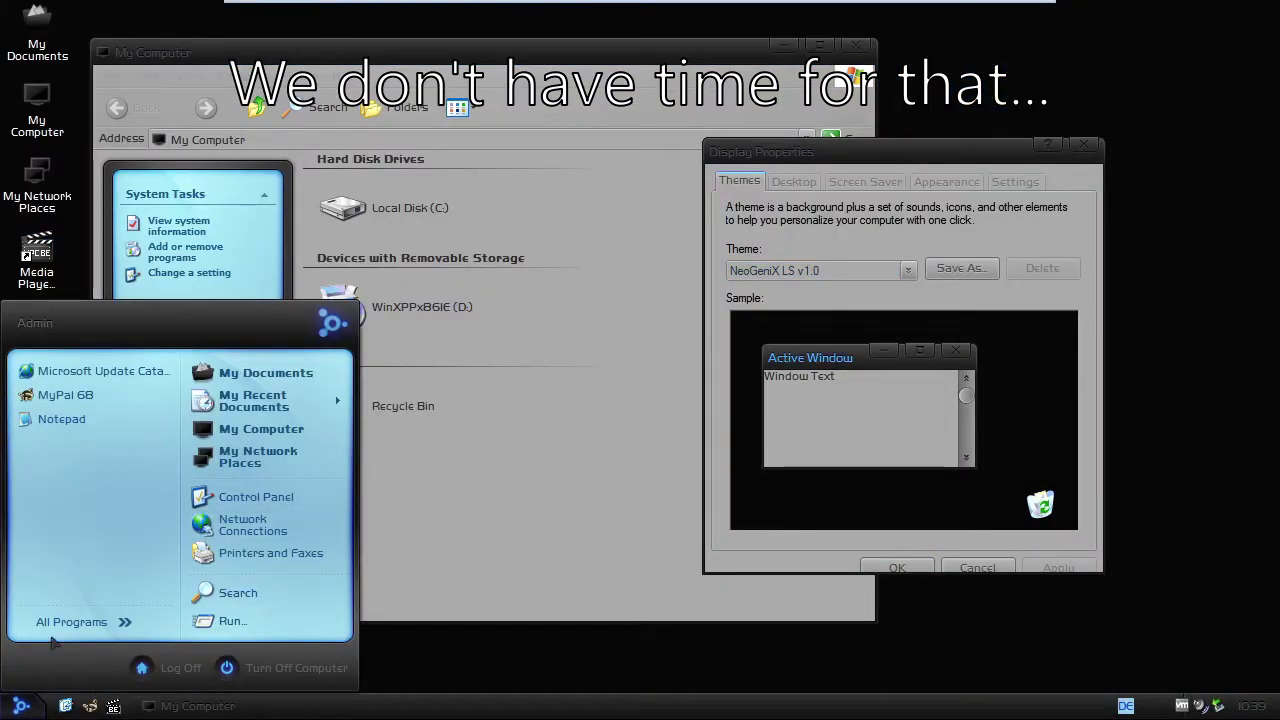
key("super")
Apply the Royale Remixed v1.47 theme and preview its Start menu
left_click(907, 270)
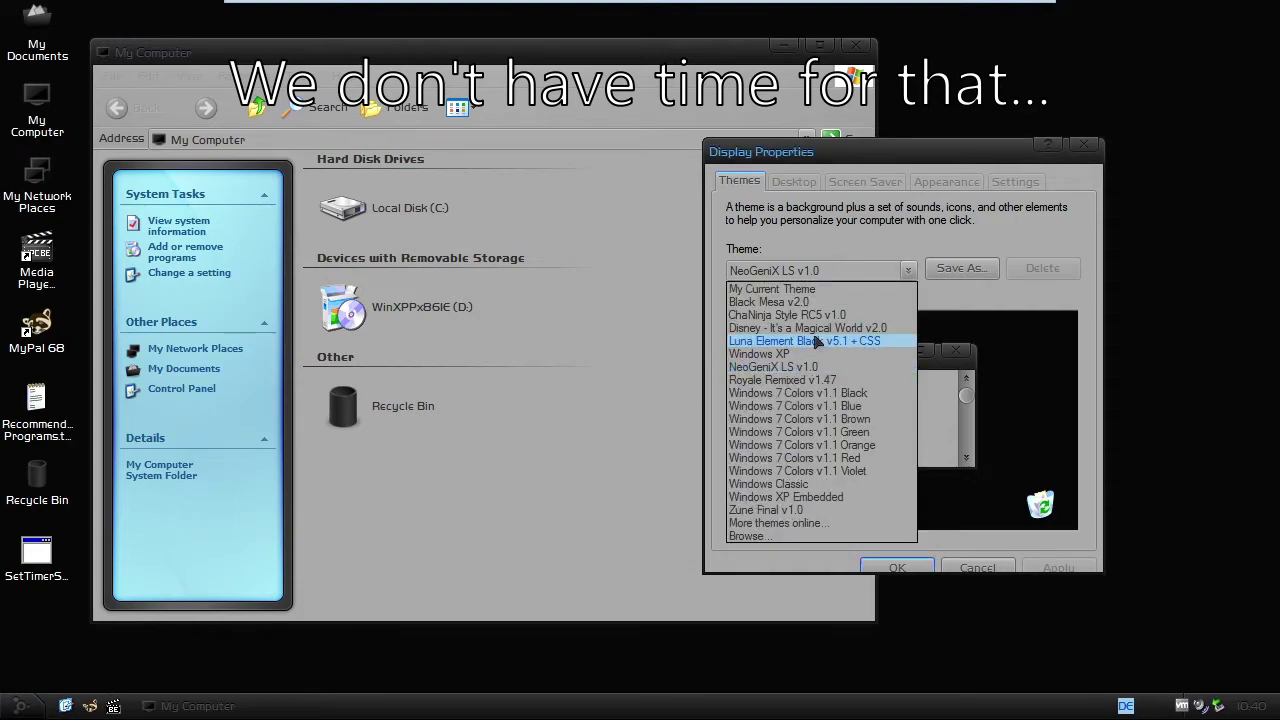
key("Return")
left_click(1060, 567)
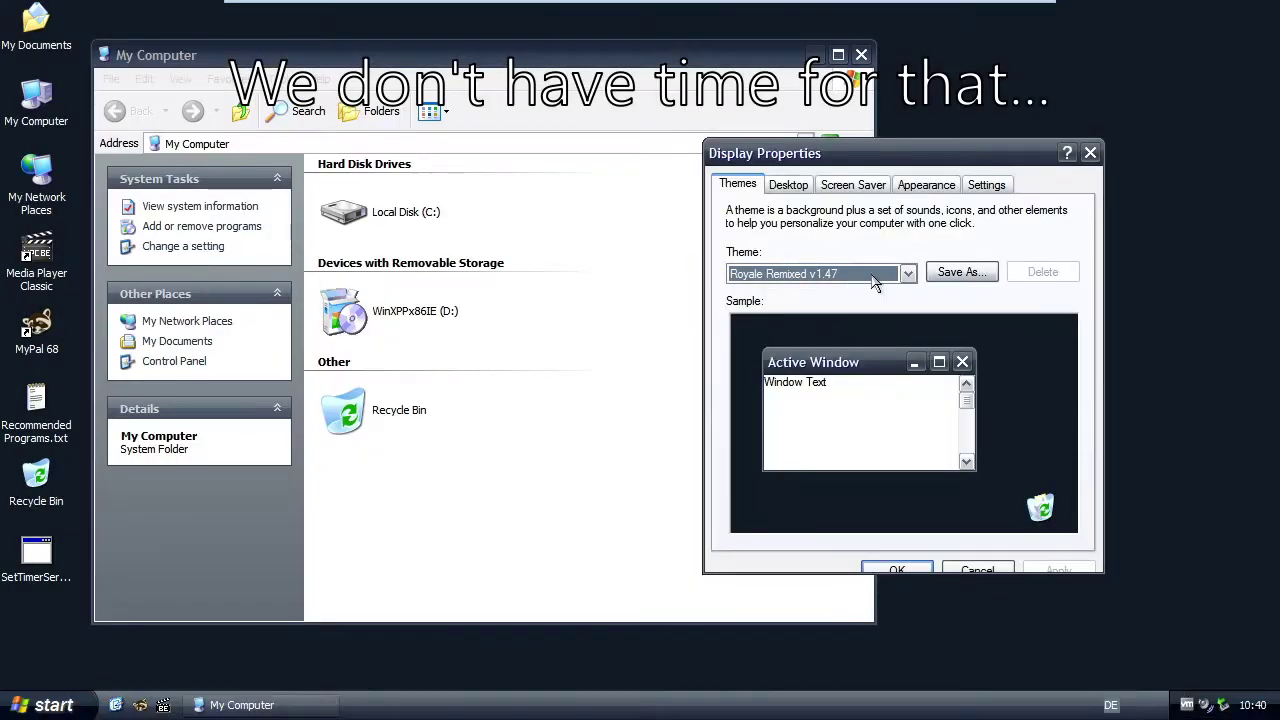
left_click(40, 705)
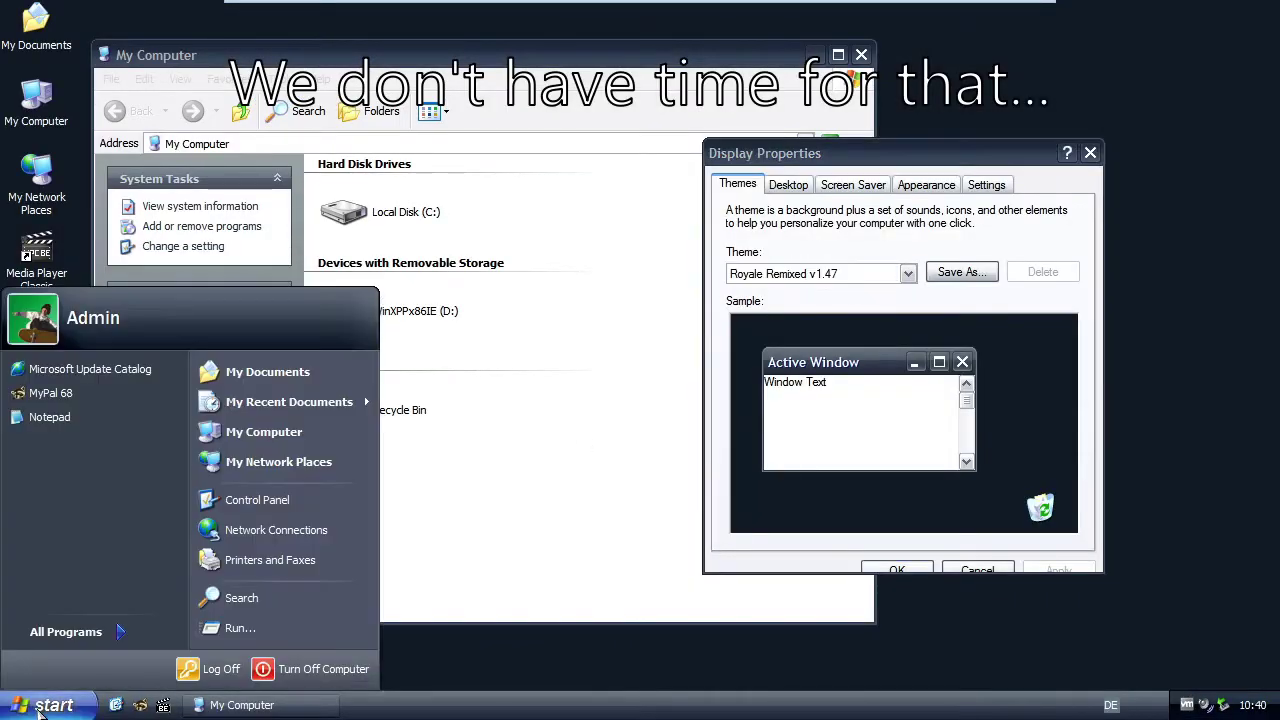
left_click(40, 705)
Apply the Windows 7 Colors v1.1 Black, then Blue theme, previewing each Start menu
left_click(907, 273)
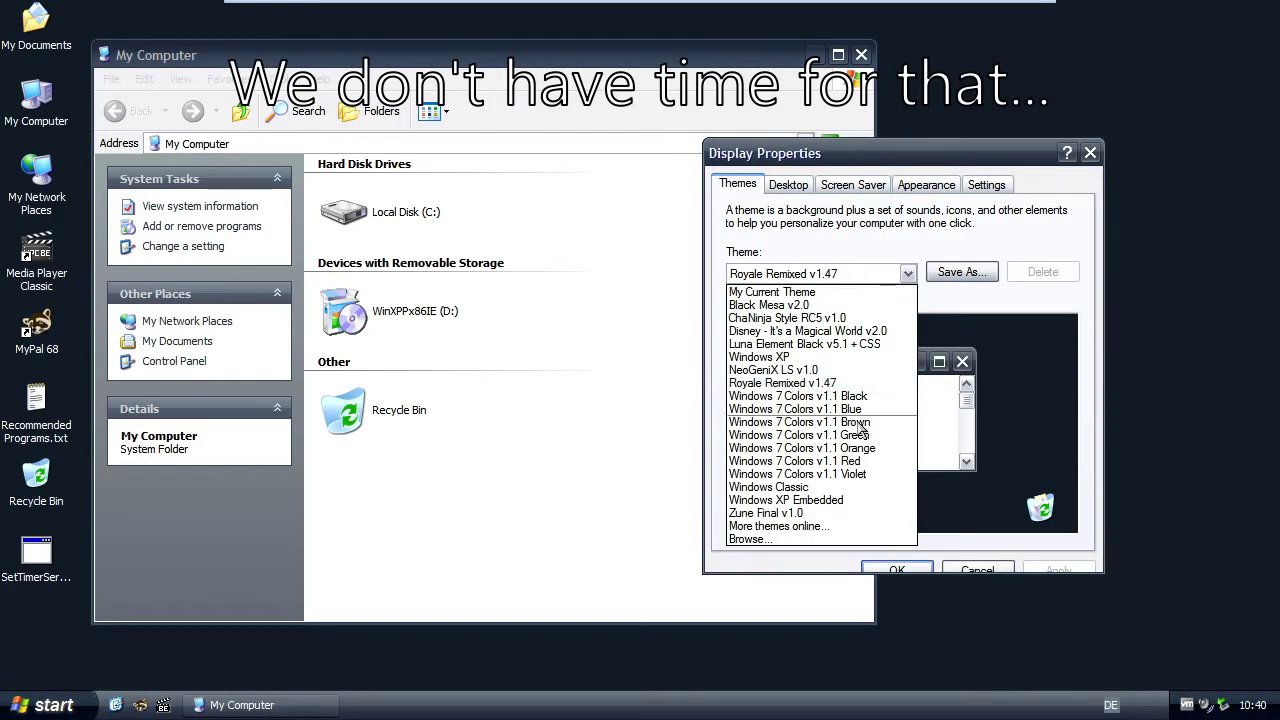
key("Return")
left_click(1080, 570)
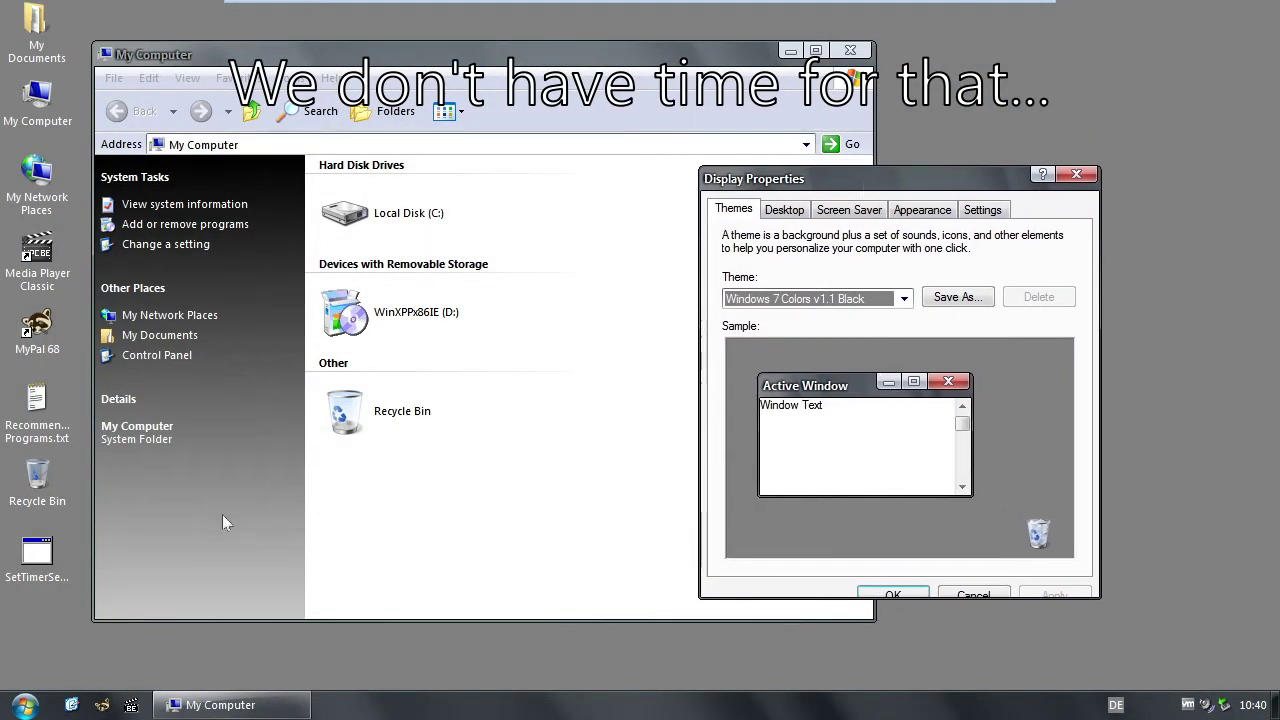
left_click(24, 706)
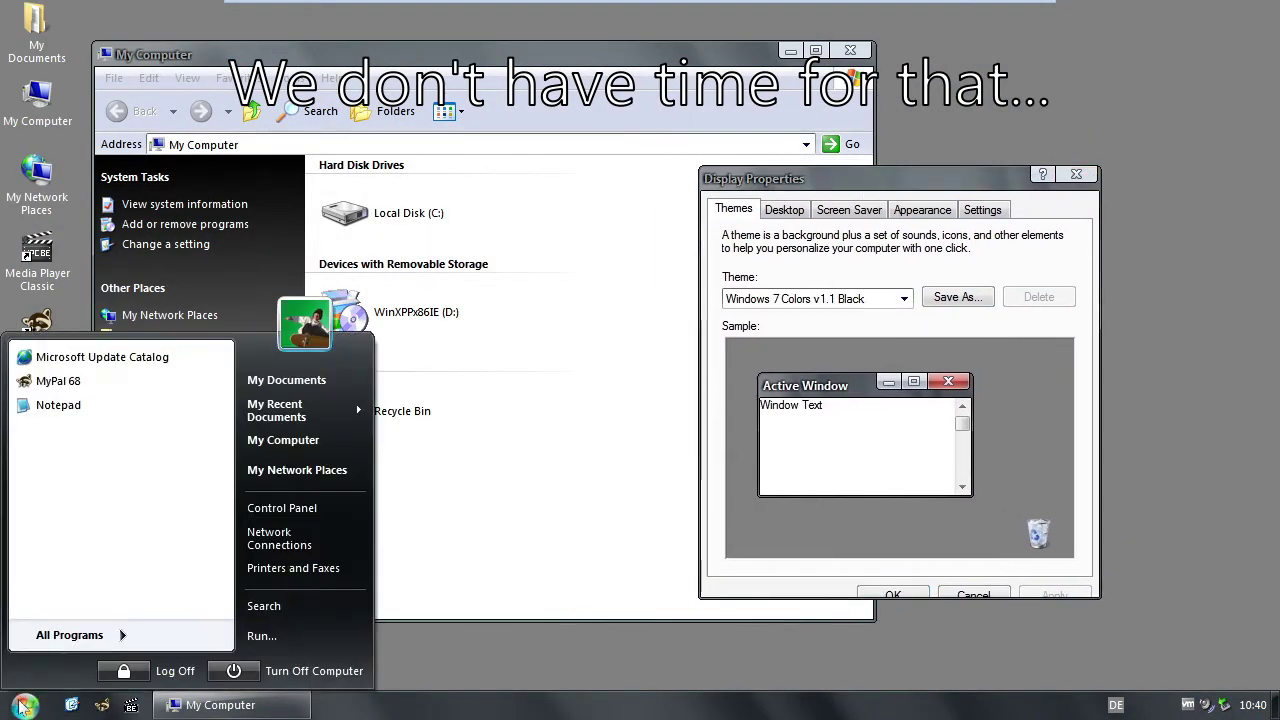
left_click(24, 706)
left_click(890, 298)
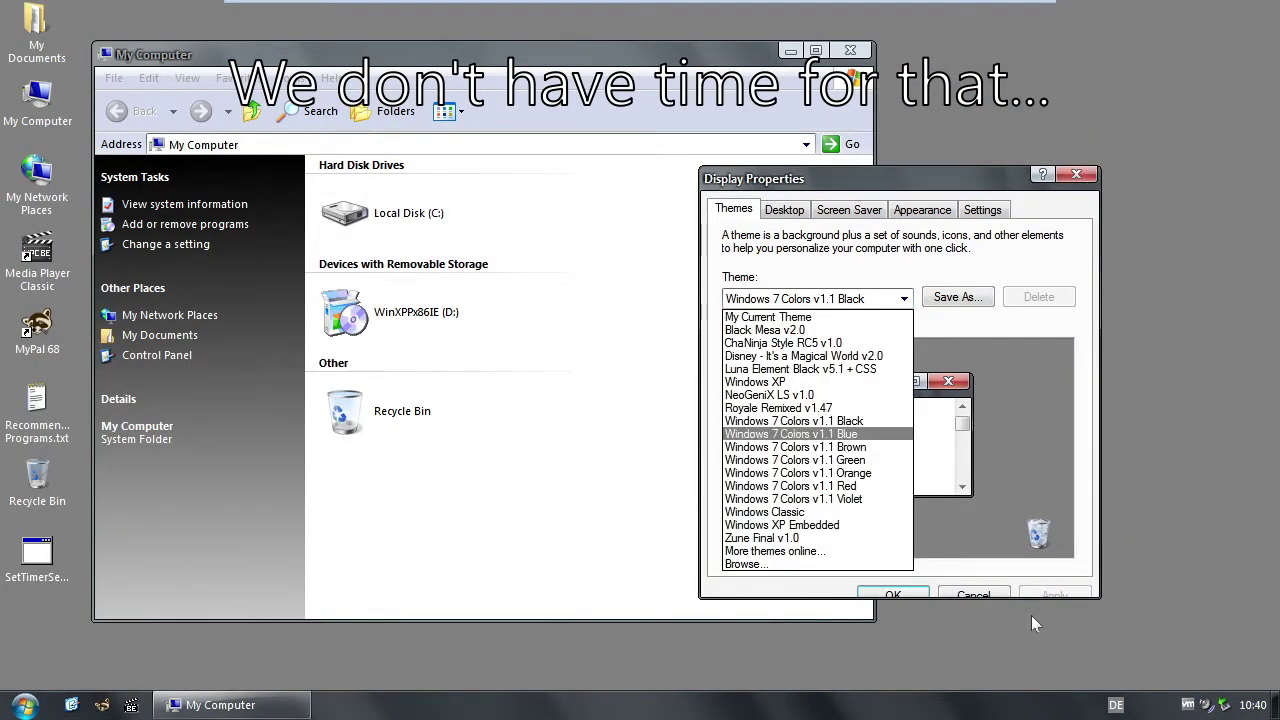
key("Return")
left_click(1062, 595)
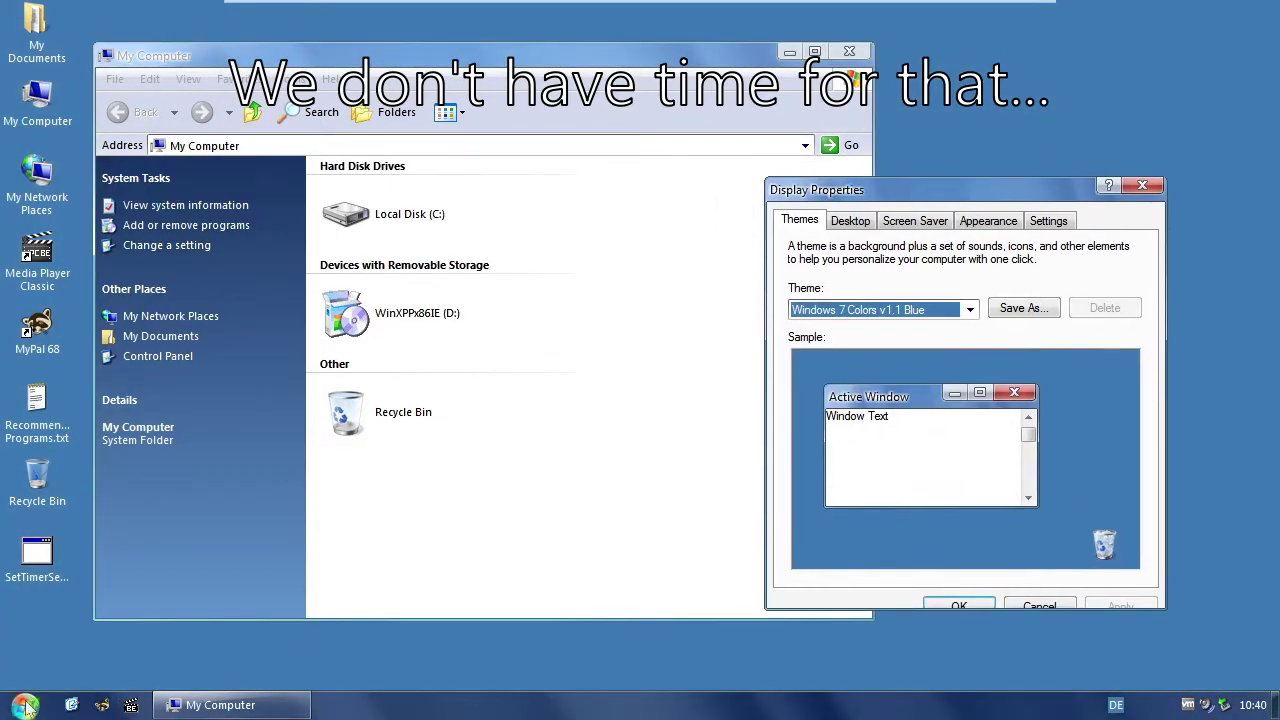
left_click(24, 706)
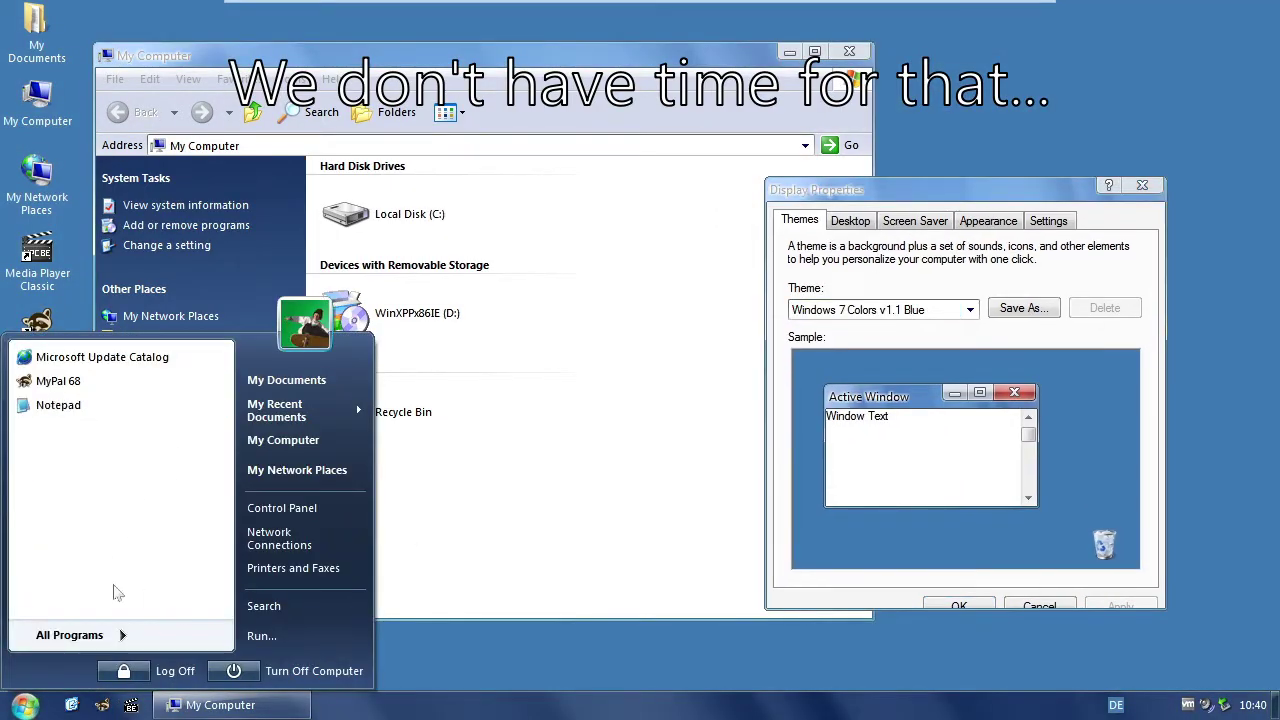
Apply the Windows 7 Colors v1.1 Brown, then Green theme, and view the green Start menu
left_click(12, 706)
left_click(969, 309)
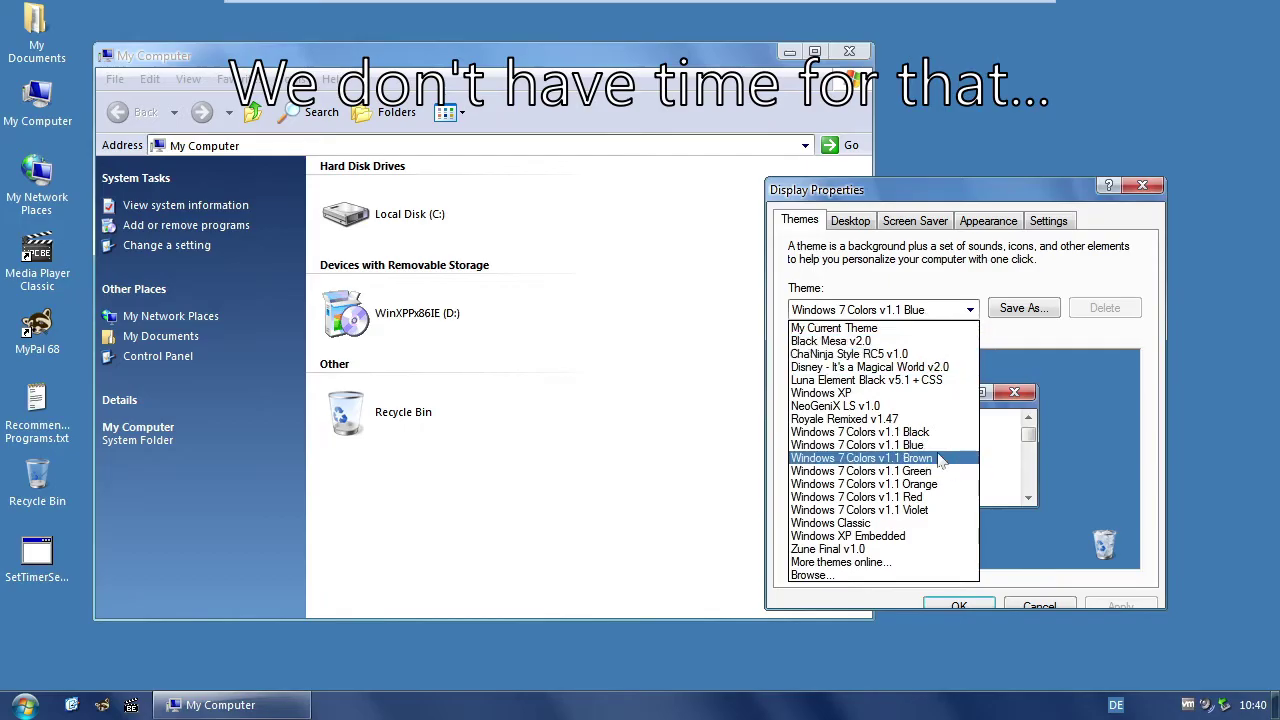
key("Return")
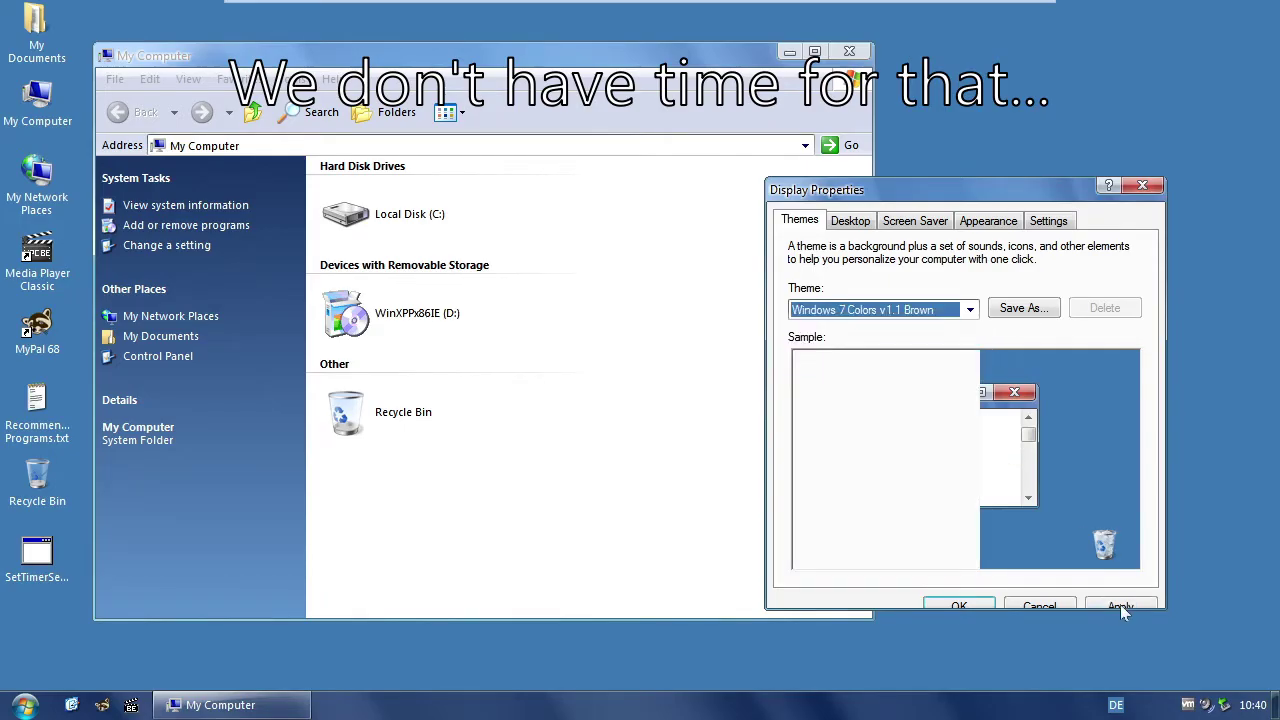
left_click(1120, 605)
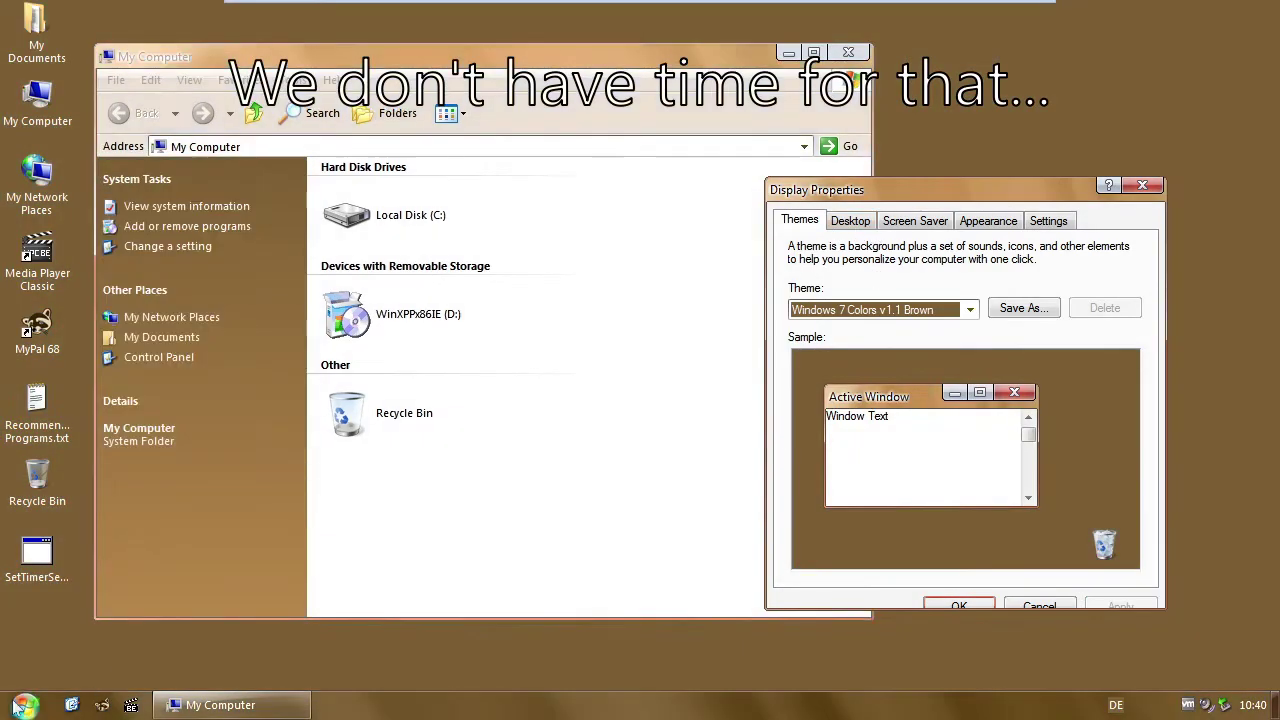
left_click(18, 706)
left_click(969, 309)
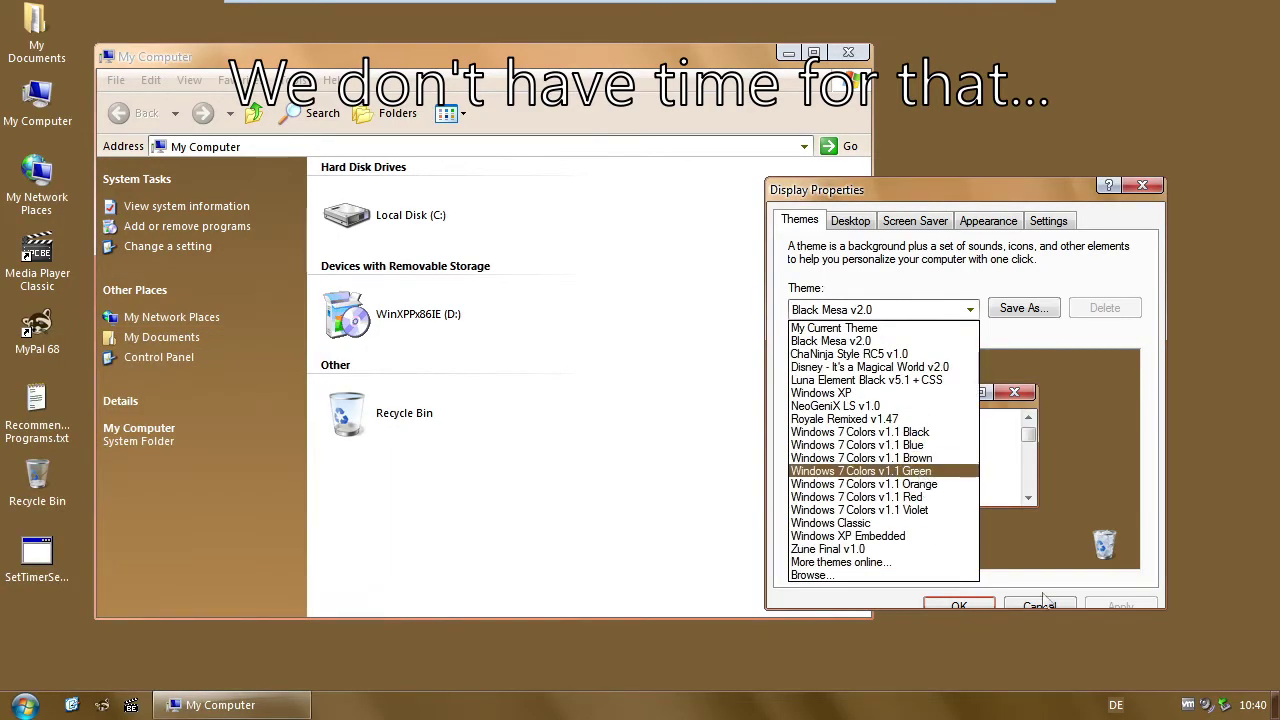
key("Return")
left_click(1125, 604)
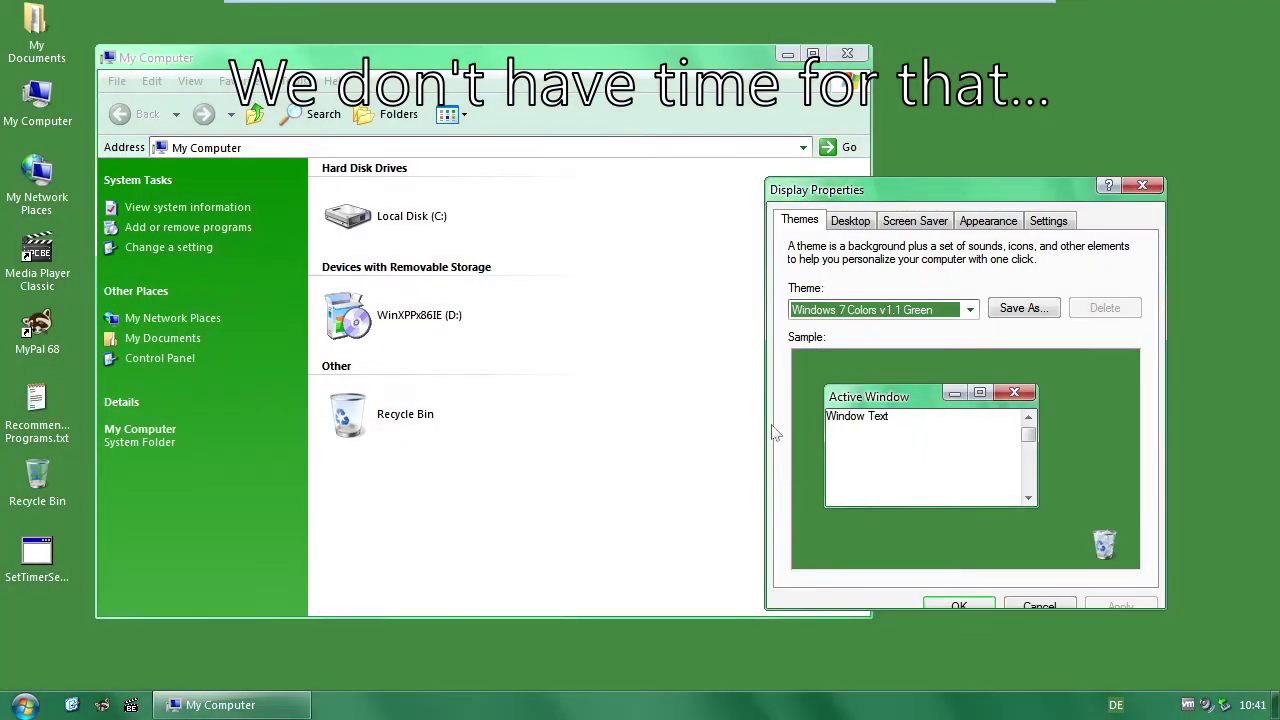
left_click(18, 706)
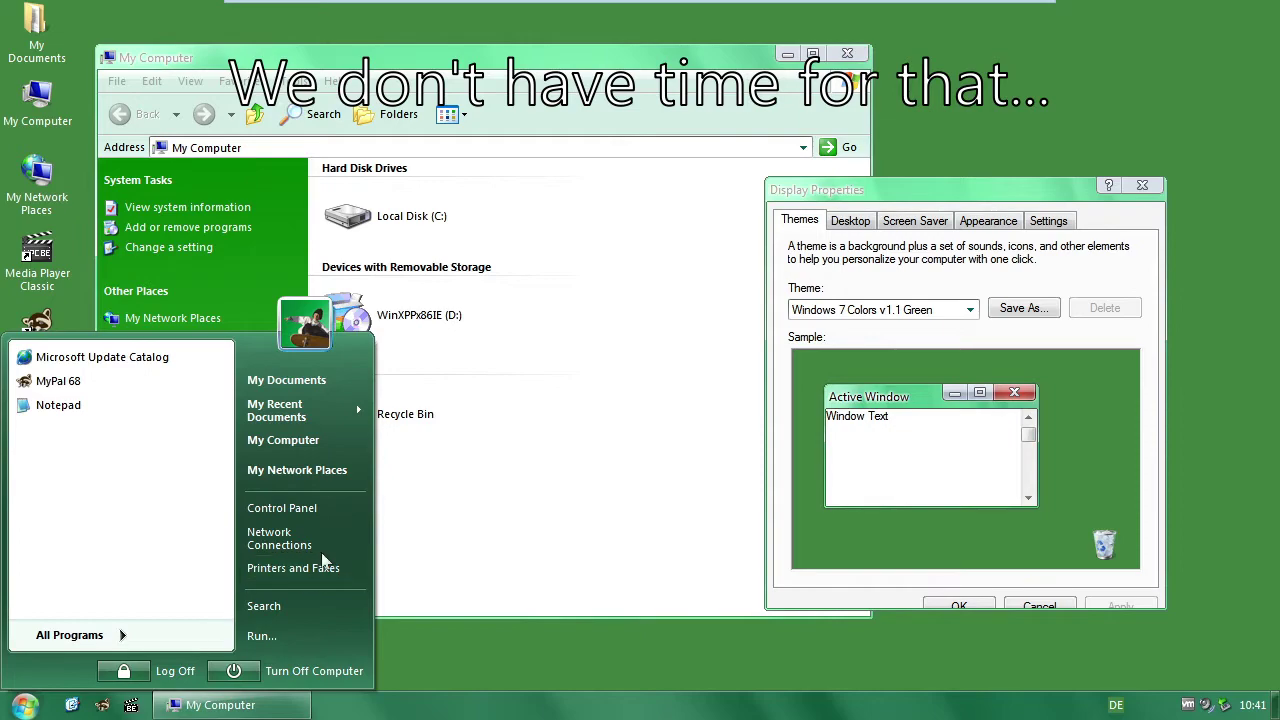
Apply the Windows 7 Colors Orange theme and preview its Start menu
left_click(508, 514)
left_click(969, 309)
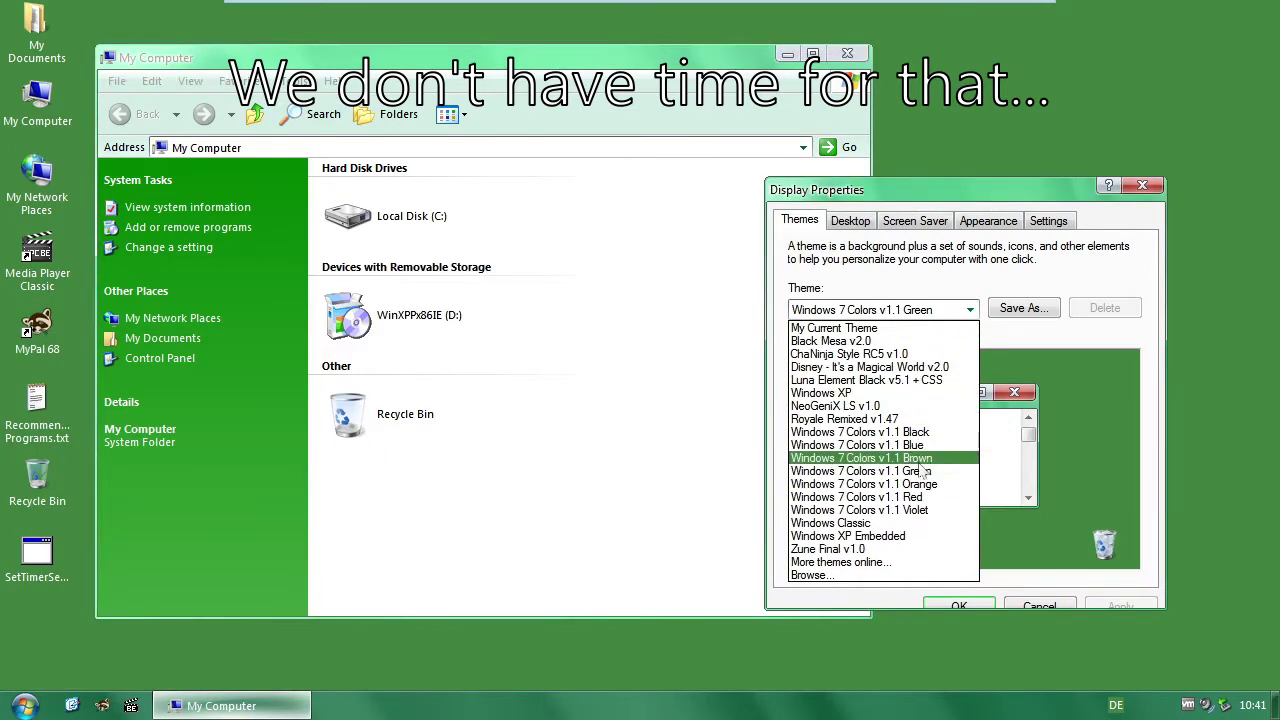
key("Return")
left_click(1120, 604)
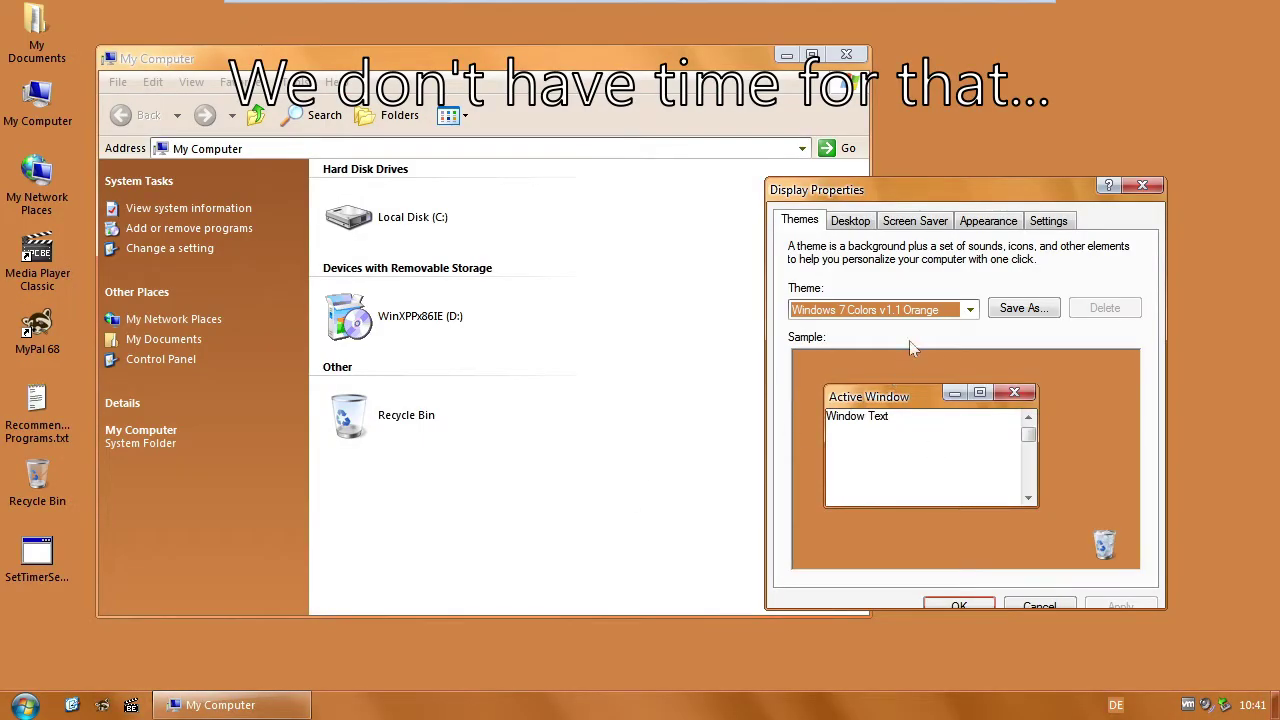
left_click(24, 706)
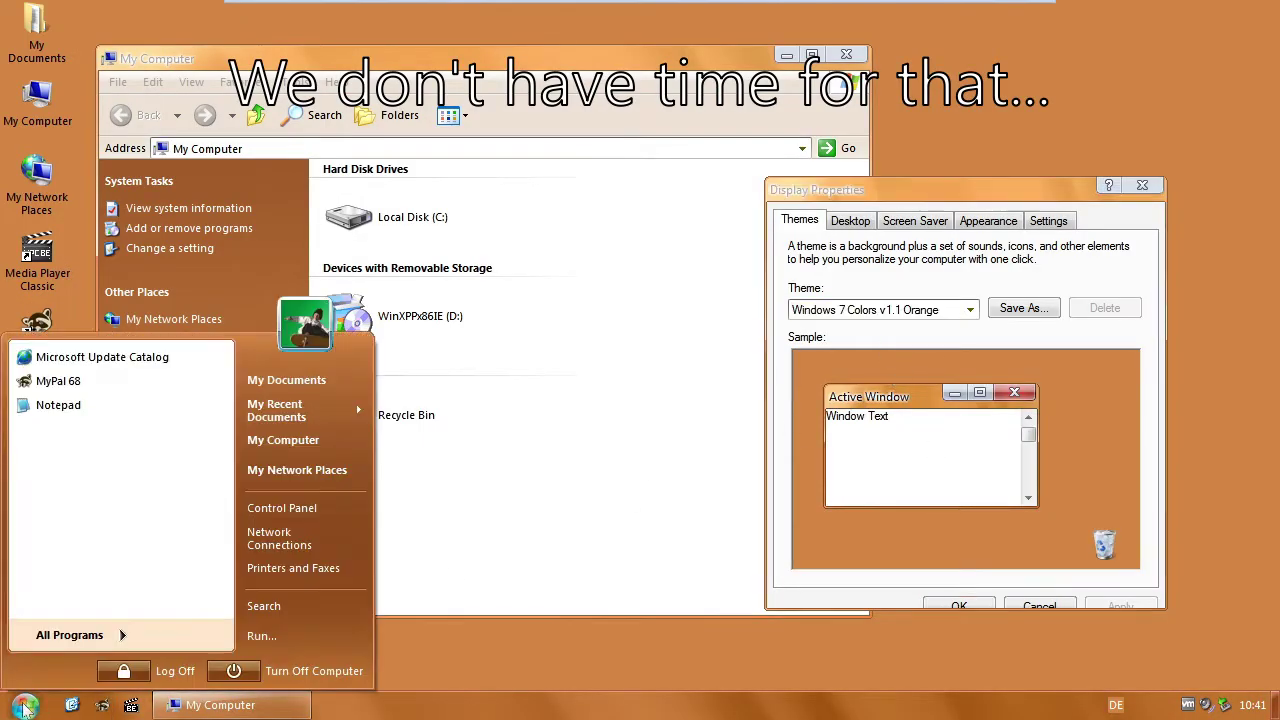
Apply the Red theme, then the Violet theme
left_click(926, 315)
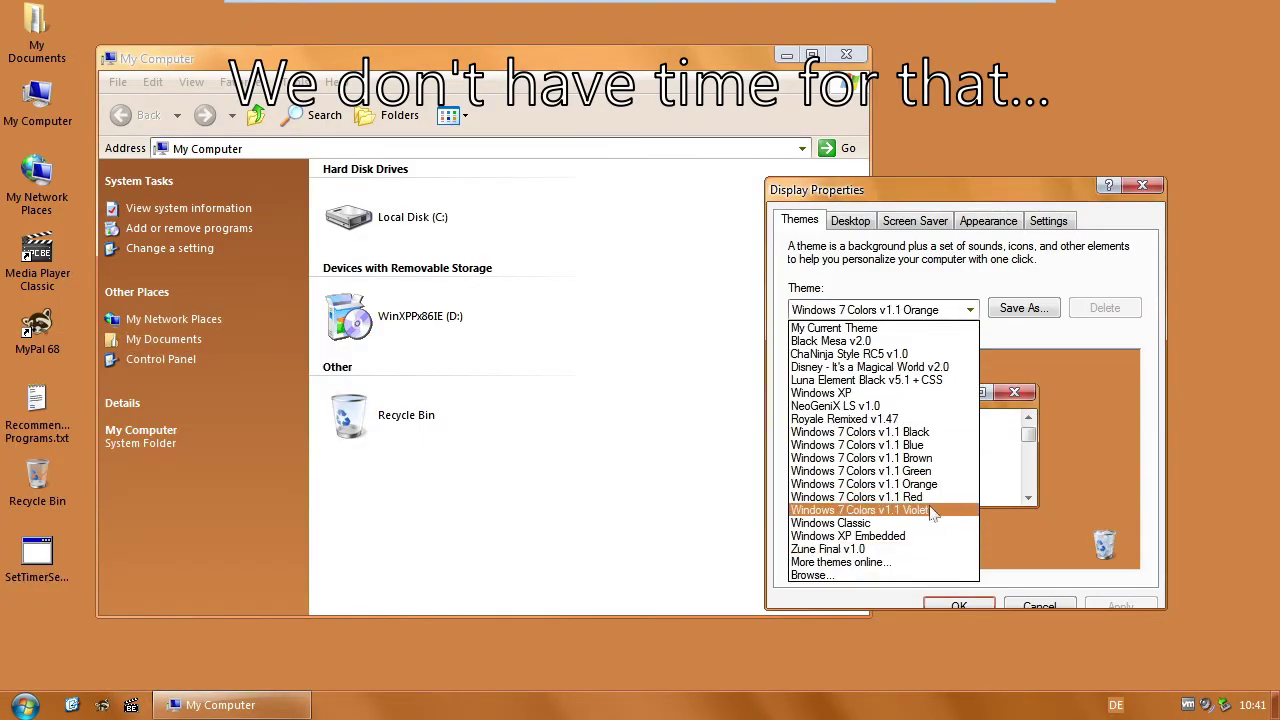
key("Return")
left_click(1146, 607)
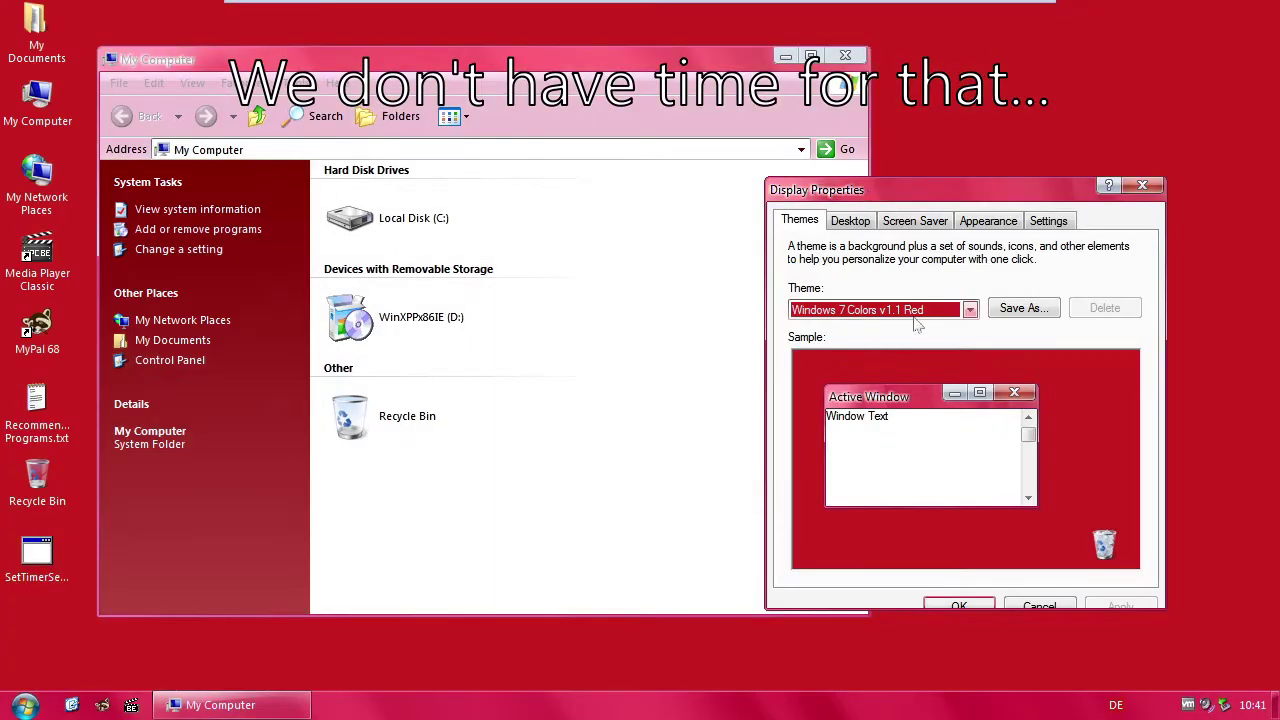
left_click(914, 312)
key("Return")
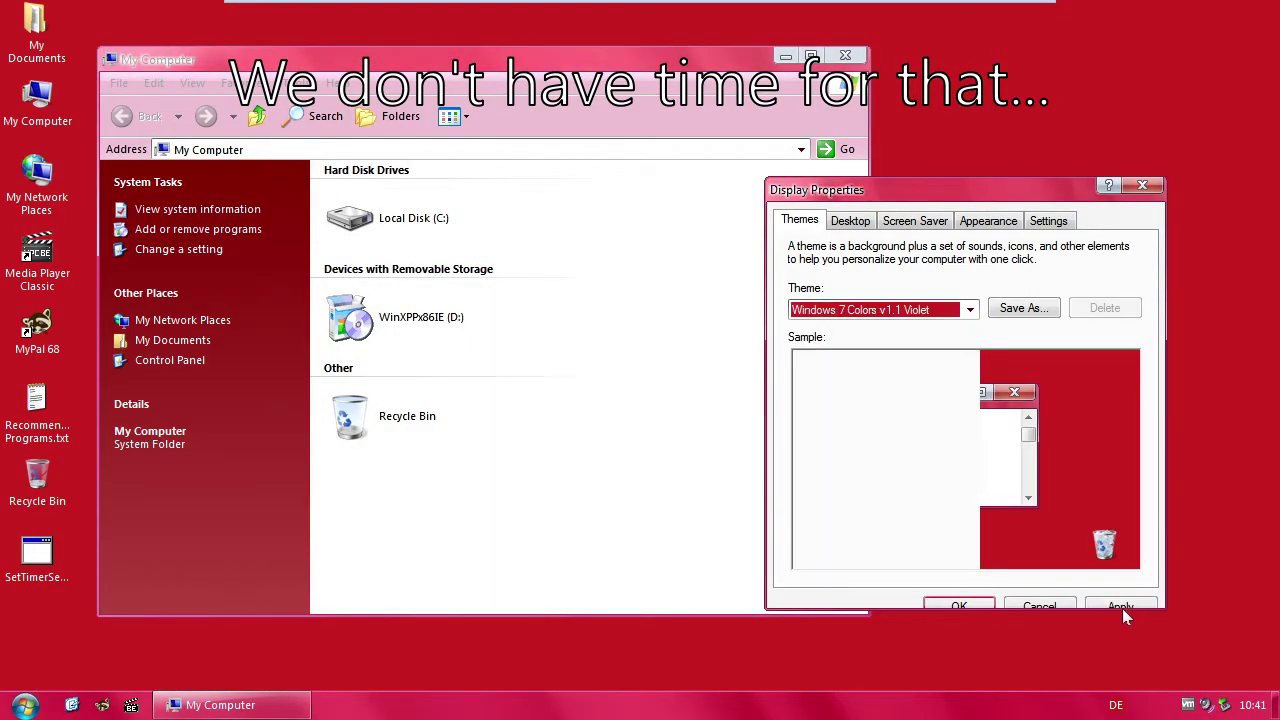
left_click(1130, 605)
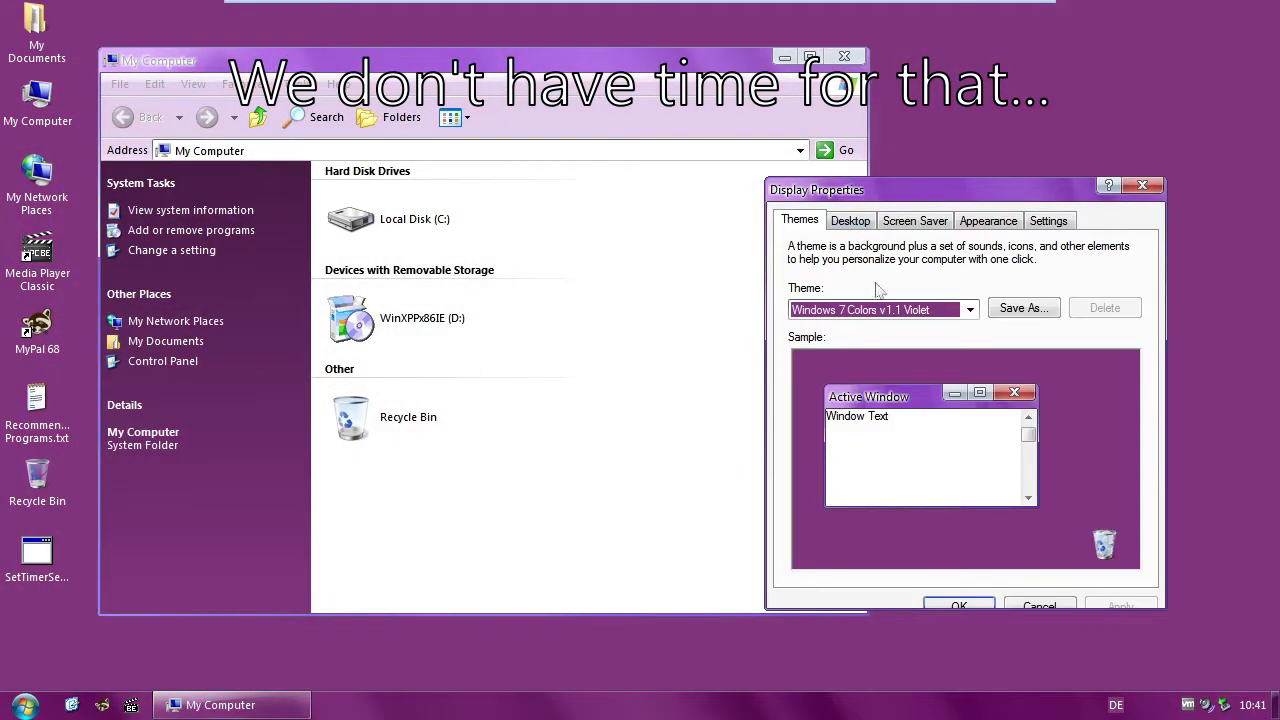
Apply Windows Classic, then Windows XP Embedded, and reopen the theme list
left_click(969, 310)
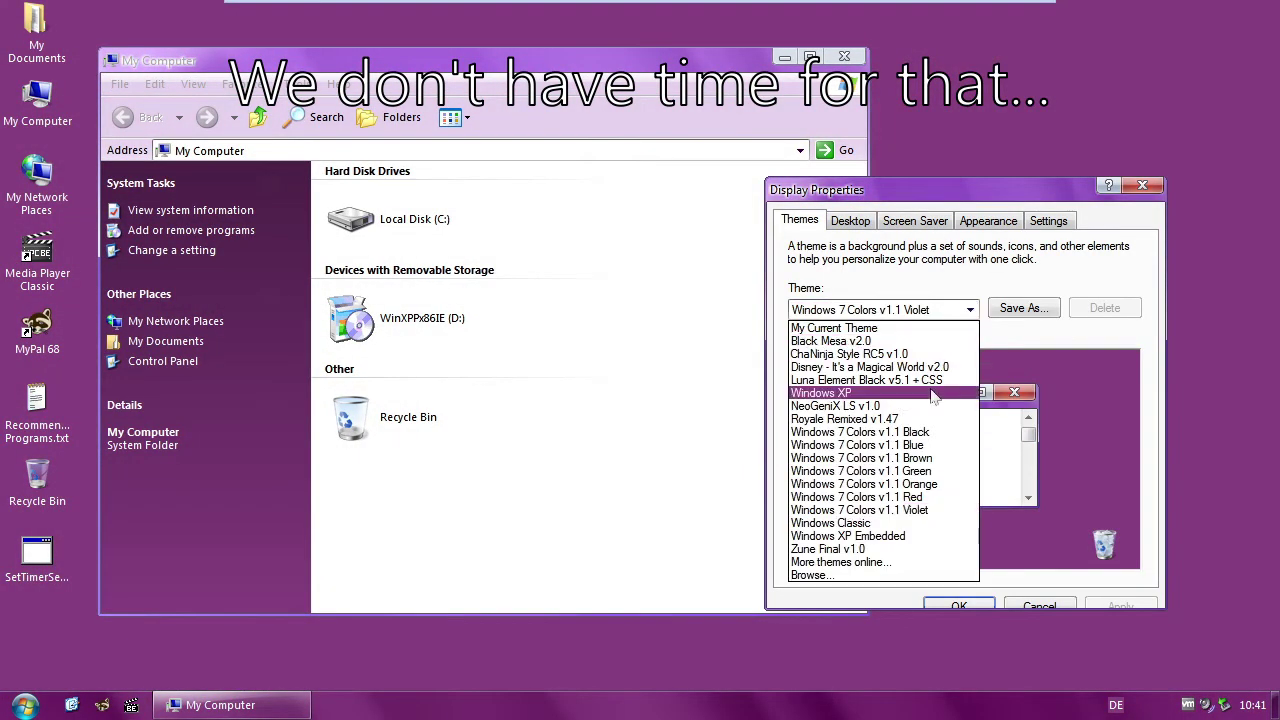
left_click(948, 527)
left_click(1149, 607)
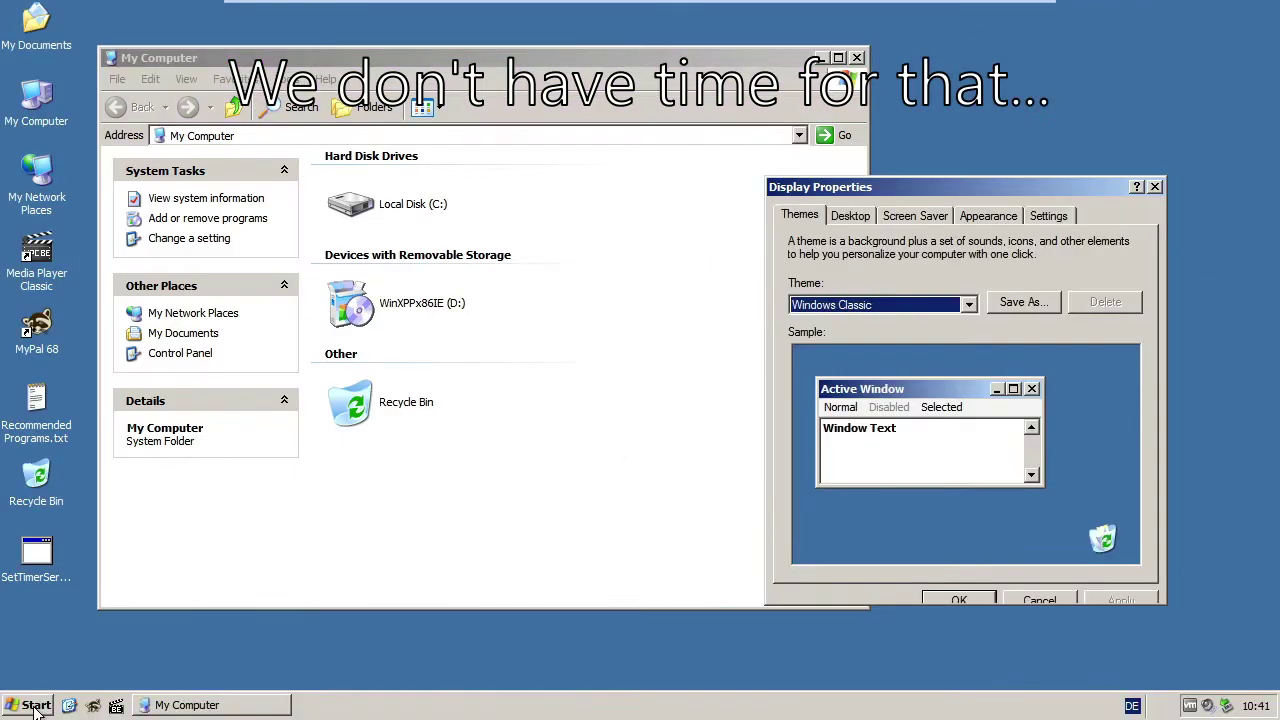
left_click(850, 305)
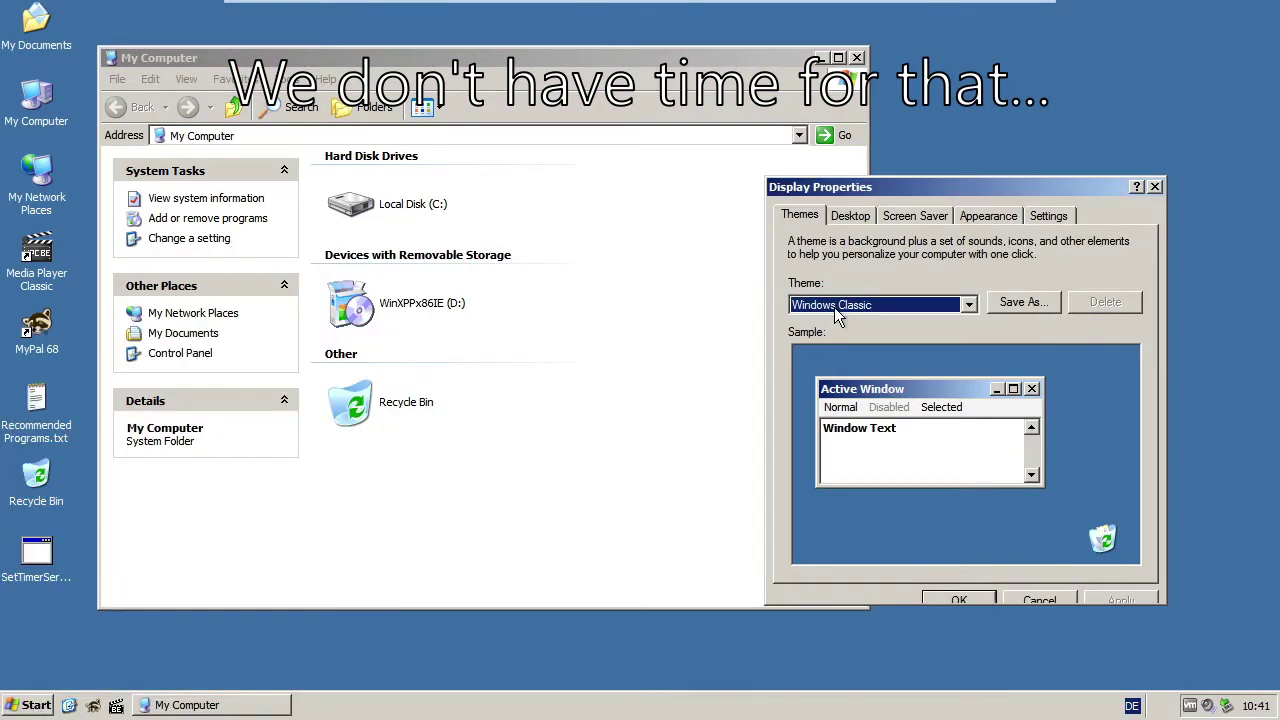
key("Return")
left_click(1142, 597)
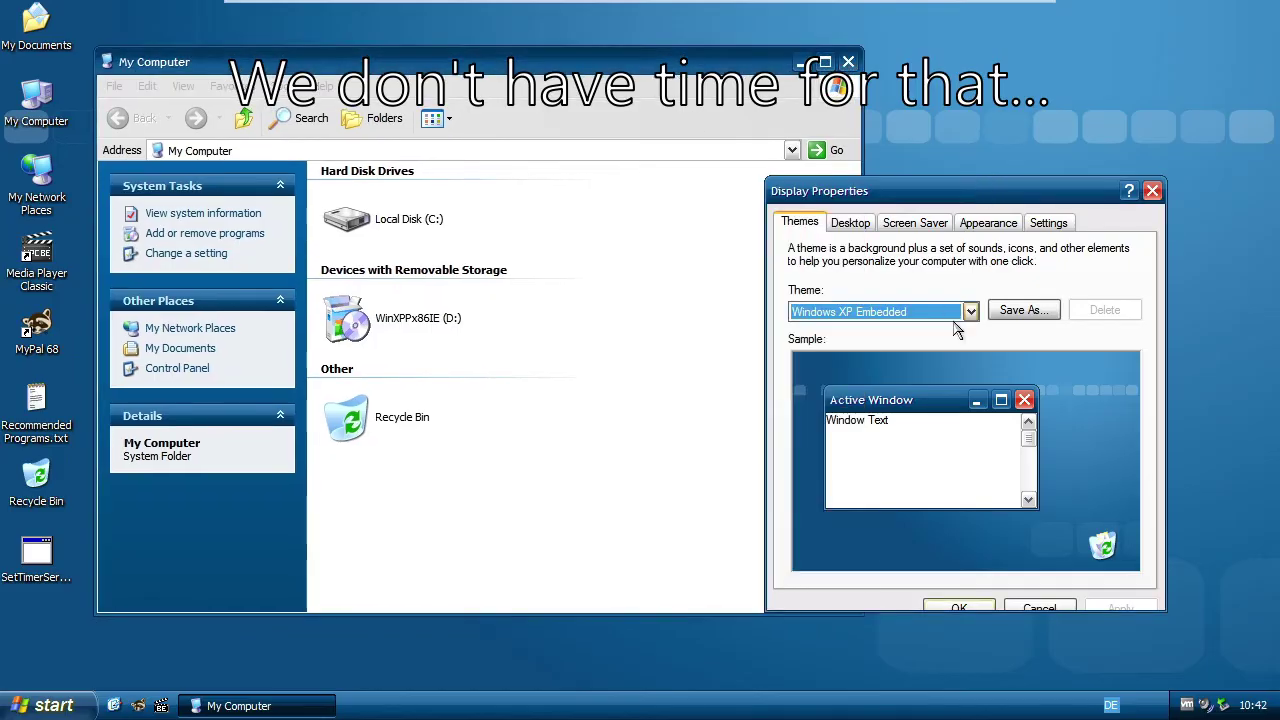
left_click(962, 308)
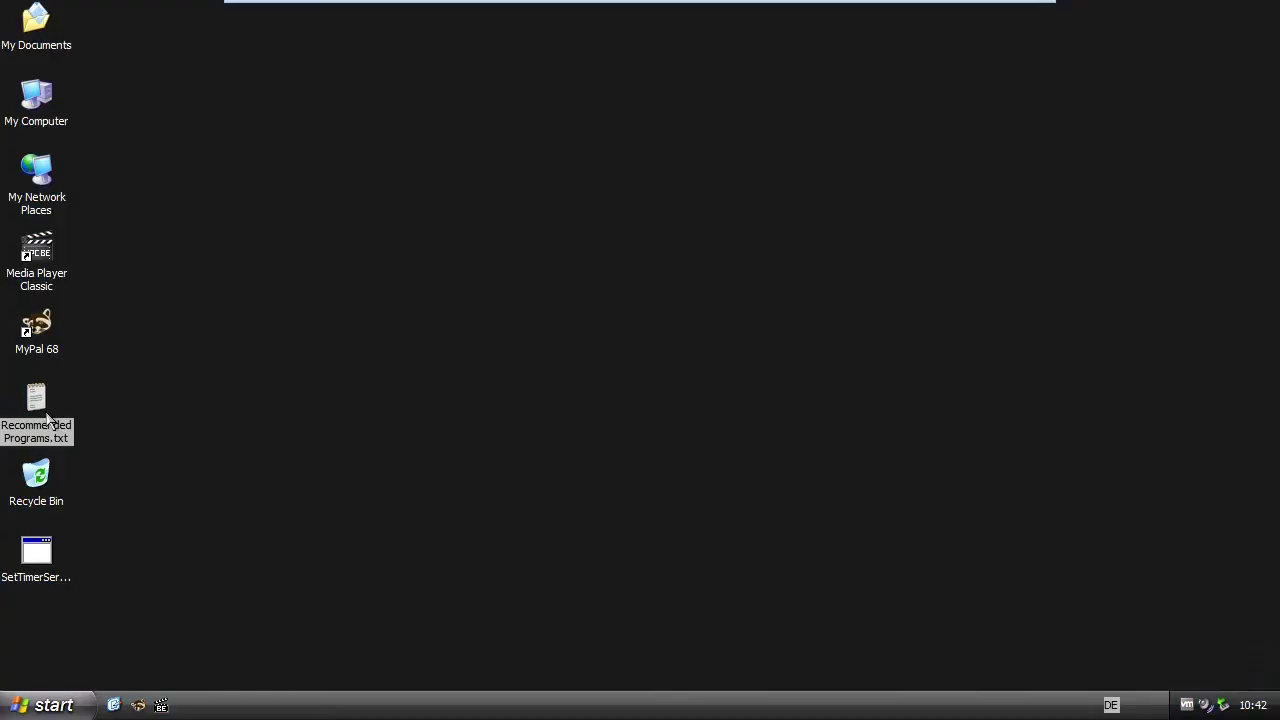
Open Recommended Programs.txt, scroll through it, and close it
double_click(36, 405)
scroll(568, 377, "down", 2)
key("ctrl+Home")
left_click(1031, 133)
Browse All Programs through Accessories, Startup and the Unlocker folder
left_click(19, 696)
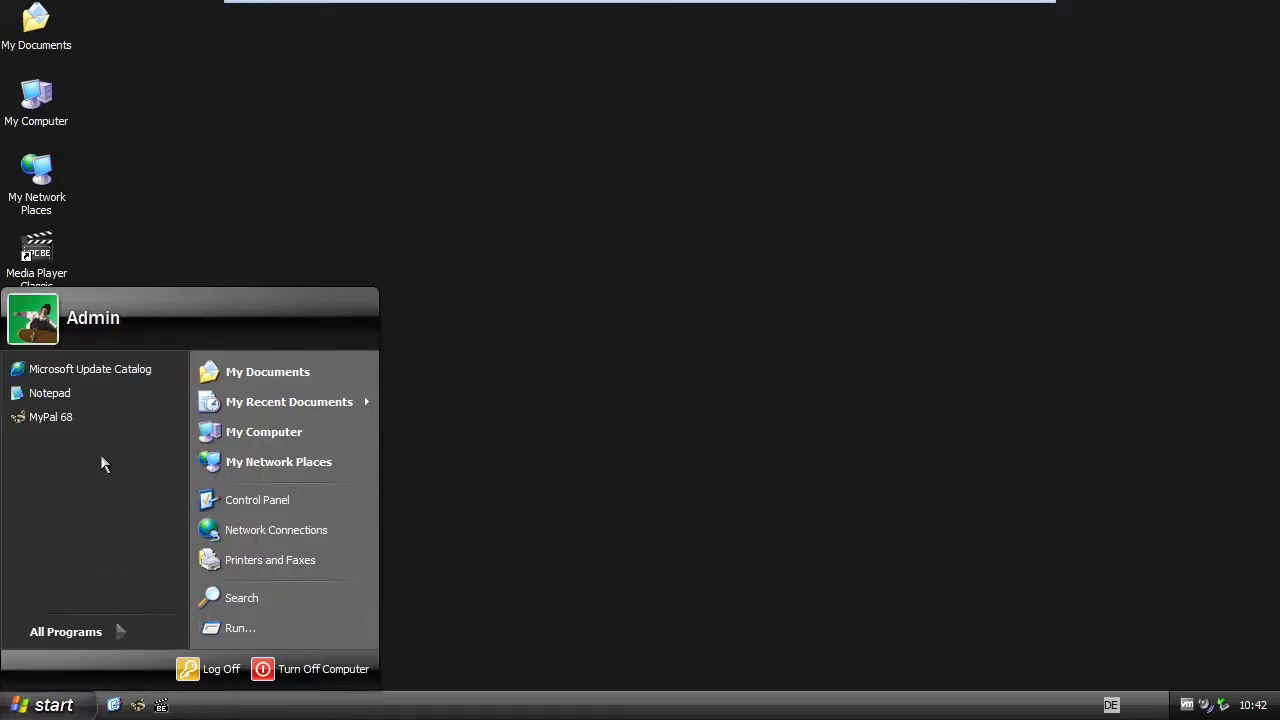
left_click(65, 631)
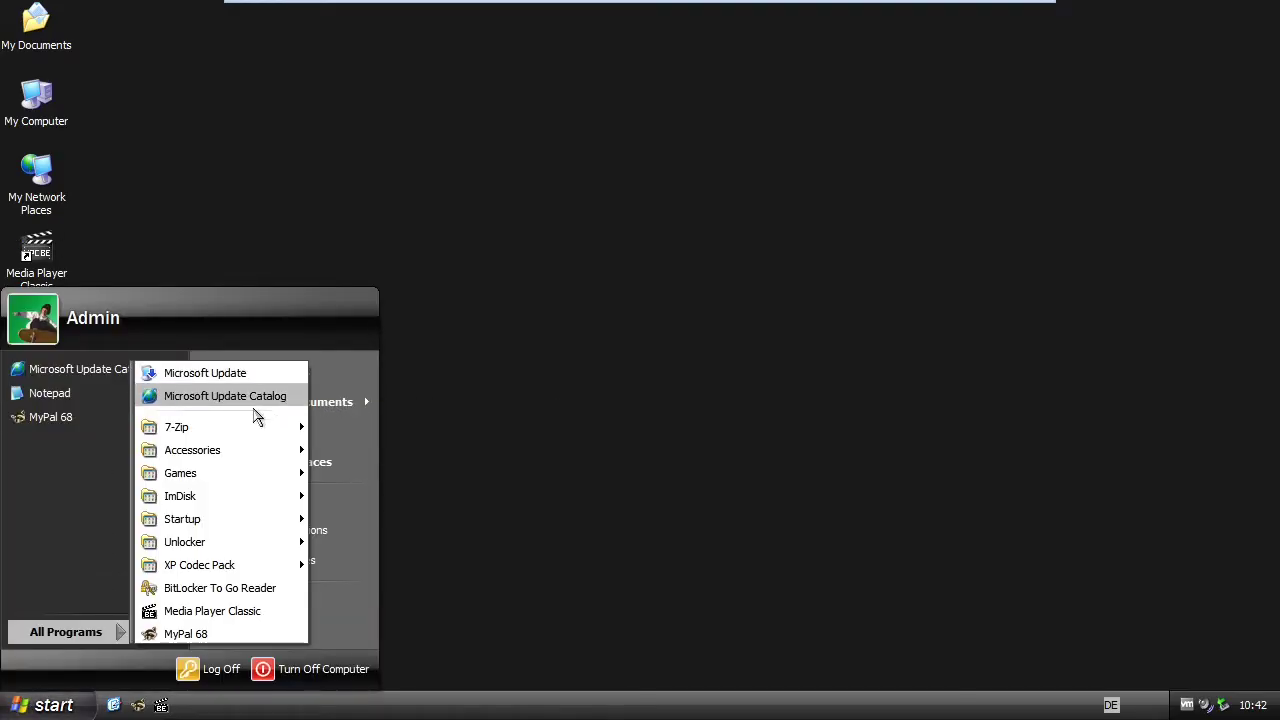
mouse_move(229, 459)
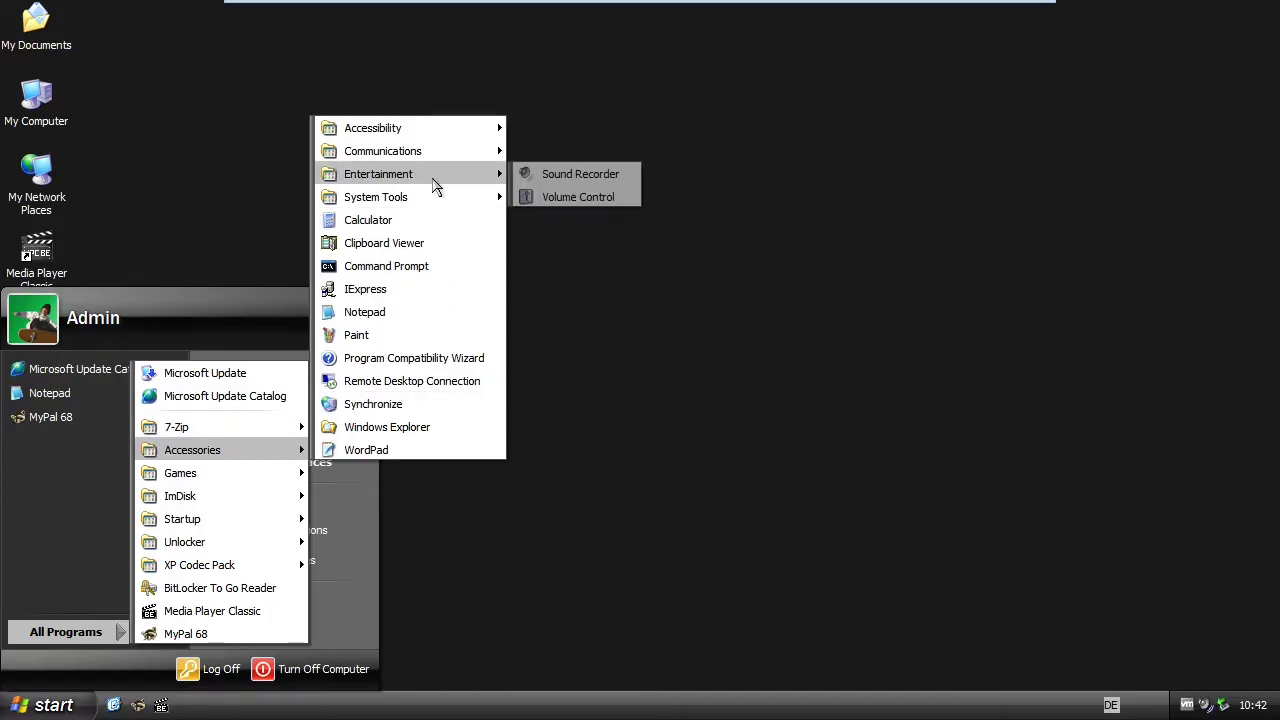
mouse_move(442, 183)
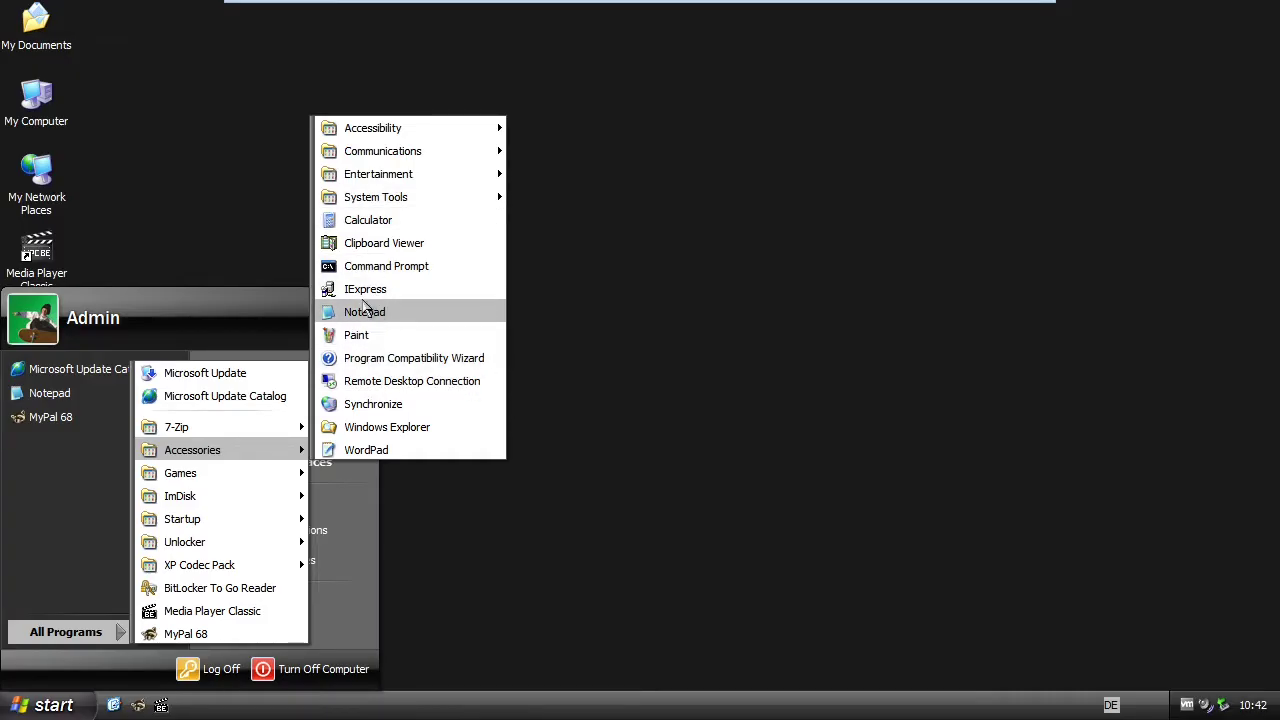
mouse_move(296, 505)
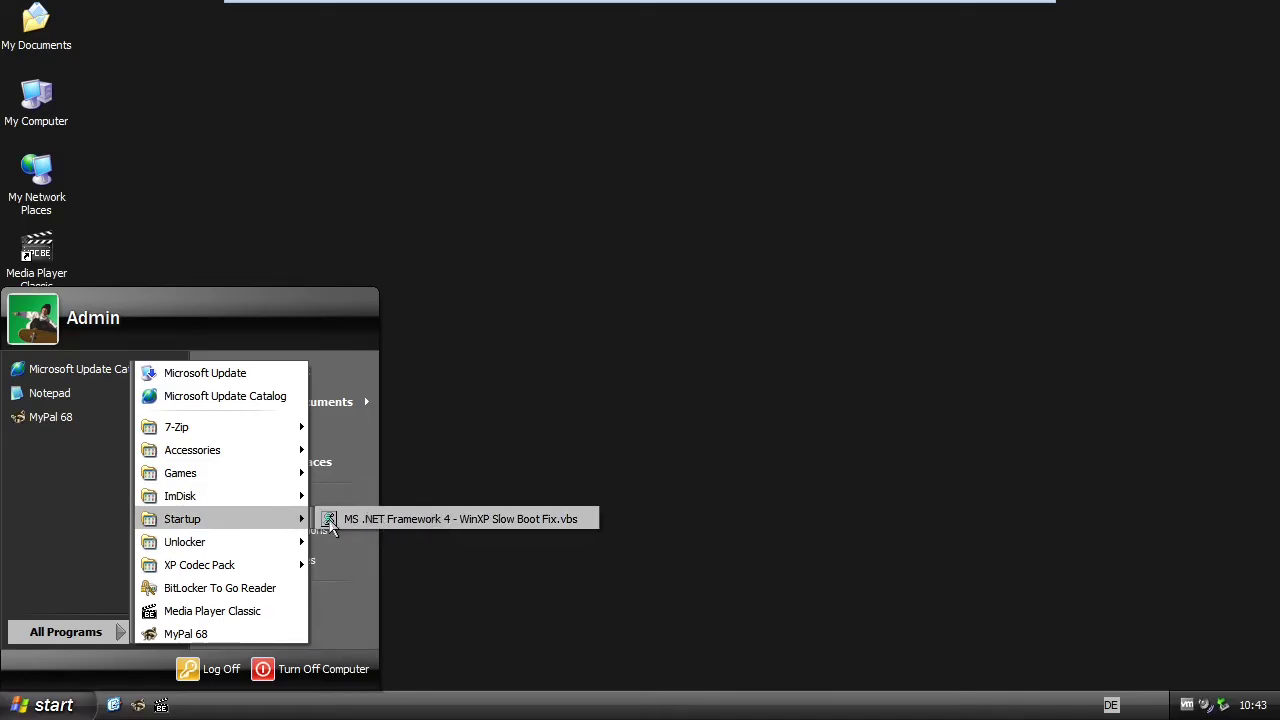
mouse_move(285, 542)
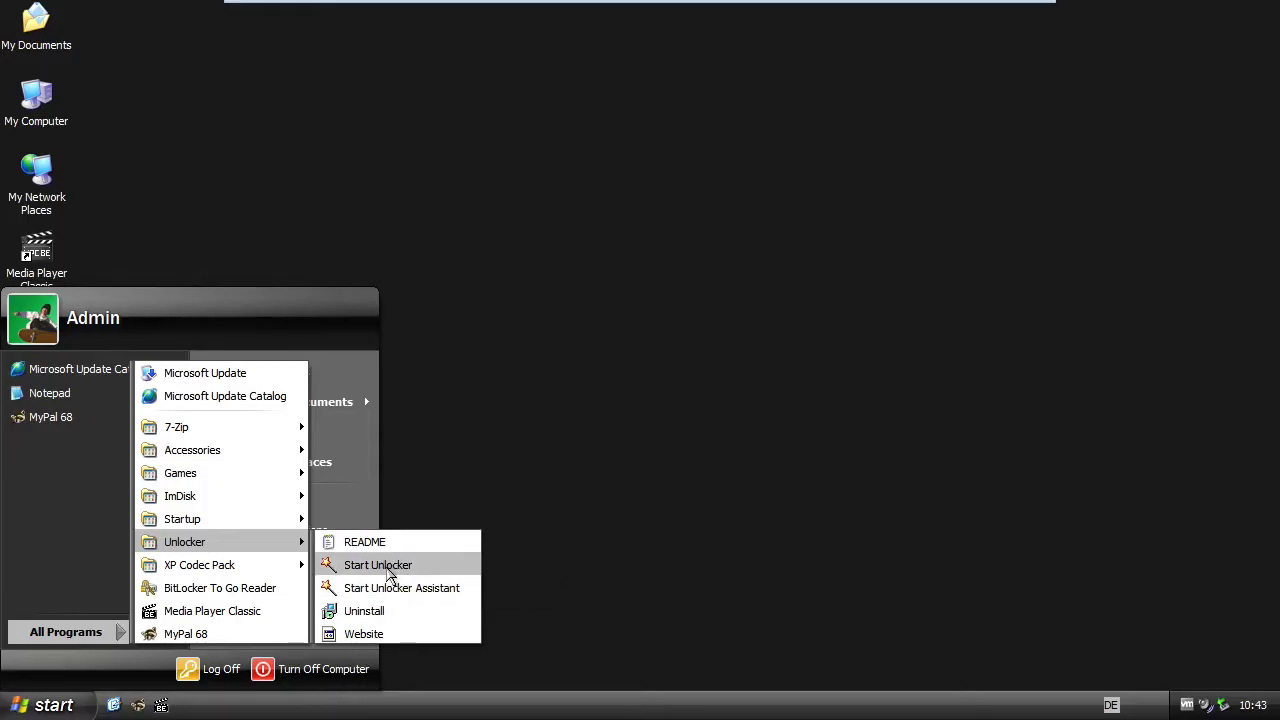
Launch Unlocker, dismiss its folder-browse prompt, and return to All Programs
left_click(390, 566)
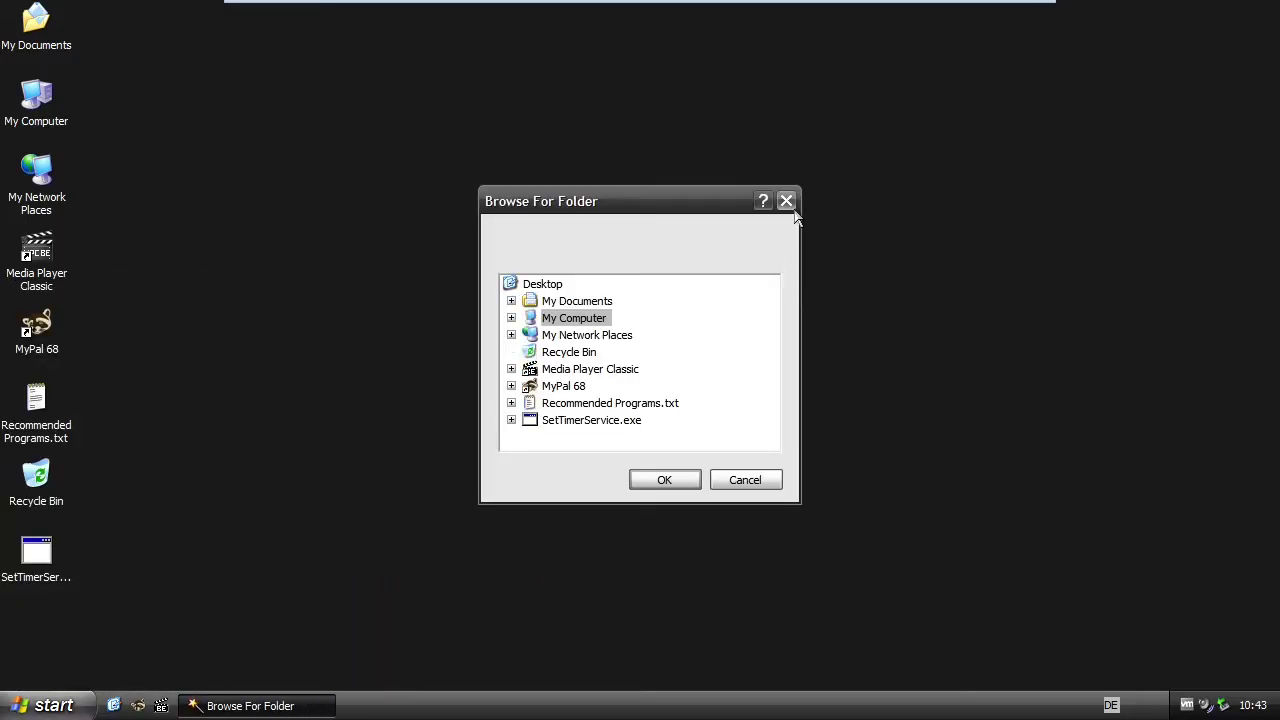
left_click(790, 199)
left_click(14, 702)
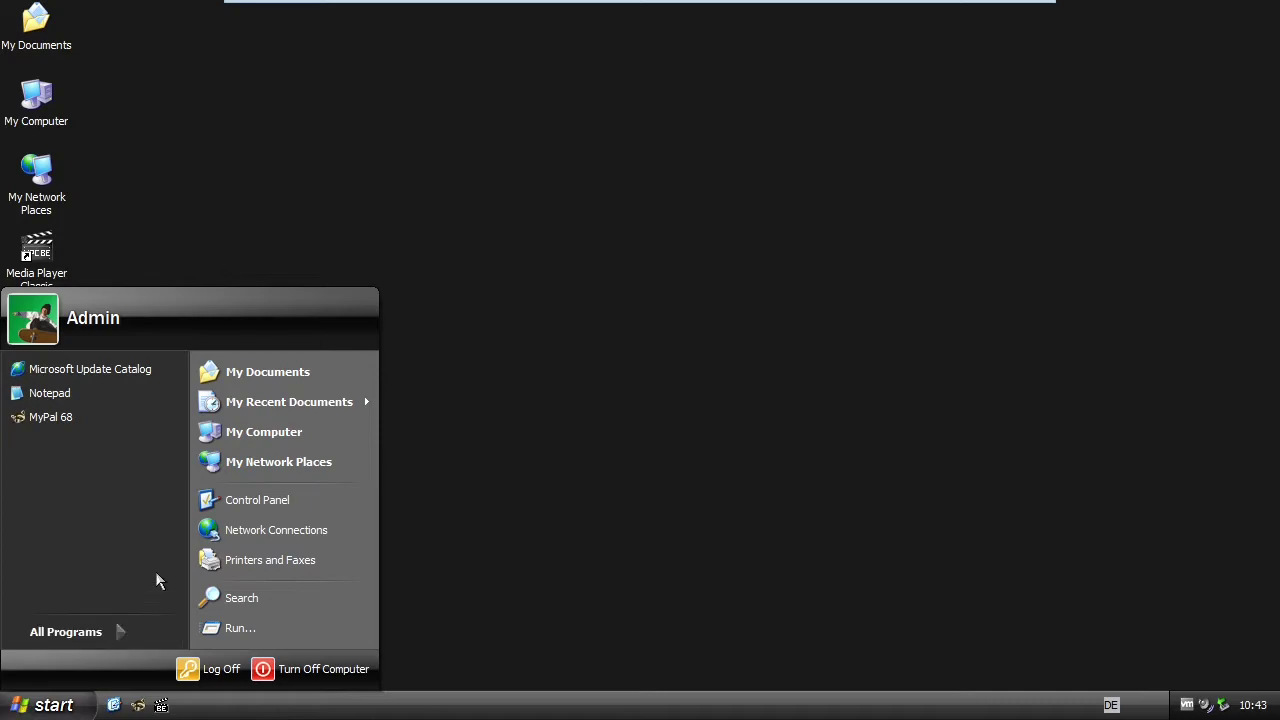
left_click(118, 636)
Browse the XP Codec Pack's ffdshow and LAV filters and other program folders
mouse_move(272, 548)
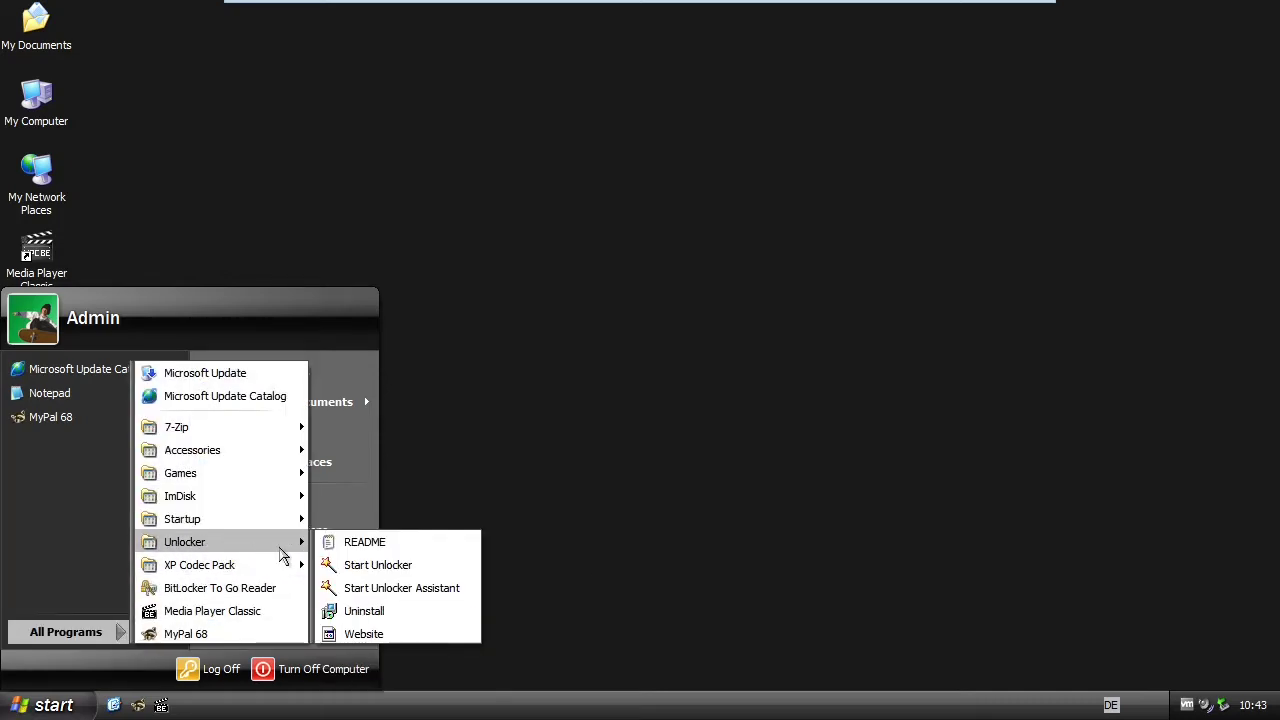
mouse_move(418, 572)
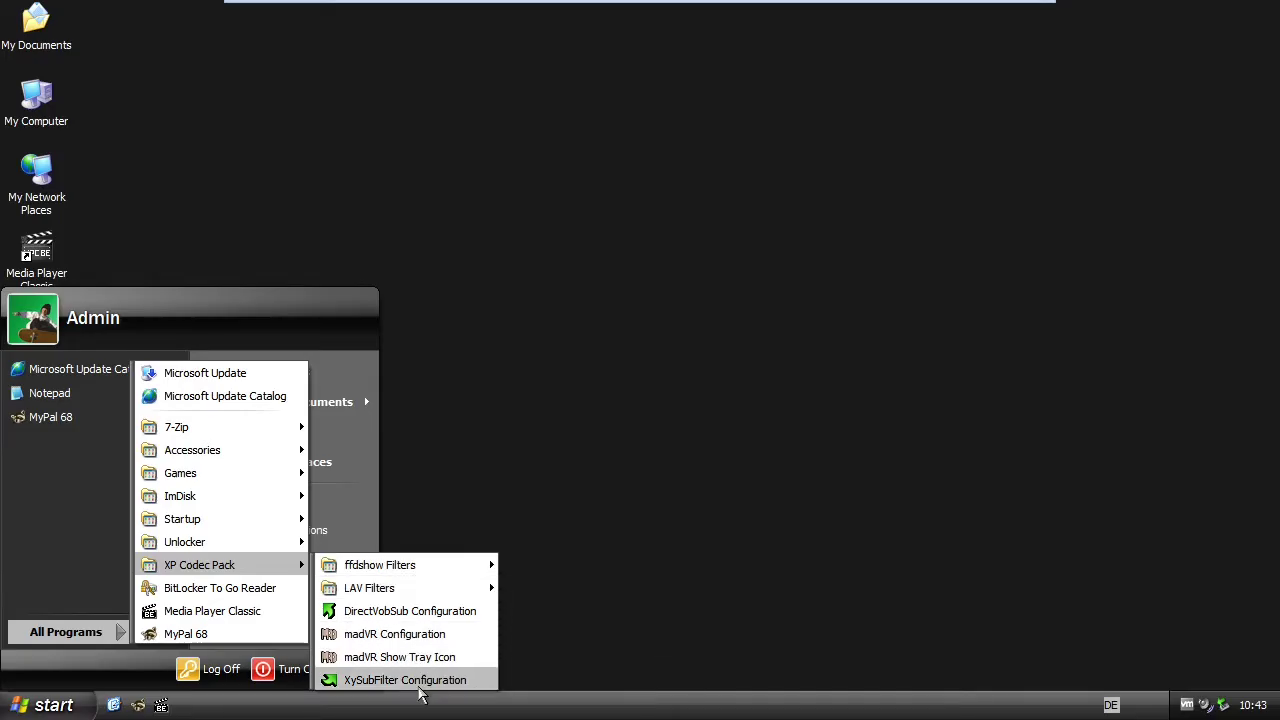
mouse_move(425, 595)
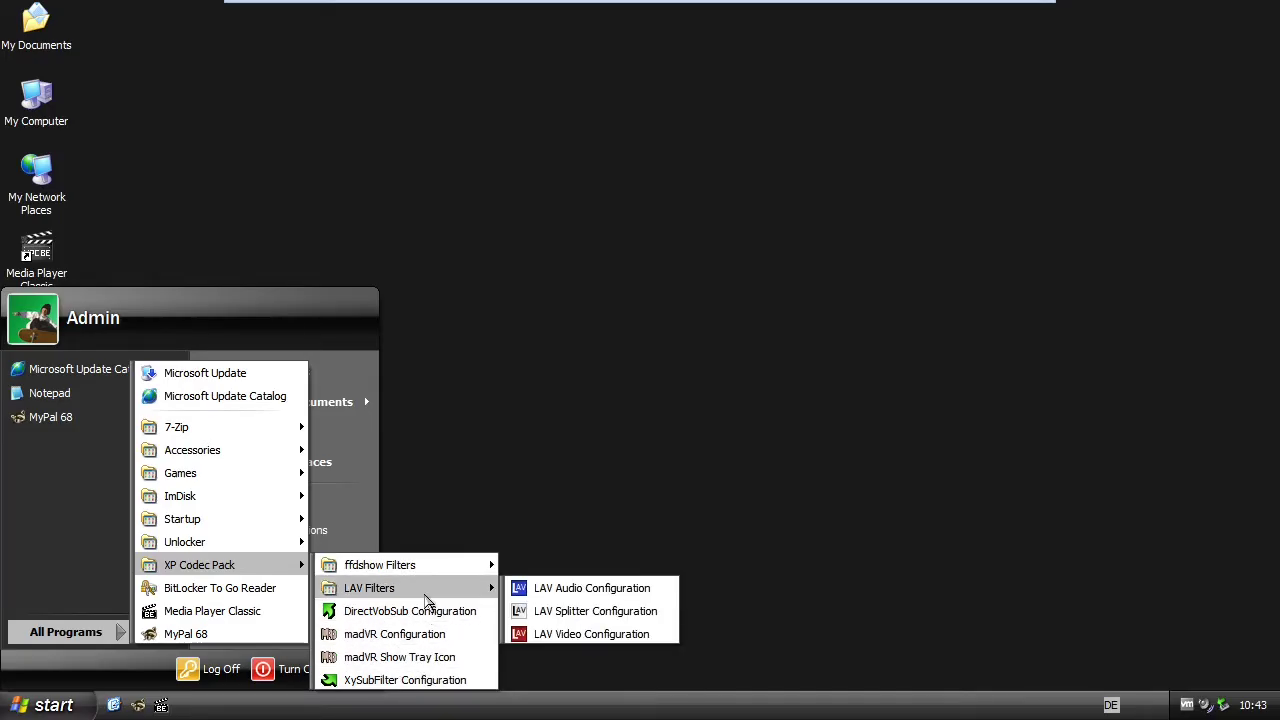
mouse_move(459, 574)
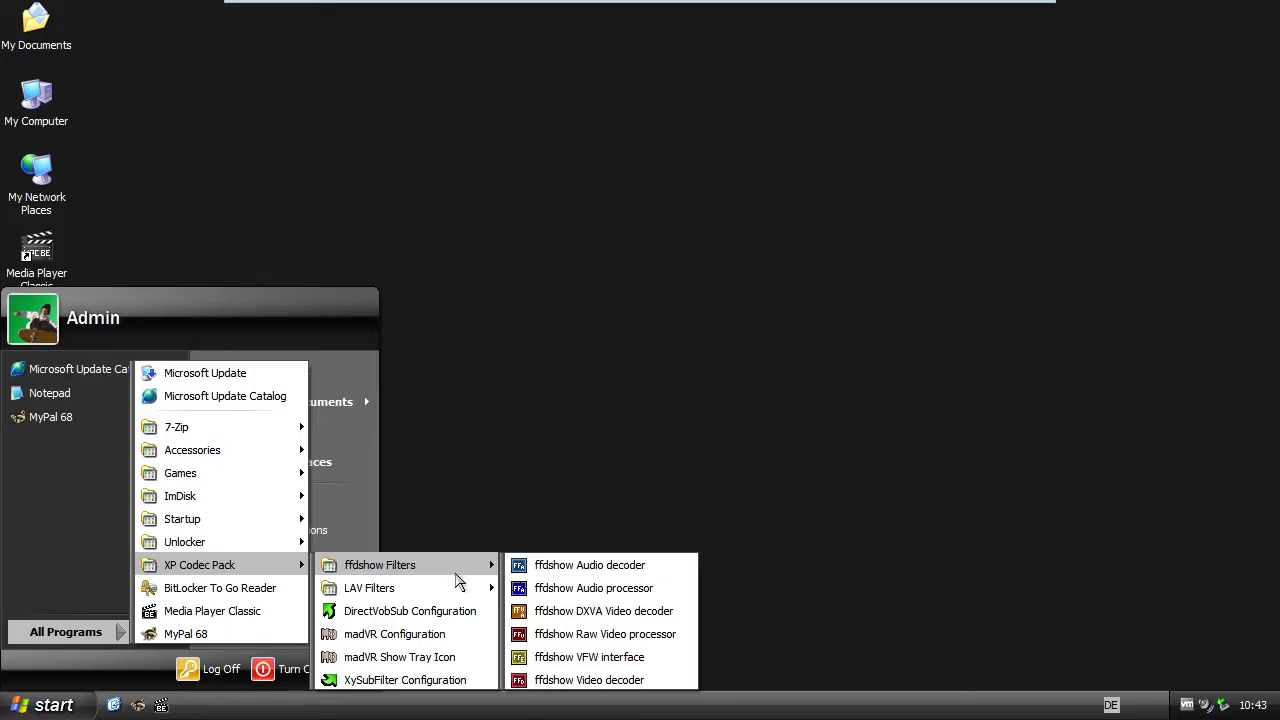
mouse_move(284, 435)
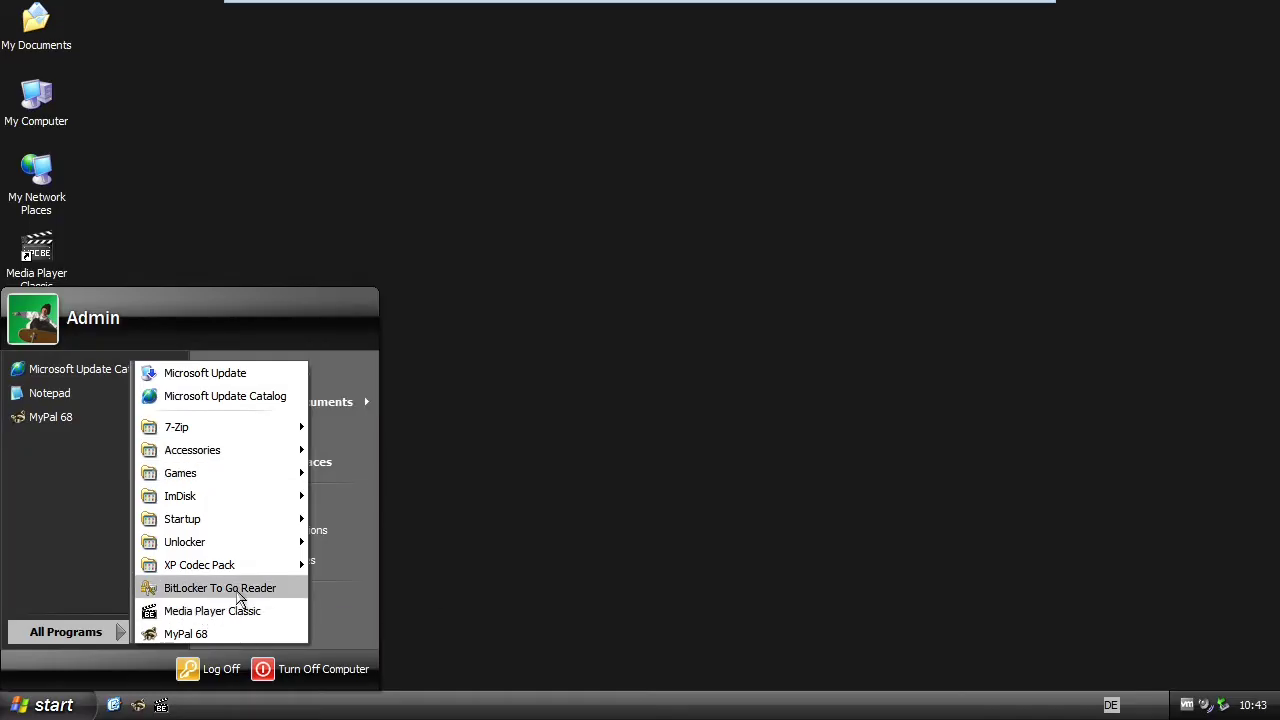
Launch Media Player Classic, then reopen the Start menu to view All Programs
left_click(237, 611)
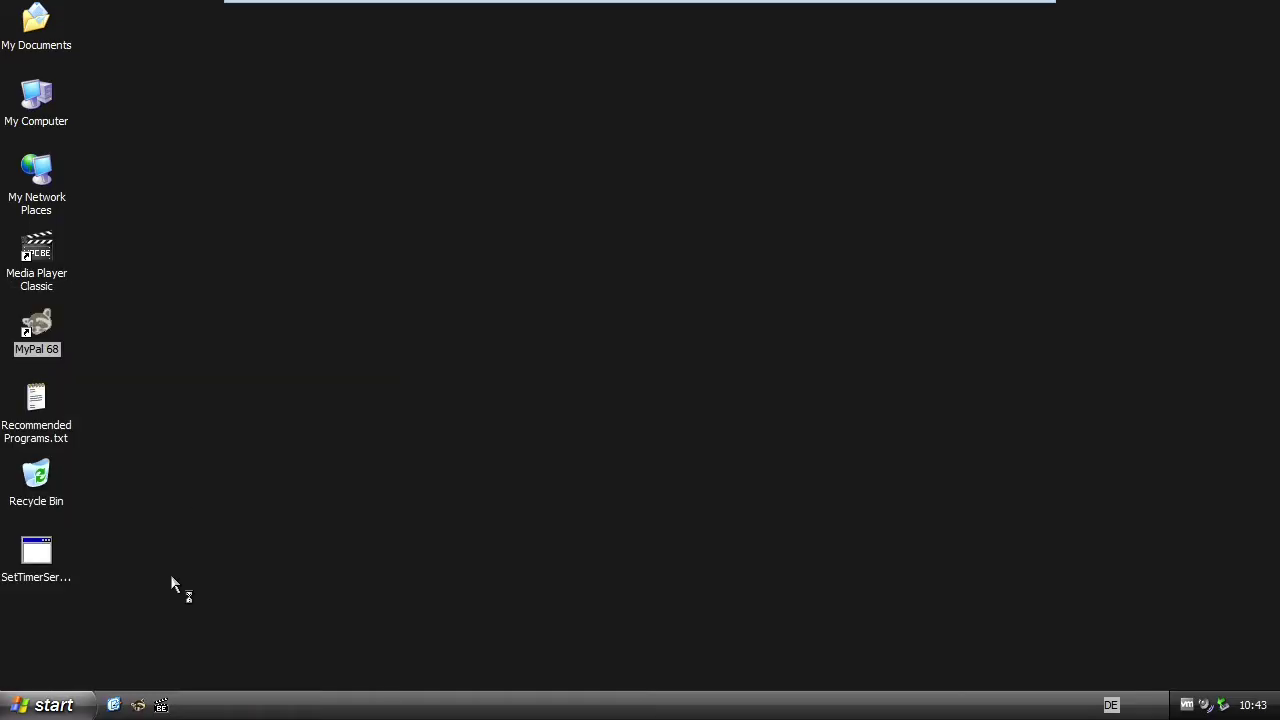
left_click(72, 706)
left_click(106, 634)
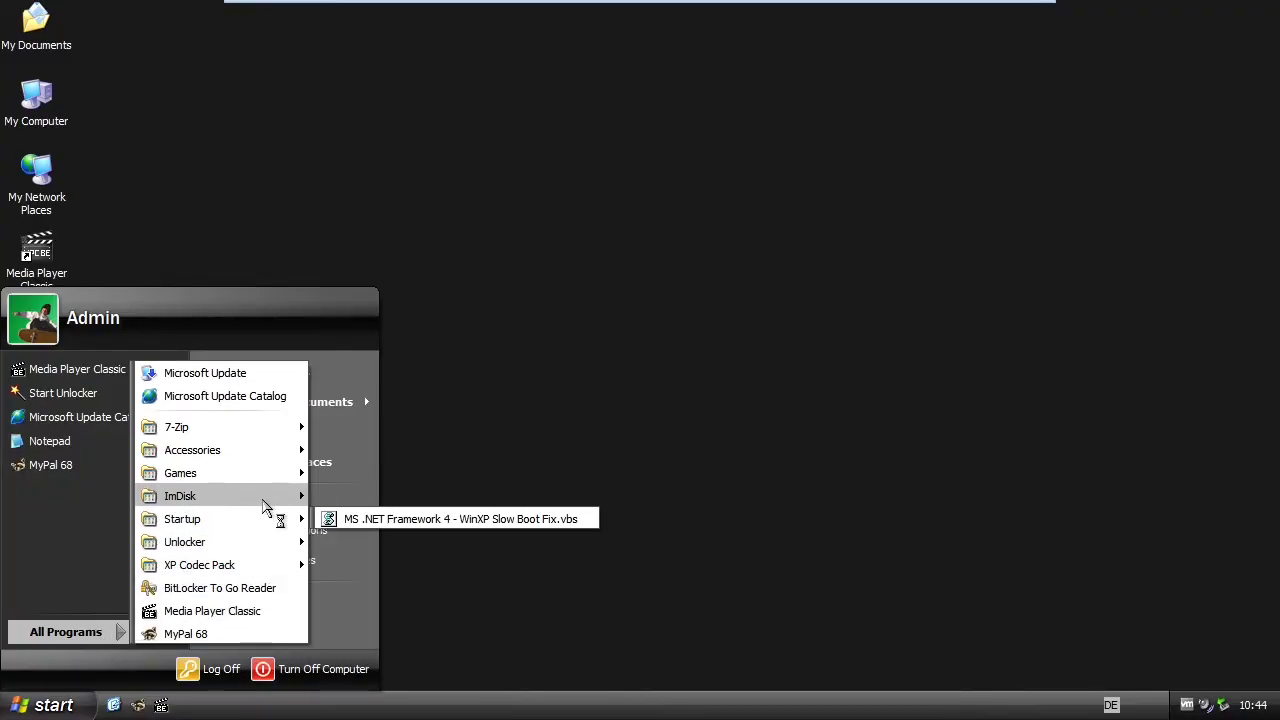
mouse_move(277, 418)
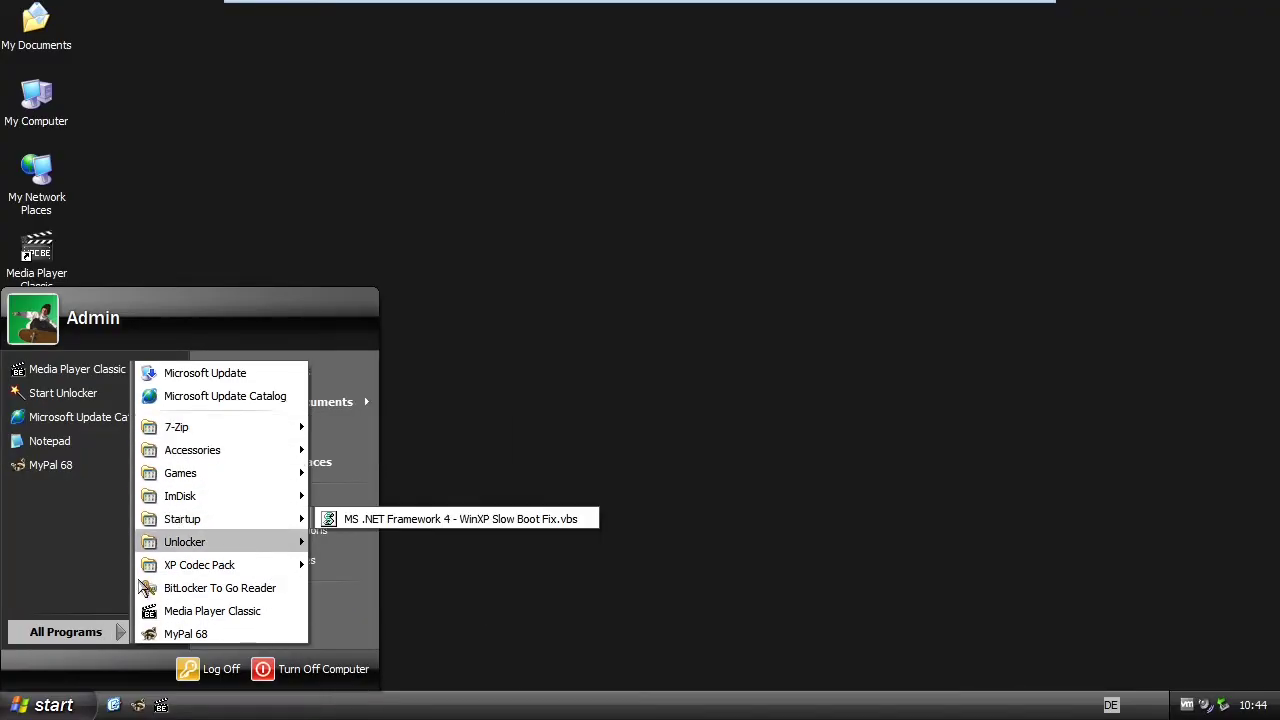
Dismiss the menus so MyPal 68 shows the SetTimerService GitHub page
left_click(52, 703)
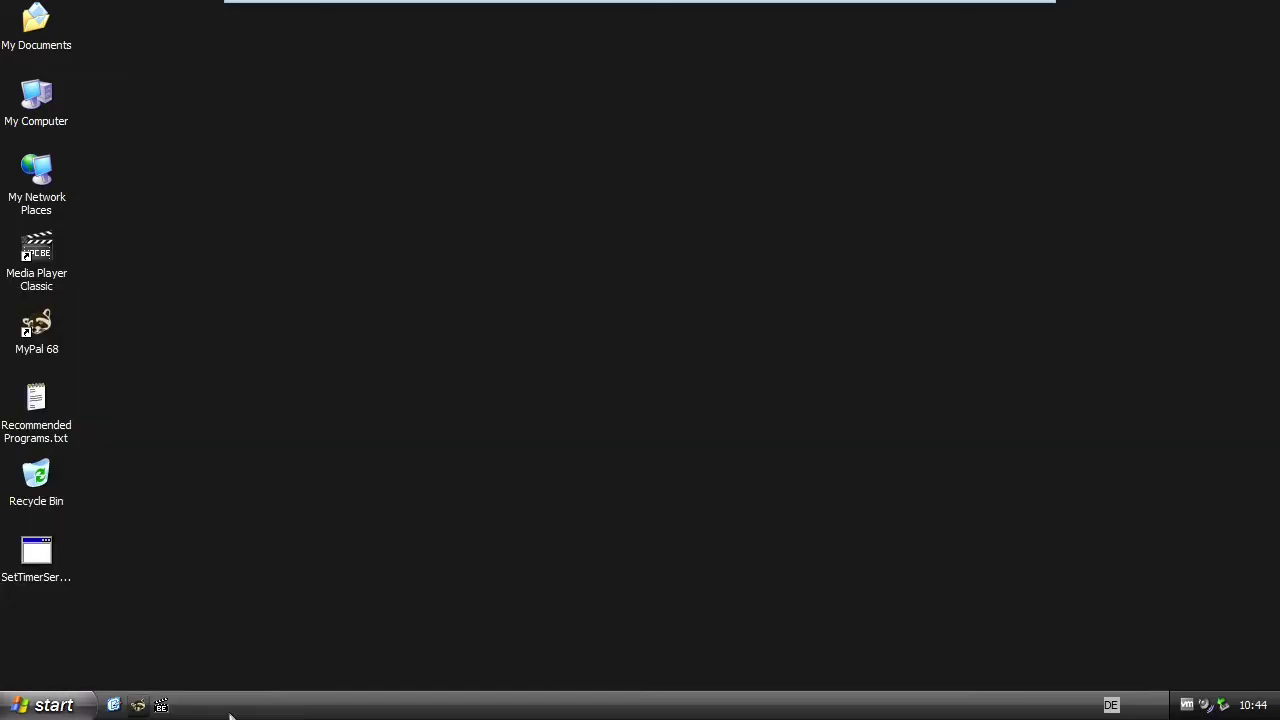
right_click(430, 715)
key("Escape")
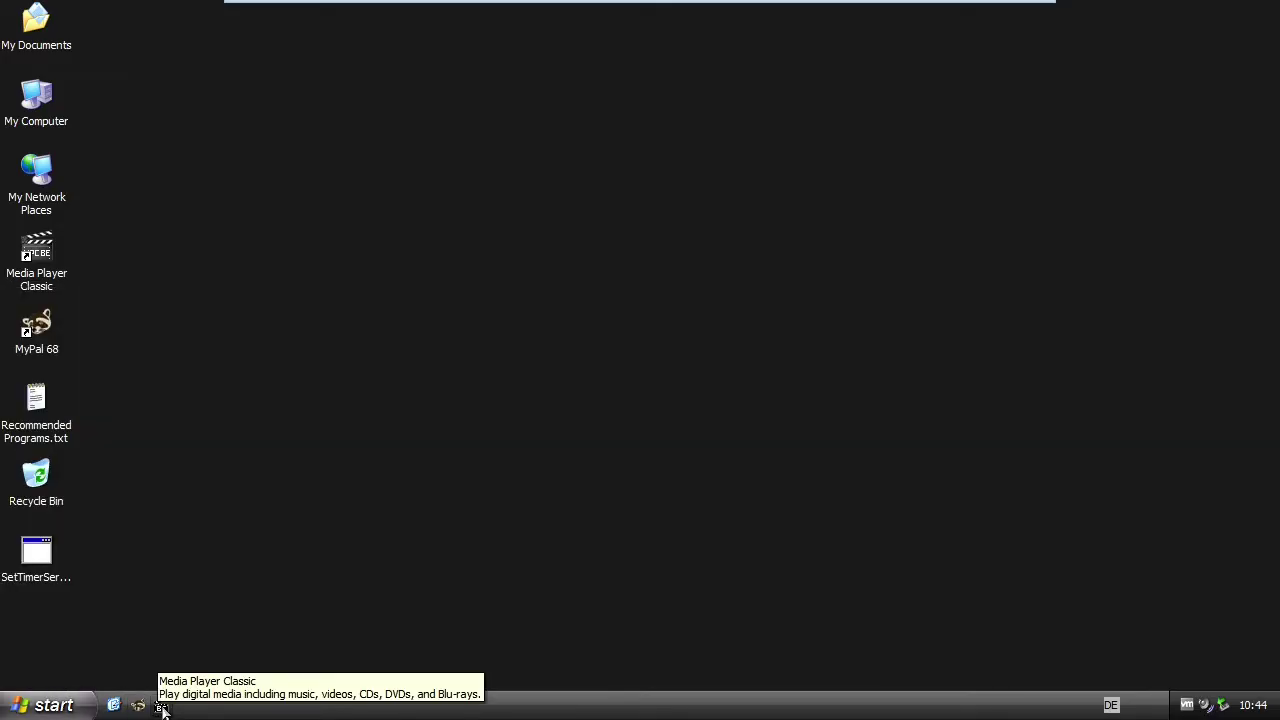
left_click(52, 705)
left_click(52, 705)
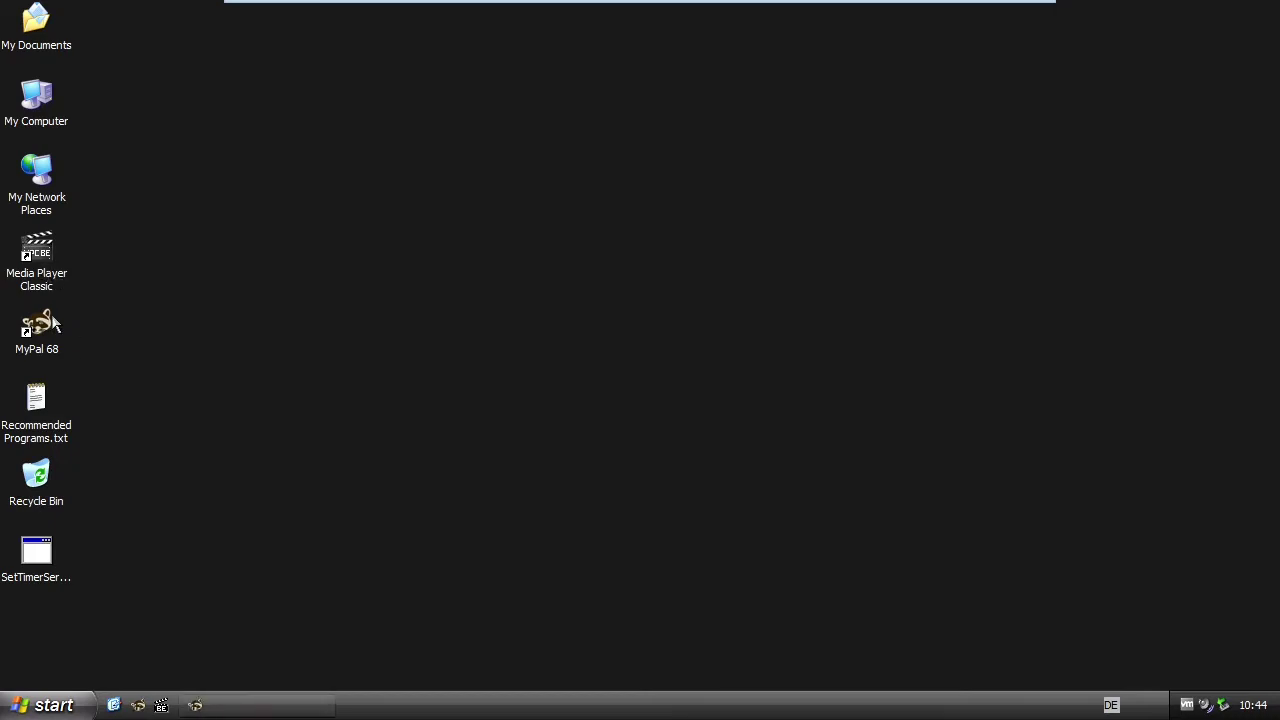
left_click(45, 705)
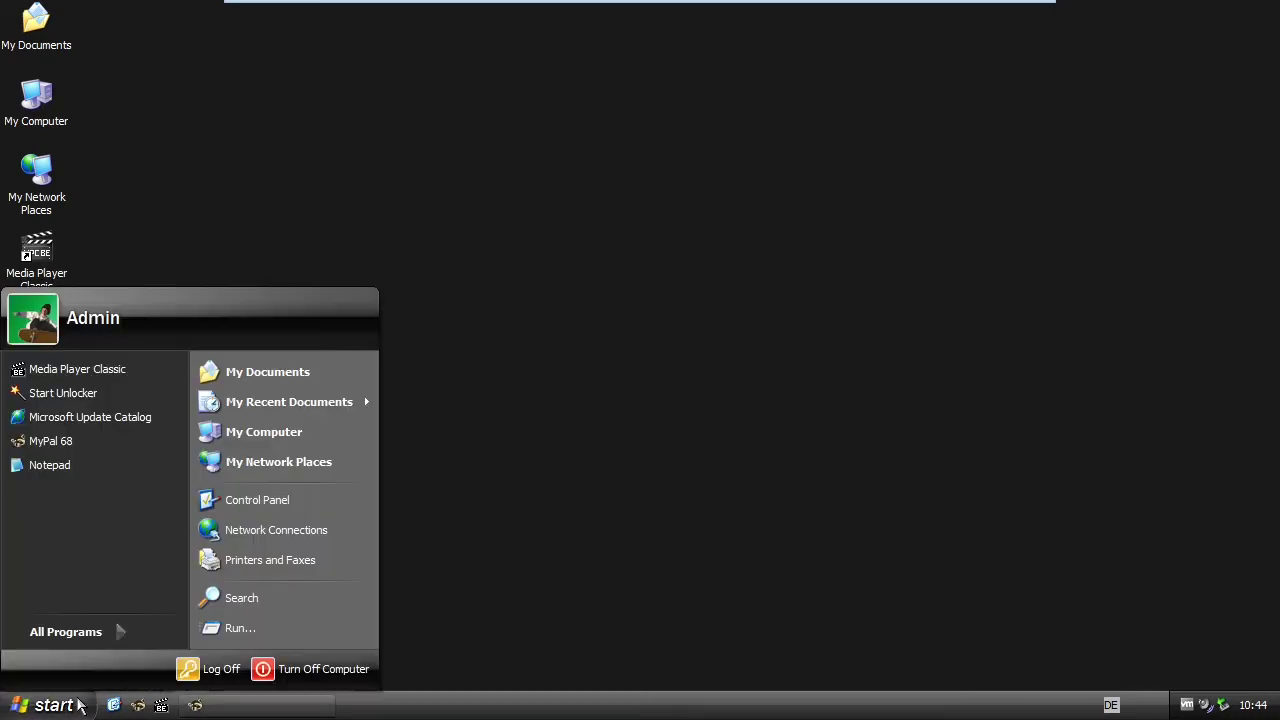
left_click(454, 125)
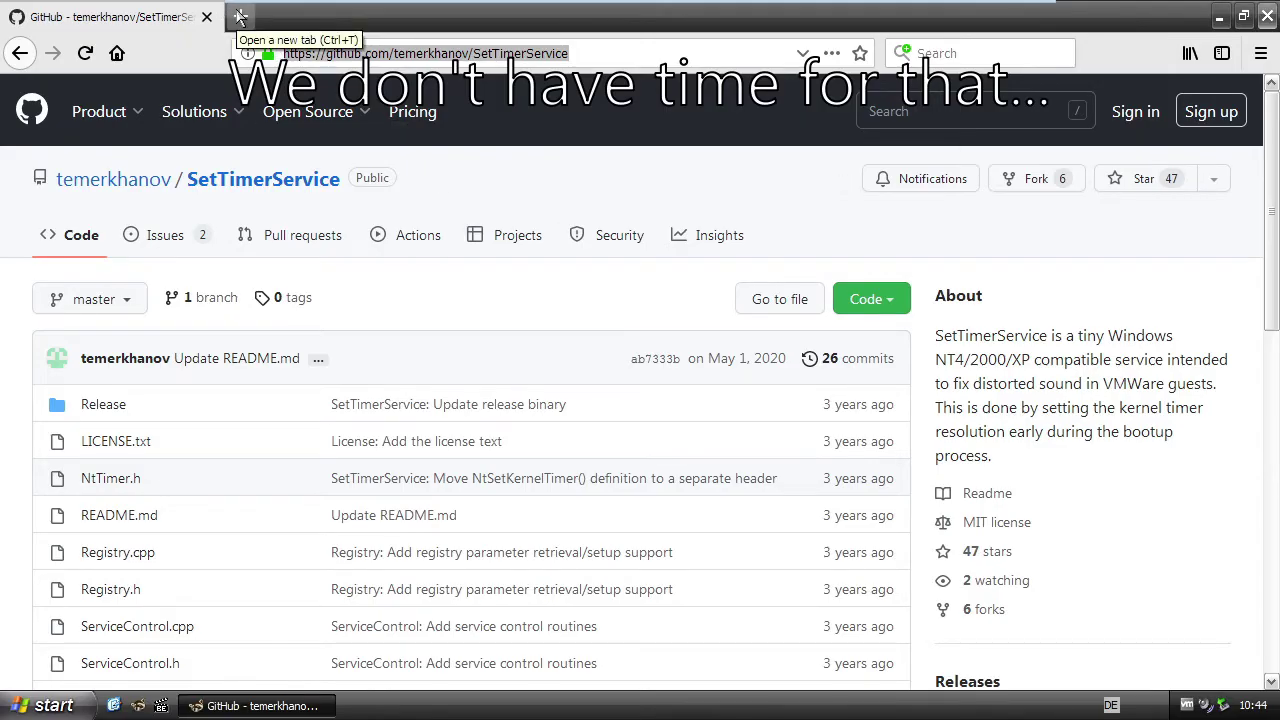
Go to youtube.com in MyPal 68 and reject all optional cookies
left_click(177, 118)
key("ctrl+l")
type("youtube.om")
key("Return")
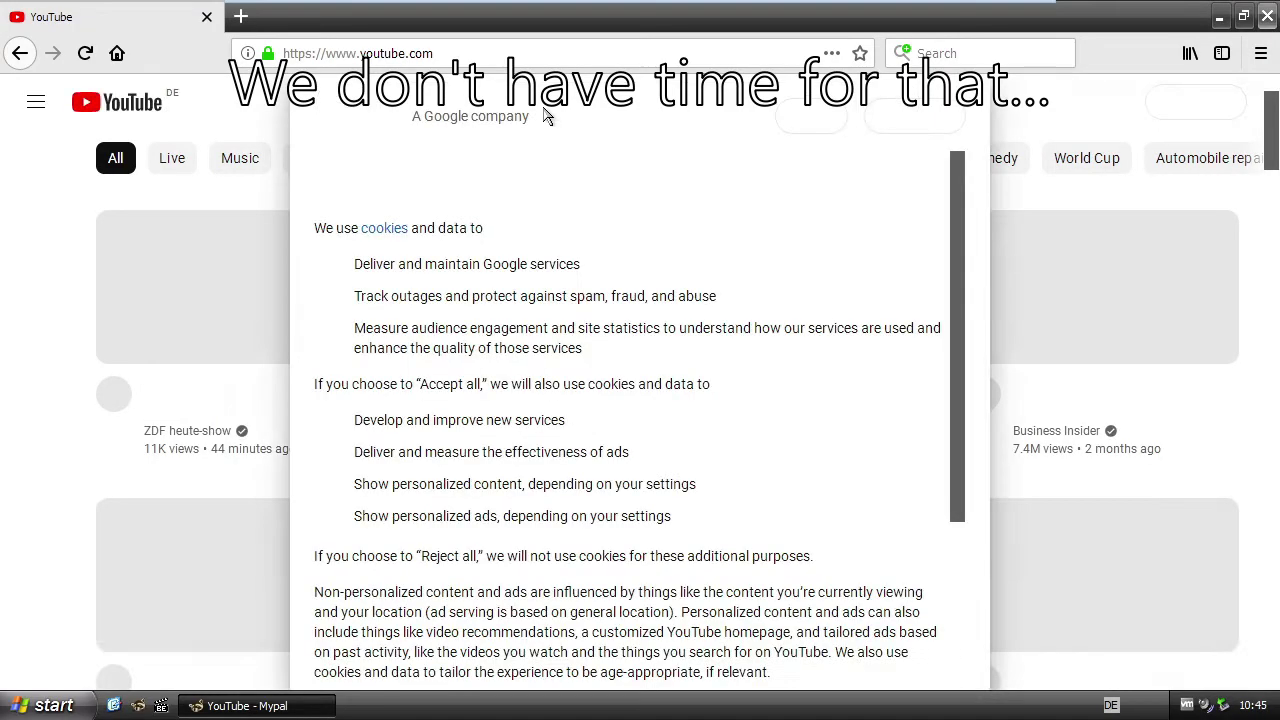
scroll(952, 338, "down", 5)
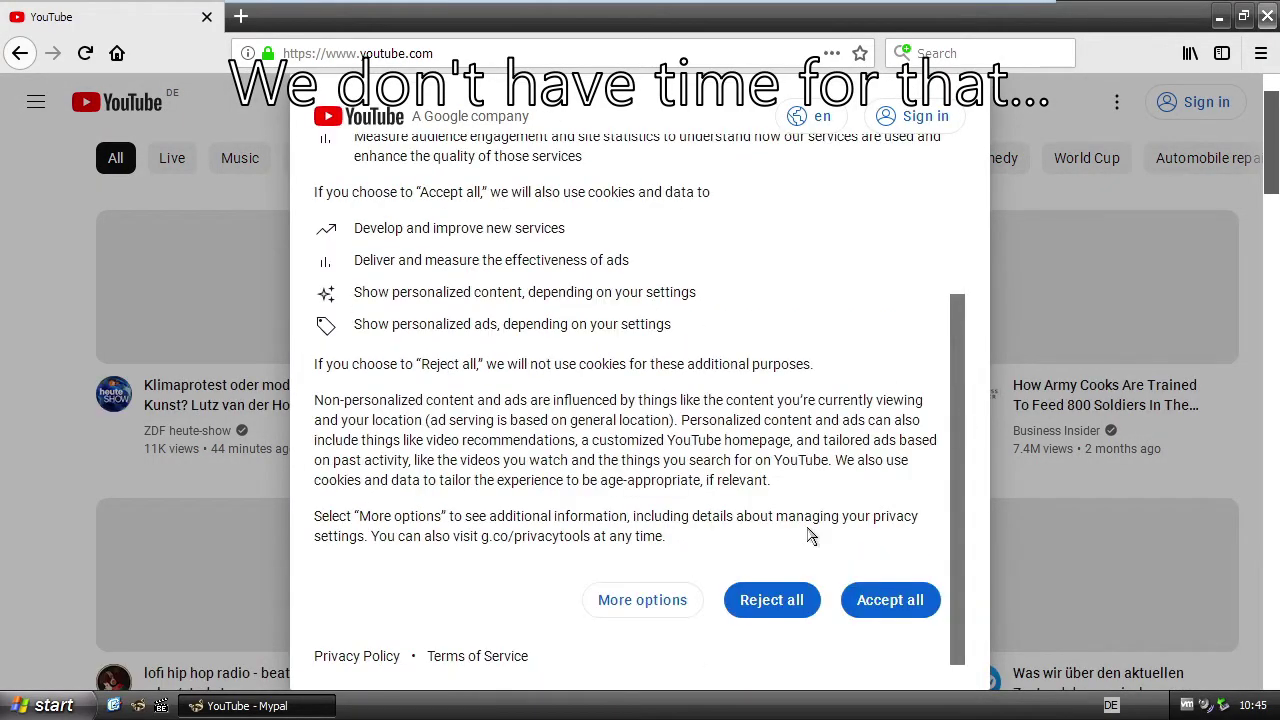
left_click(763, 604)
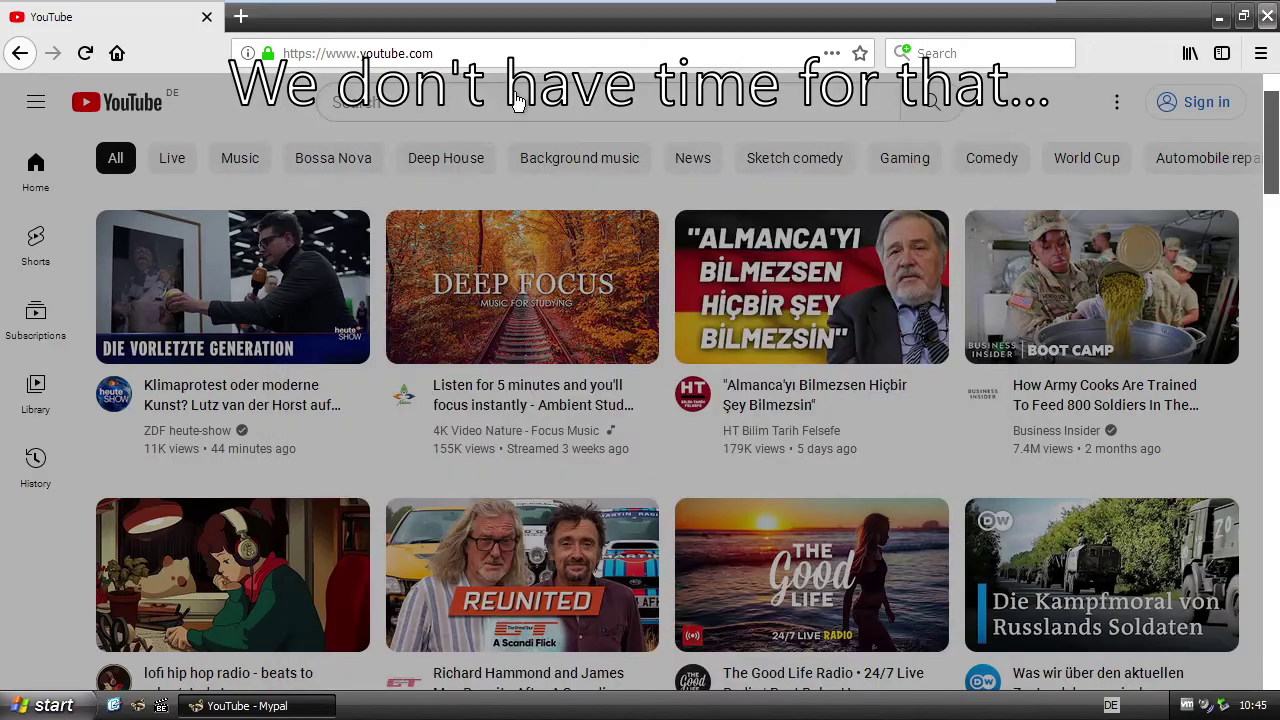
Search for the reviewer's channel, play the Vista Delta Beta 1 review from 3:02, then close the browser
type("lucien-rowan")
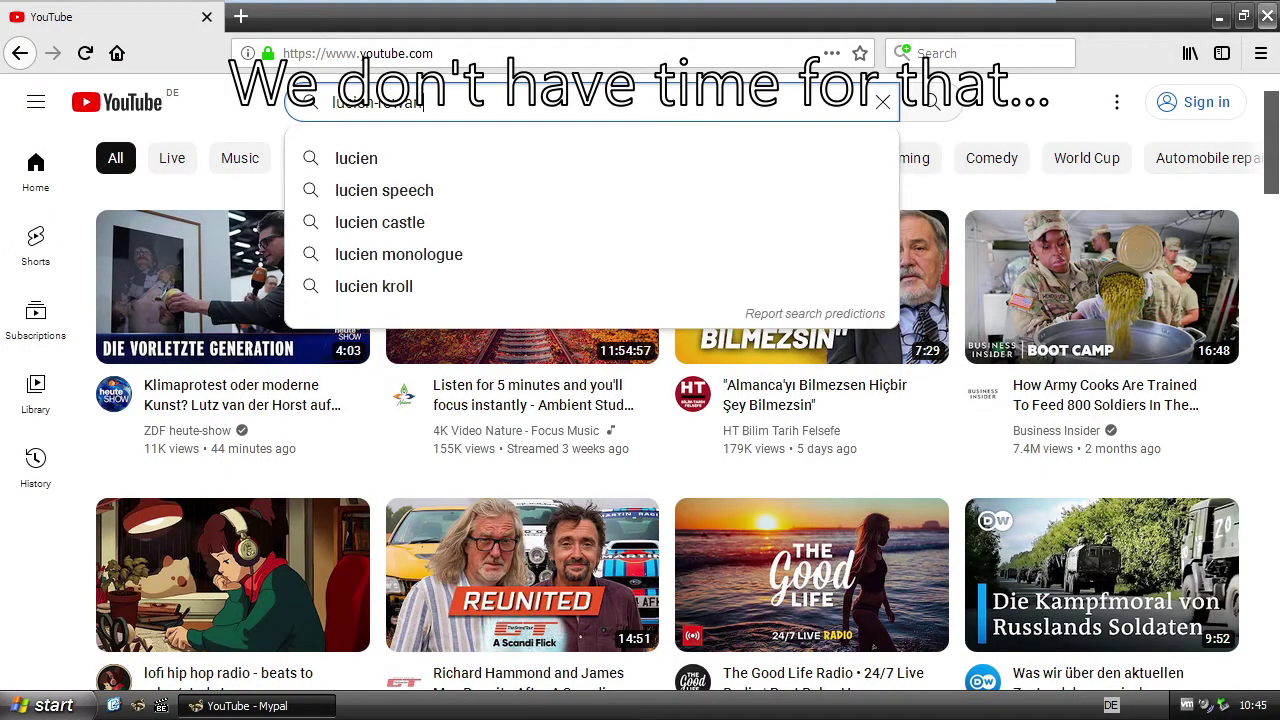
key("Return")
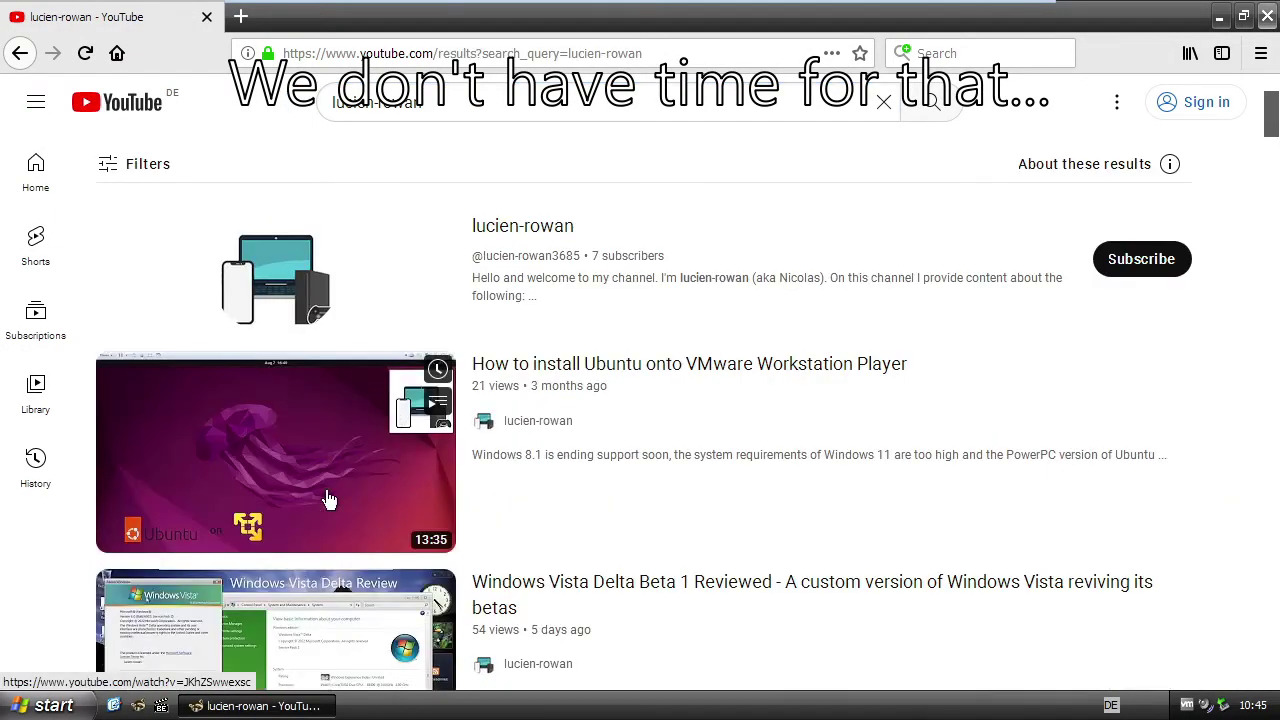
left_click(337, 523)
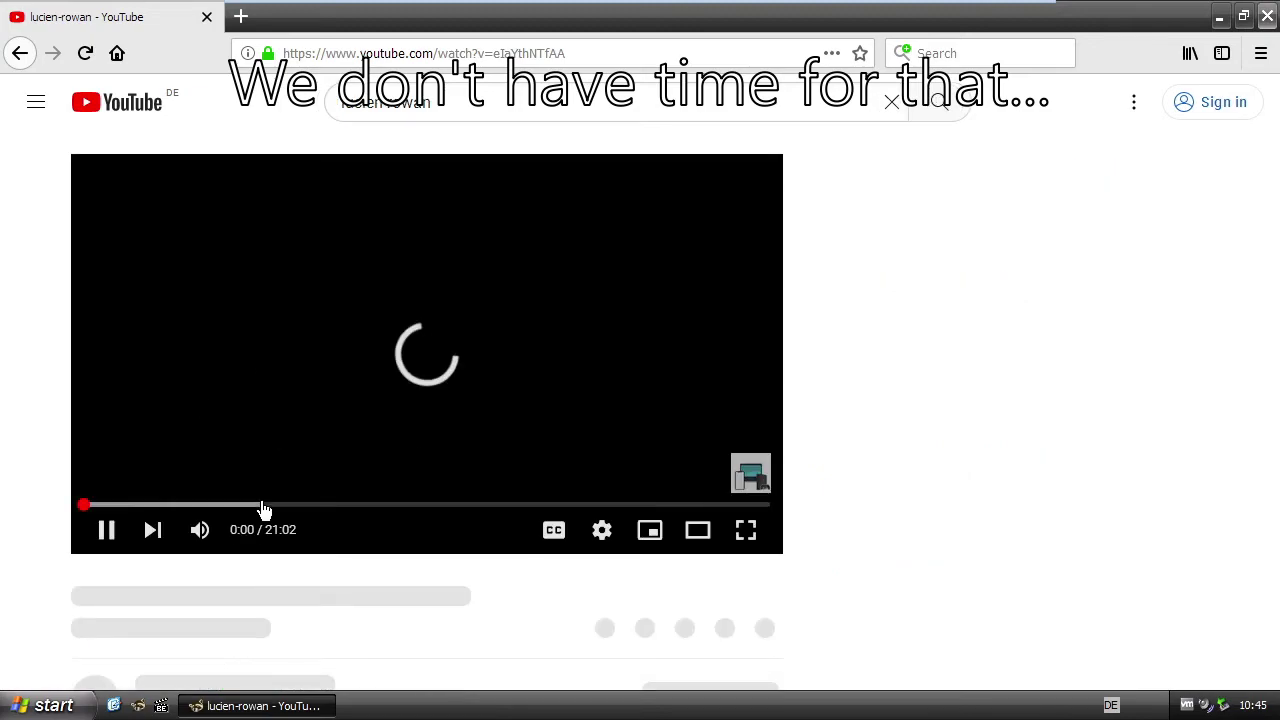
left_click_drag(191, 509, 176, 509)
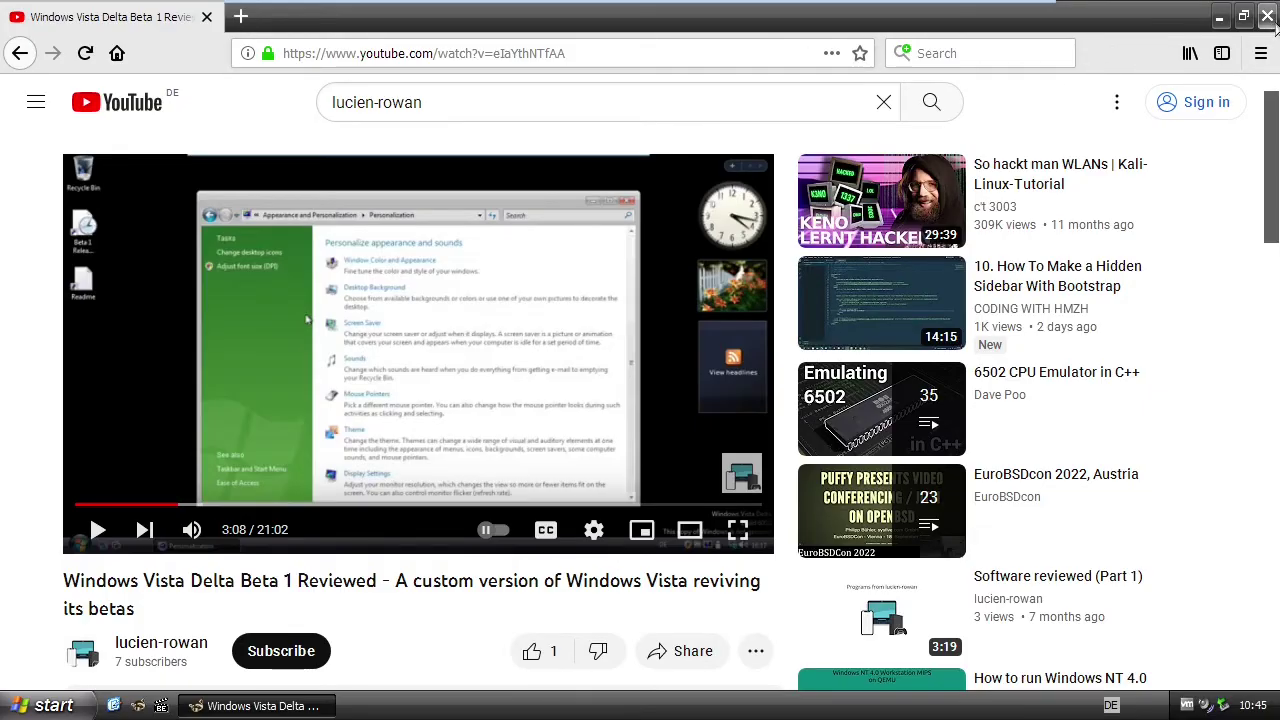
left_click(1267, 16)
From My Computer, open My Documents and look into My Music, My Pictures and My Videos
double_click(40, 105)
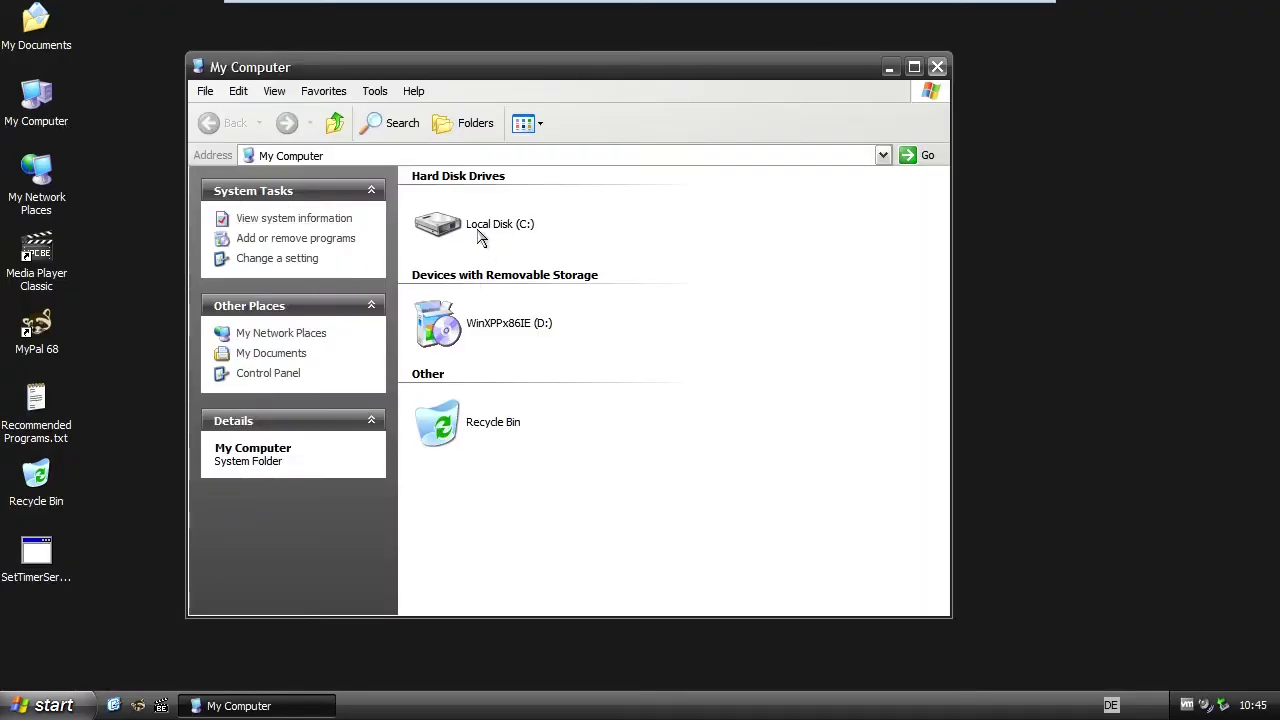
left_click(271, 353)
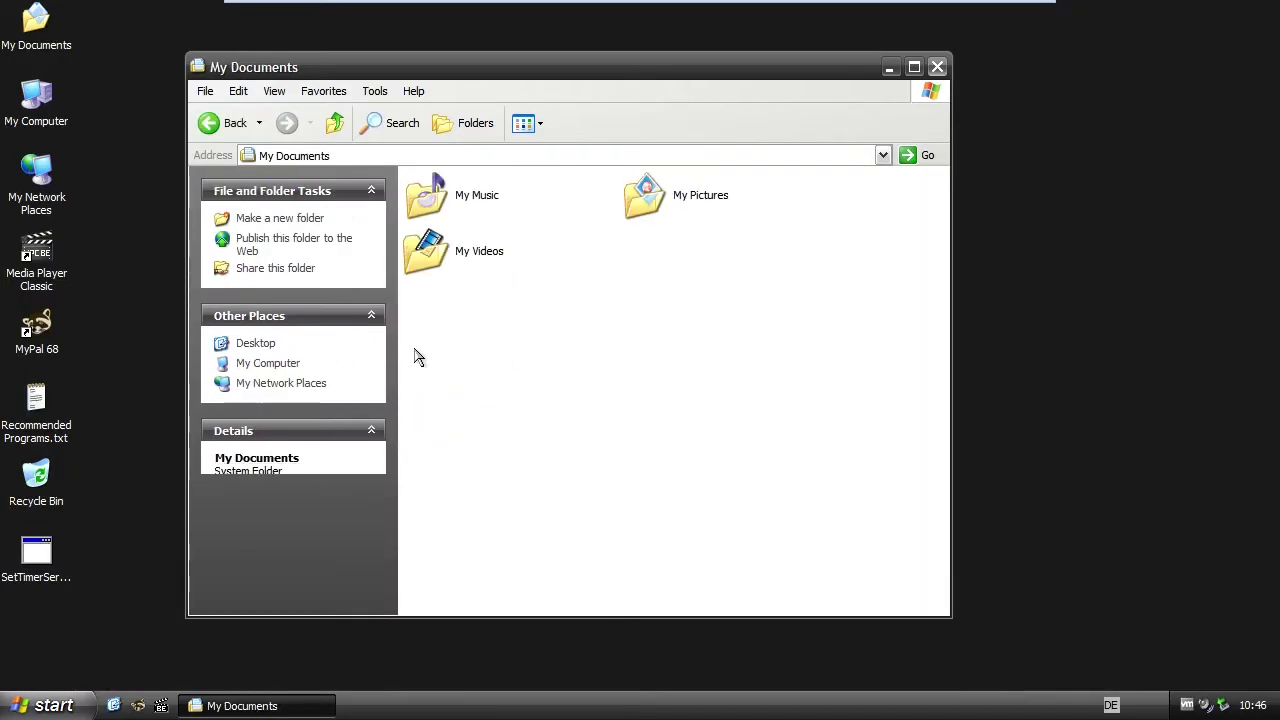
double_click(478, 206)
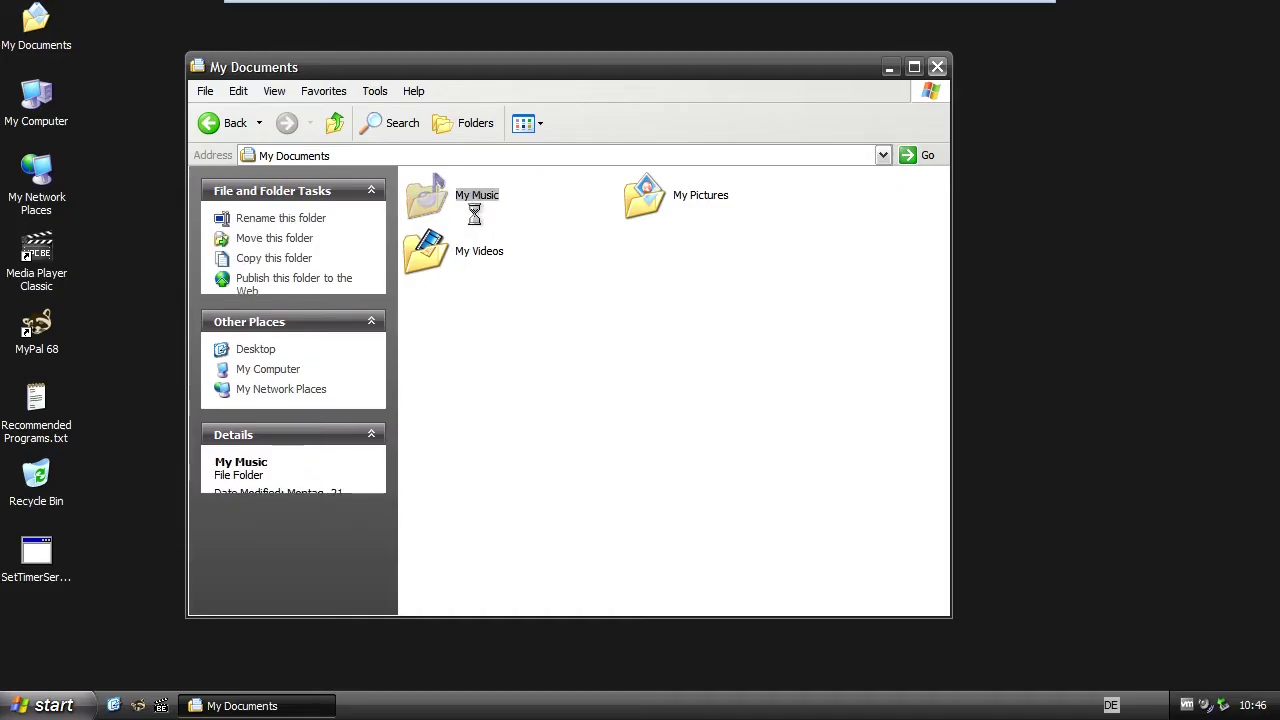
left_click(240, 128)
double_click(663, 196)
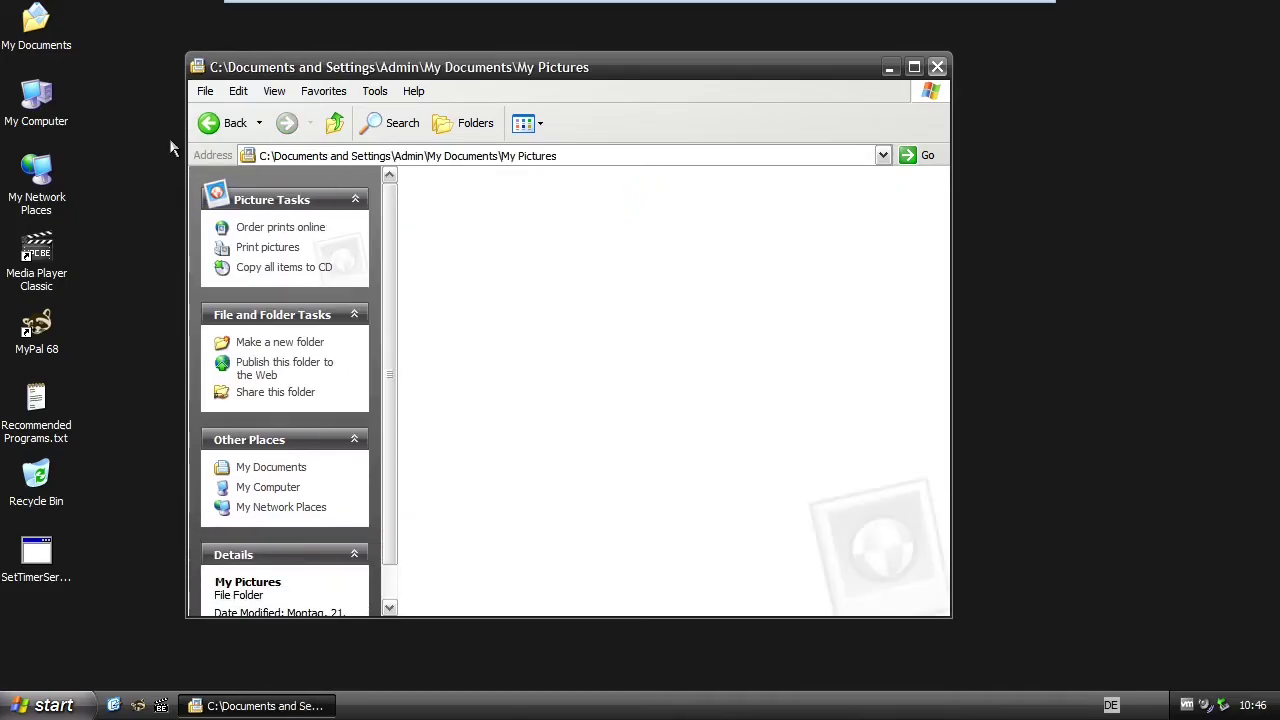
left_click(232, 123)
double_click(452, 252)
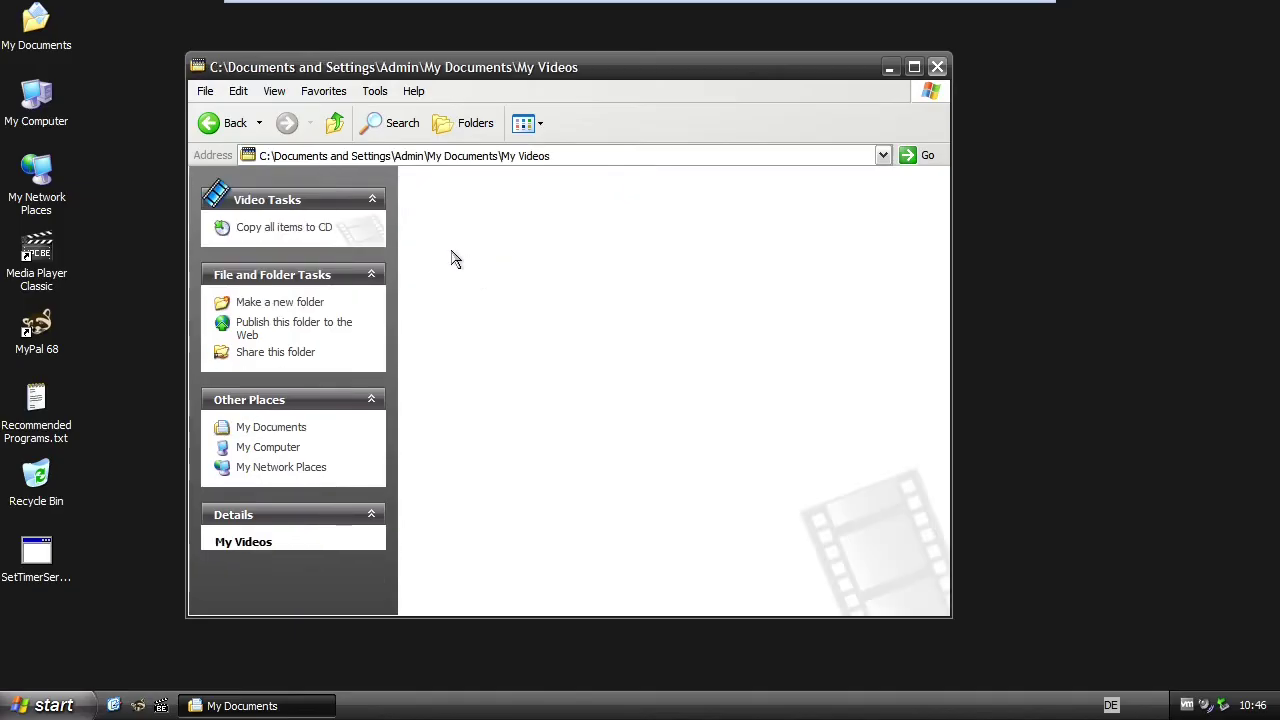
left_click(232, 123)
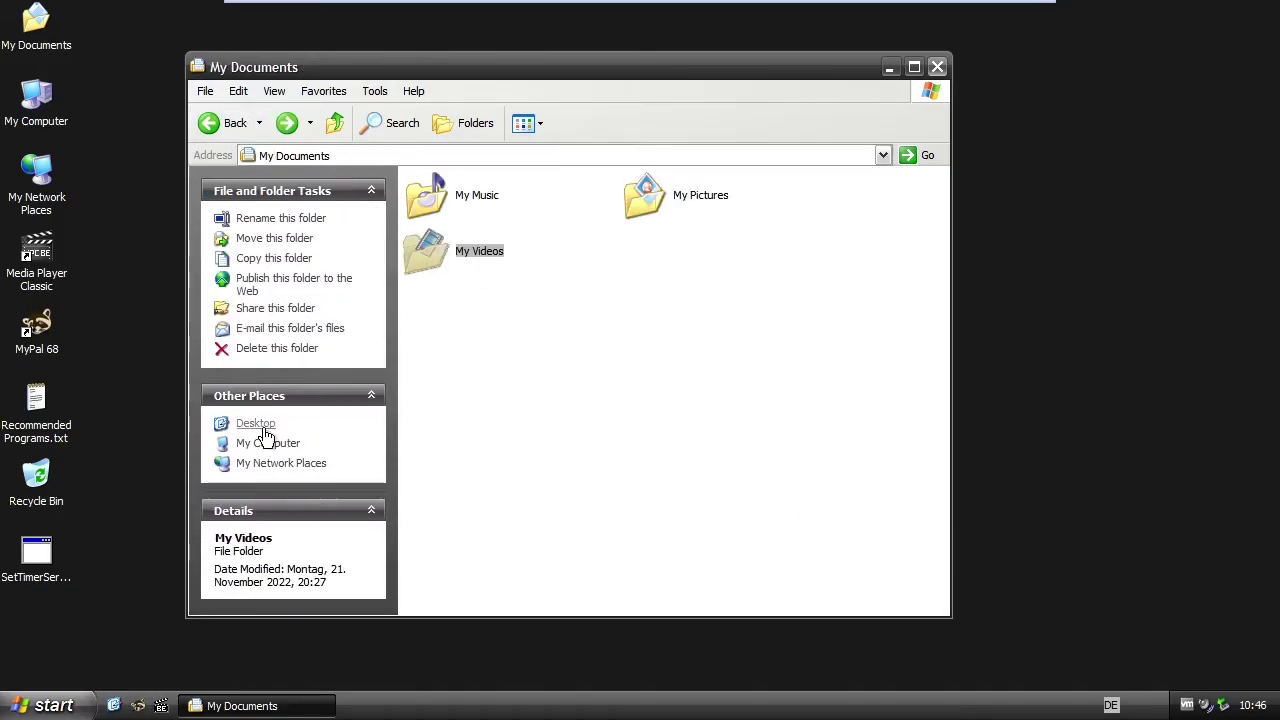
Browse Local Disk C: into the WINDOWS and Media folders, then return to WINDOWS
left_click(267, 443)
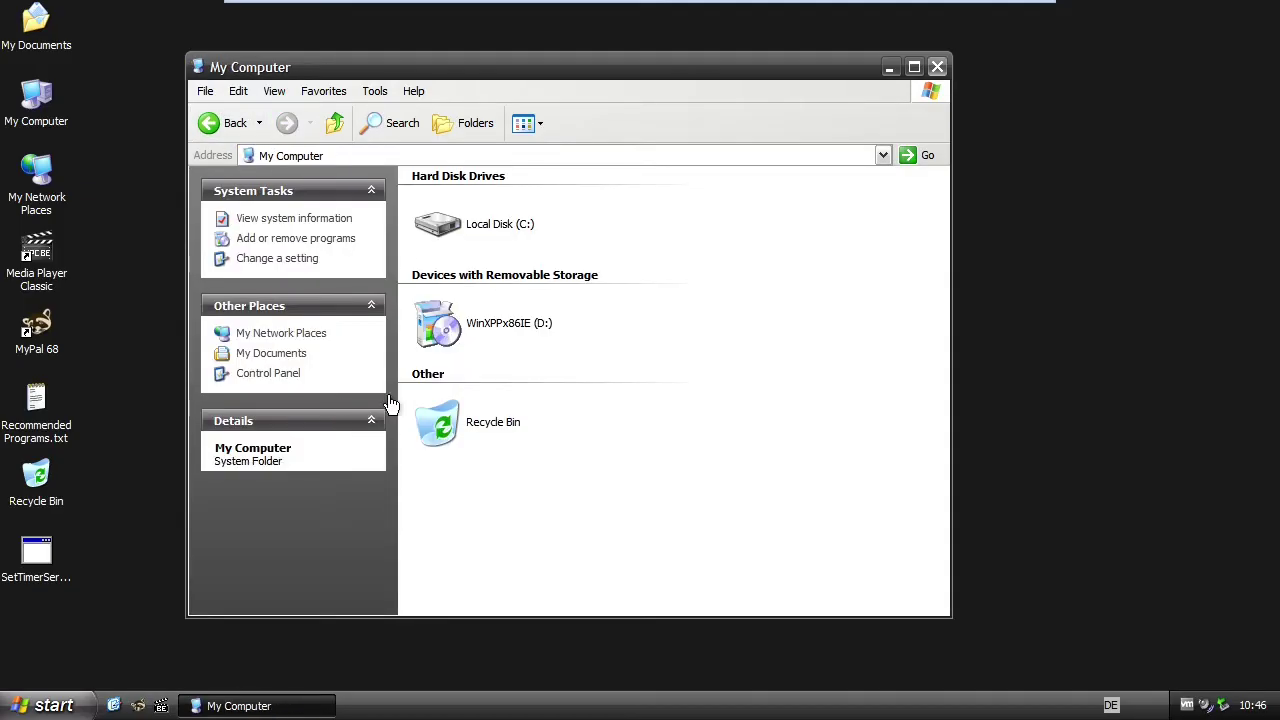
double_click(493, 230)
double_click(468, 252)
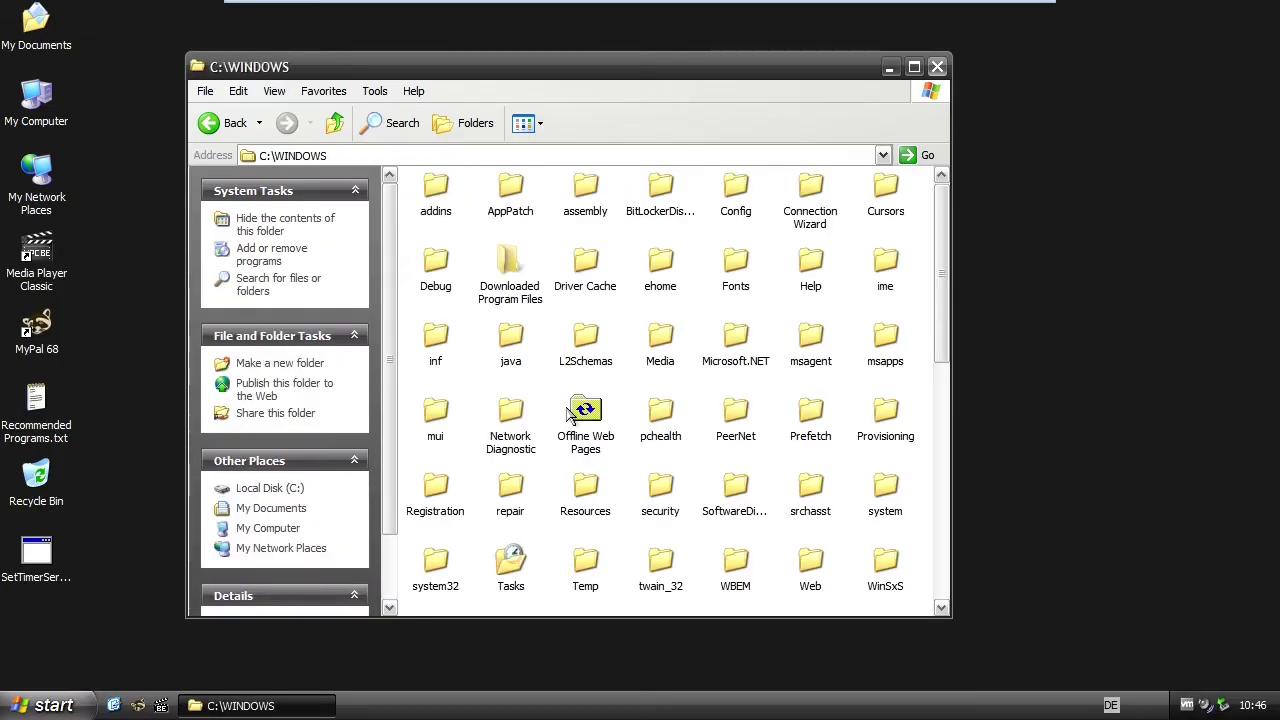
scroll(540, 333, "down", 5)
scroll(540, 333, "up", 5)
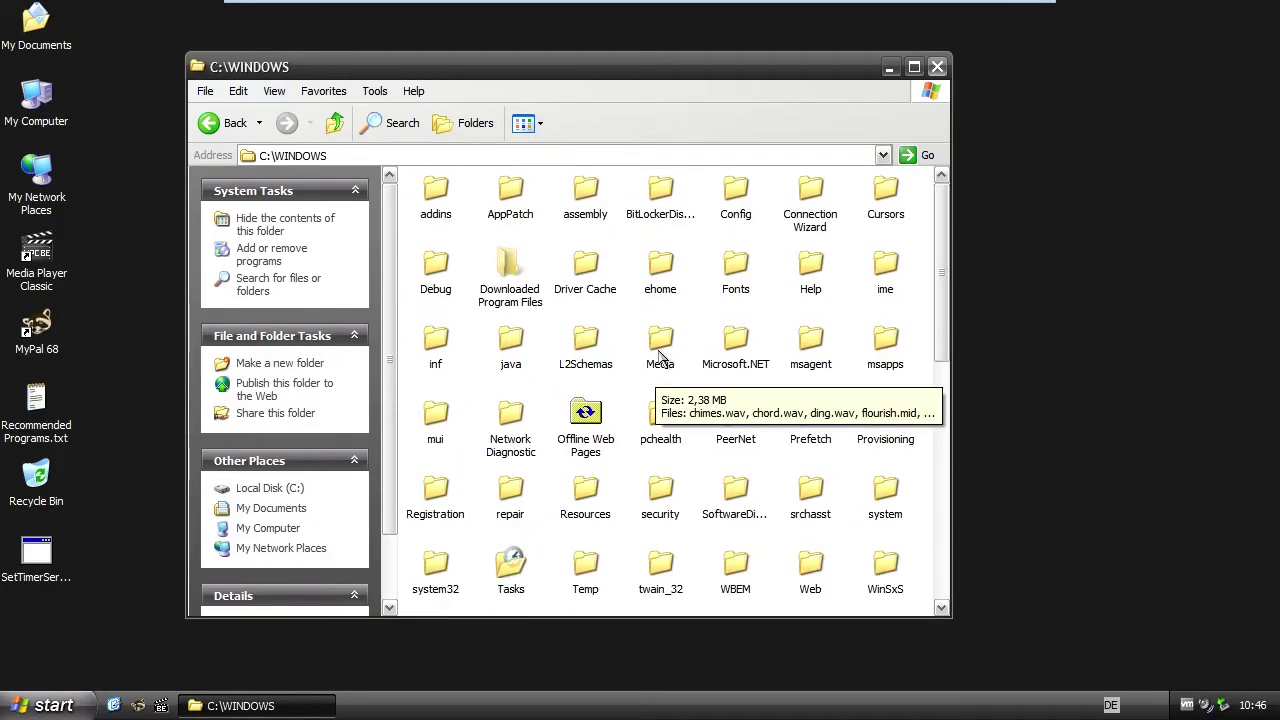
double_click(660, 345)
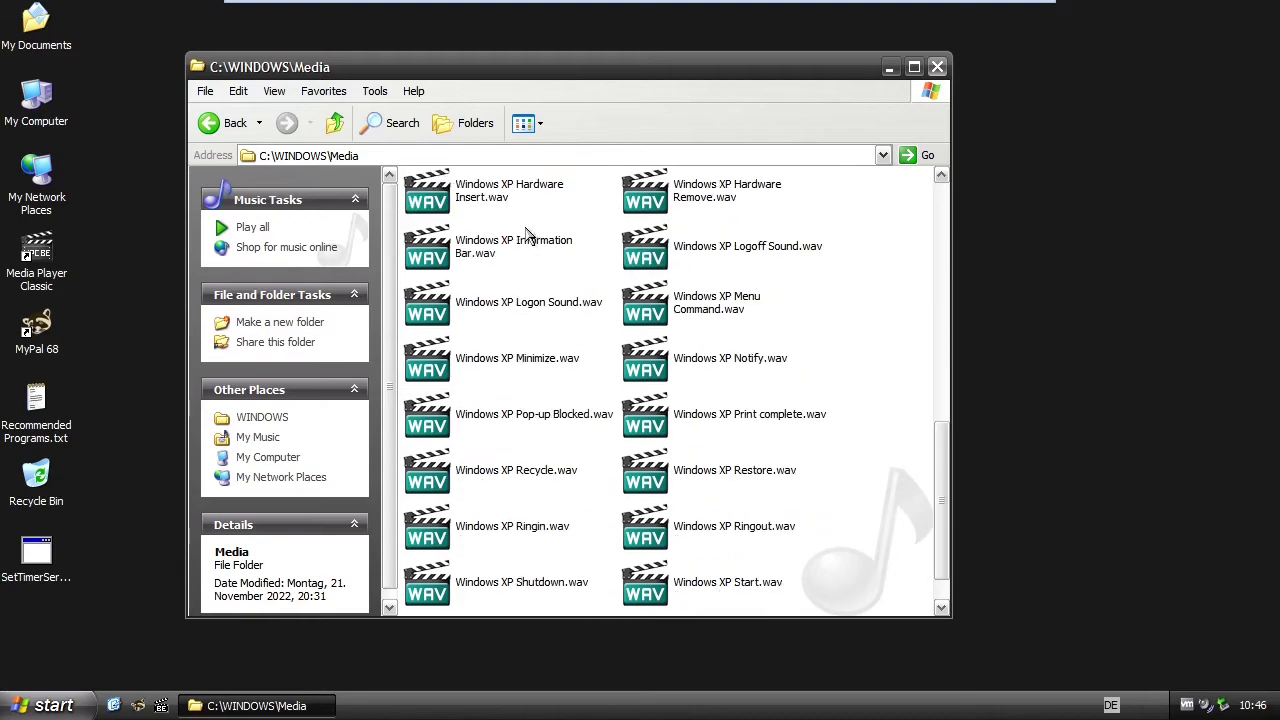
scroll(528, 233, "up", 2)
scroll(570, 260, "down", 3)
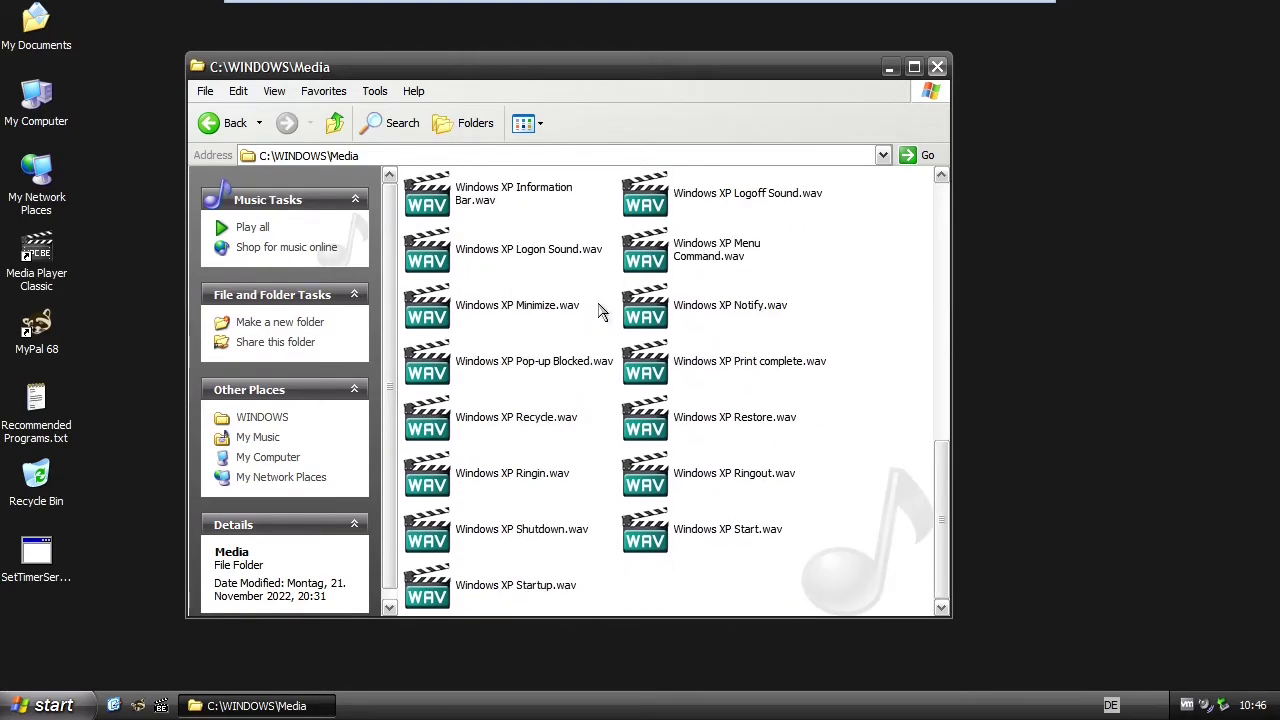
scroll(600, 480, "up", 13)
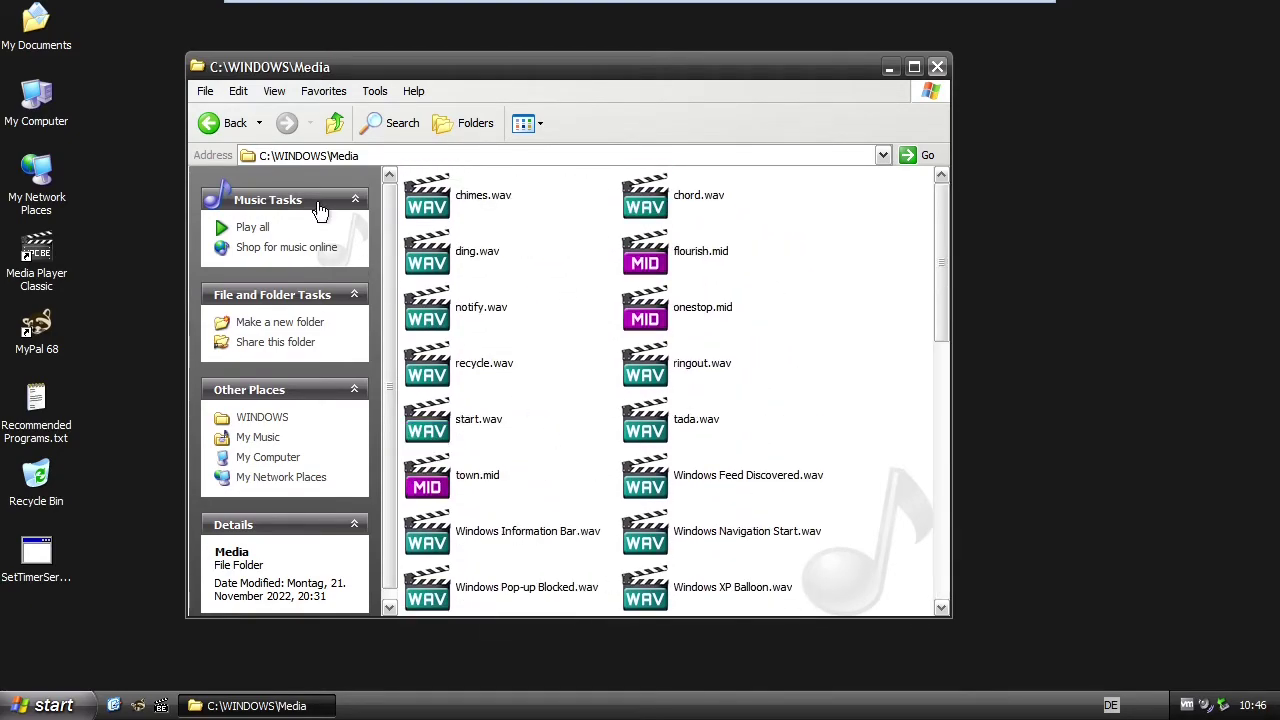
left_click(222, 123)
Preview bliss.jpg in the Web Wallpaper folder, then open the Web printers folder
key("alt+Left")
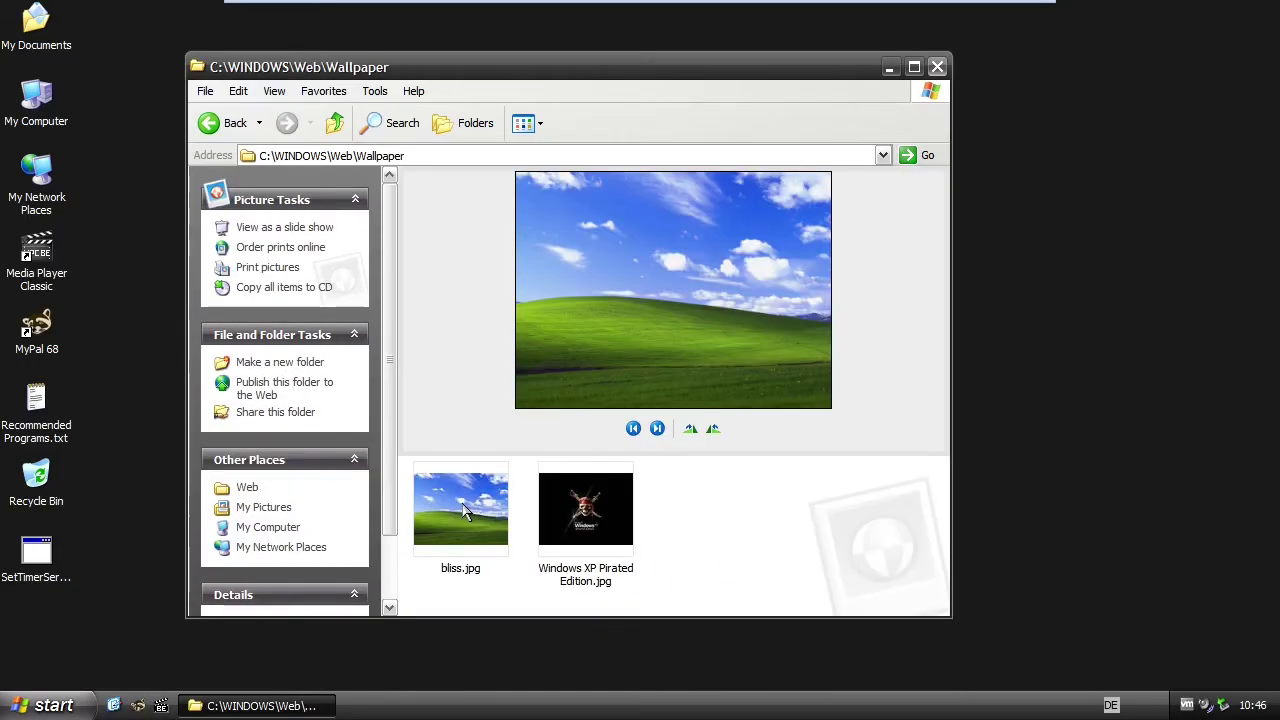
left_click(463, 511)
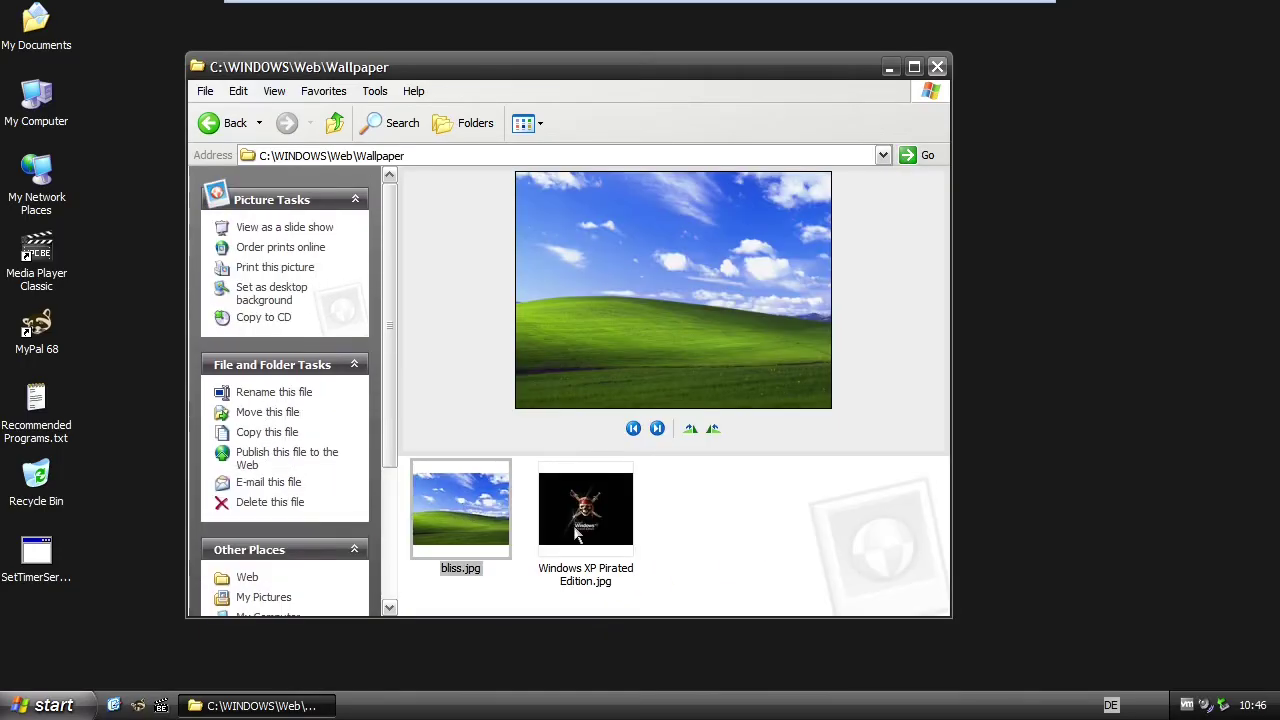
left_click(223, 124)
left_click(433, 193)
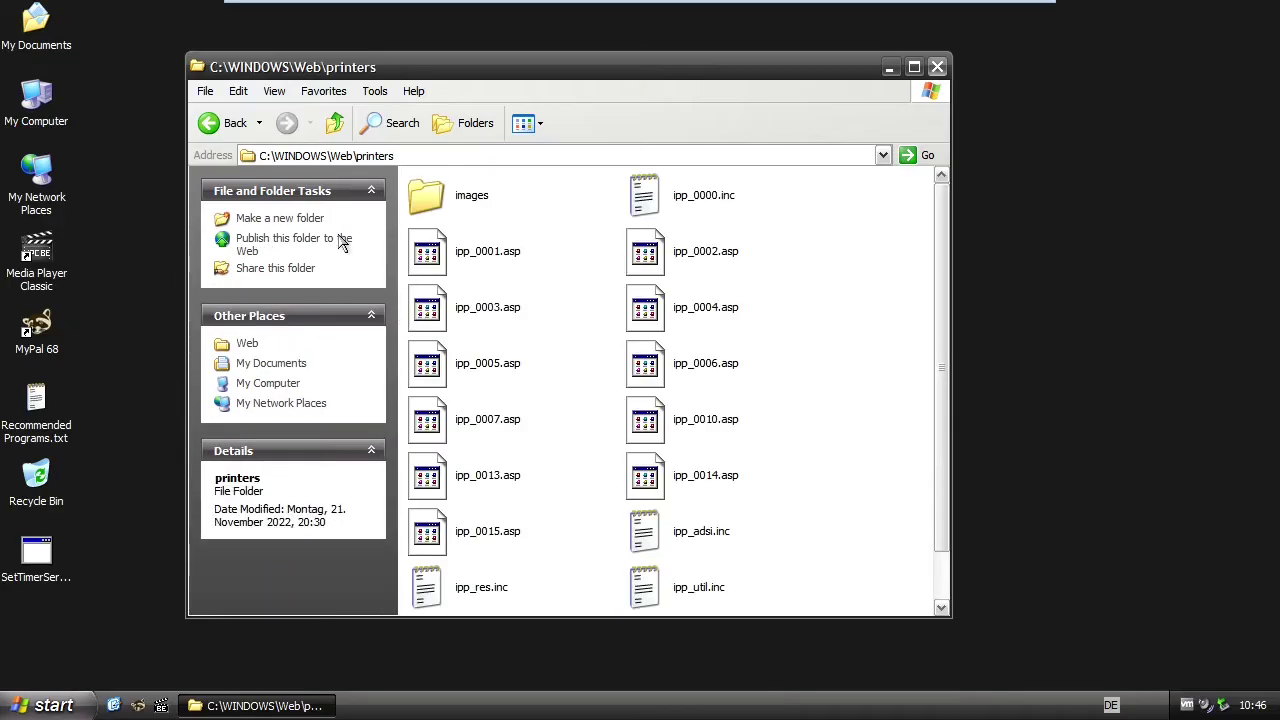
Open Program Files on Local Disk C: and scroll through its contents
left_click(235, 123)
double_click(500, 222)
double_click(645, 197)
scroll(537, 323, "down", 3)
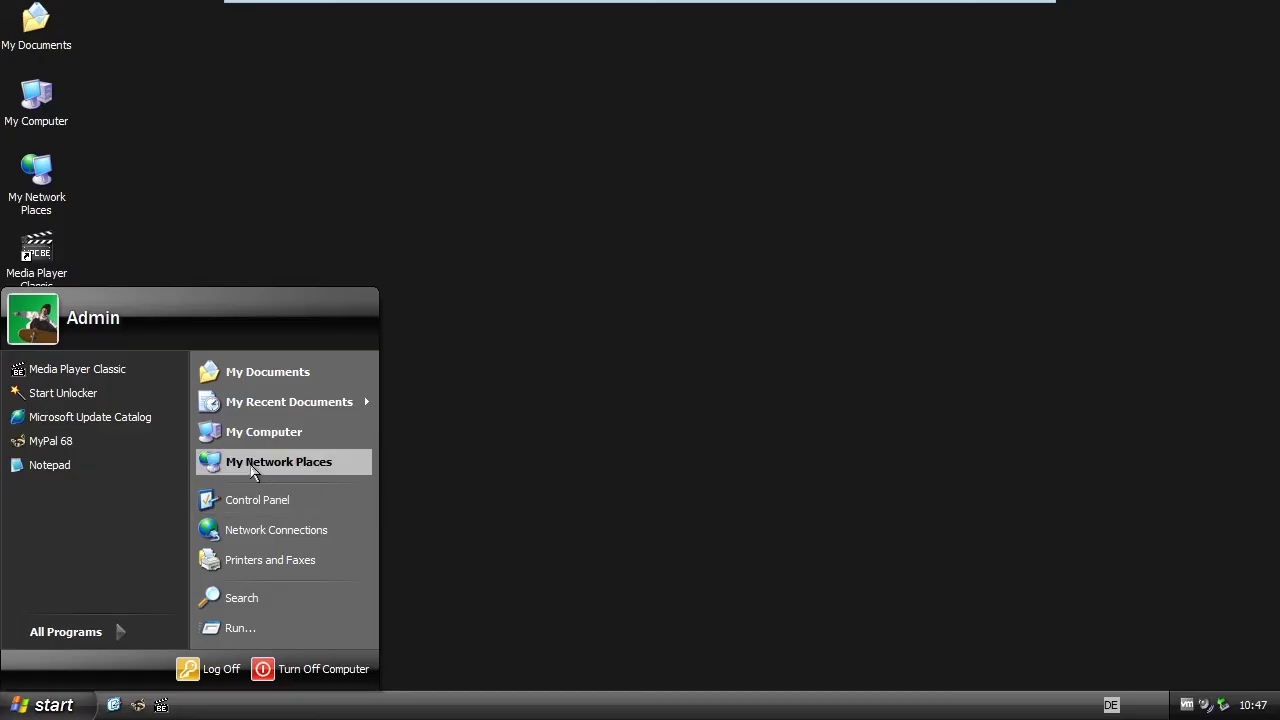
Open My Computer's Properties to review XP Professional SP3, Core 2 Duo E8400 and 1 GB RAM, then close it
left_click(50, 705)
right_click(58, 700)
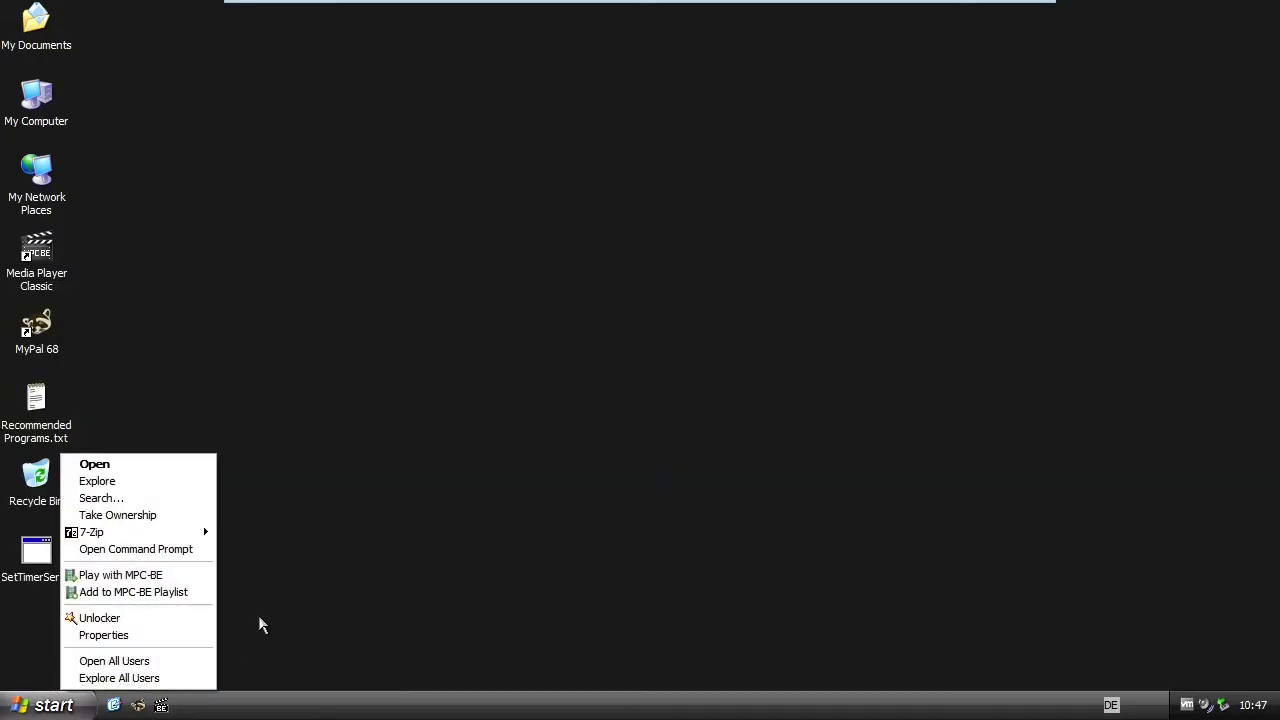
key("Escape")
key("super")
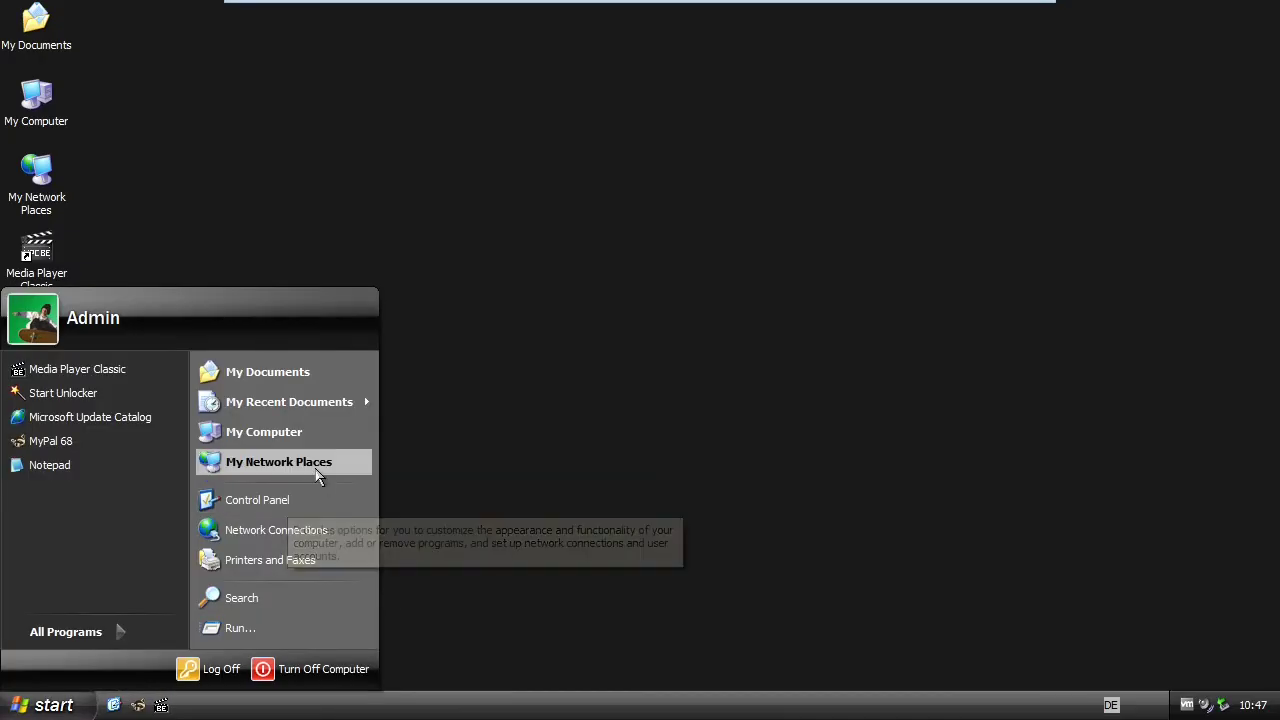
right_click(267, 446)
left_click(335, 611)
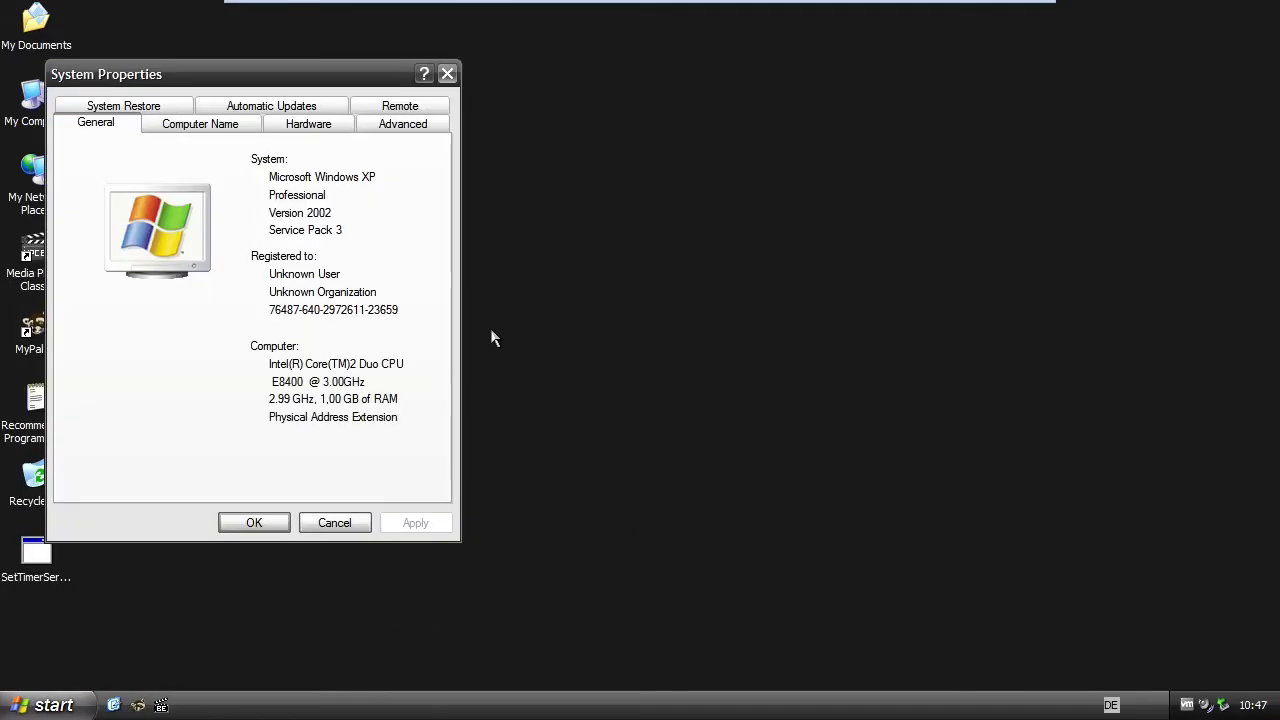
left_click_drag(223, 89, 480, 152)
left_click(661, 138)
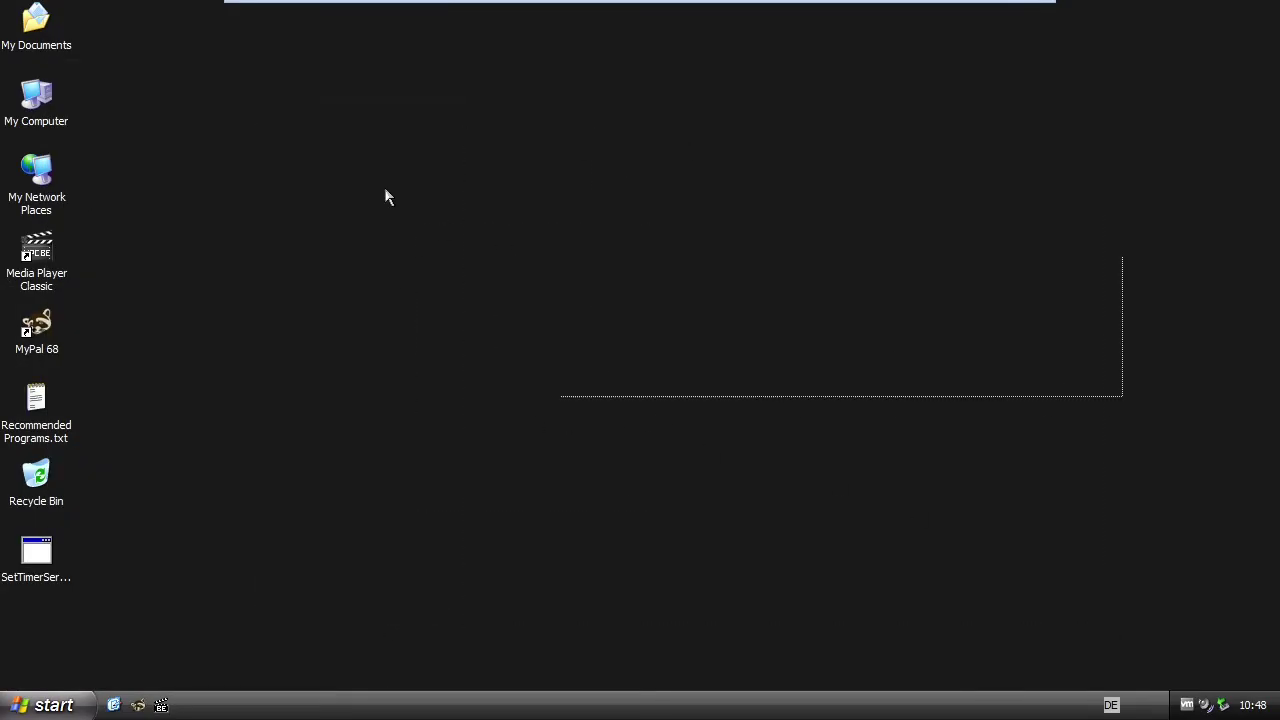
left_click(55, 693)
Open C:\Program Files, then browse All Programs including the Accessories and 7-Zip submenus
left_click(145, 526)
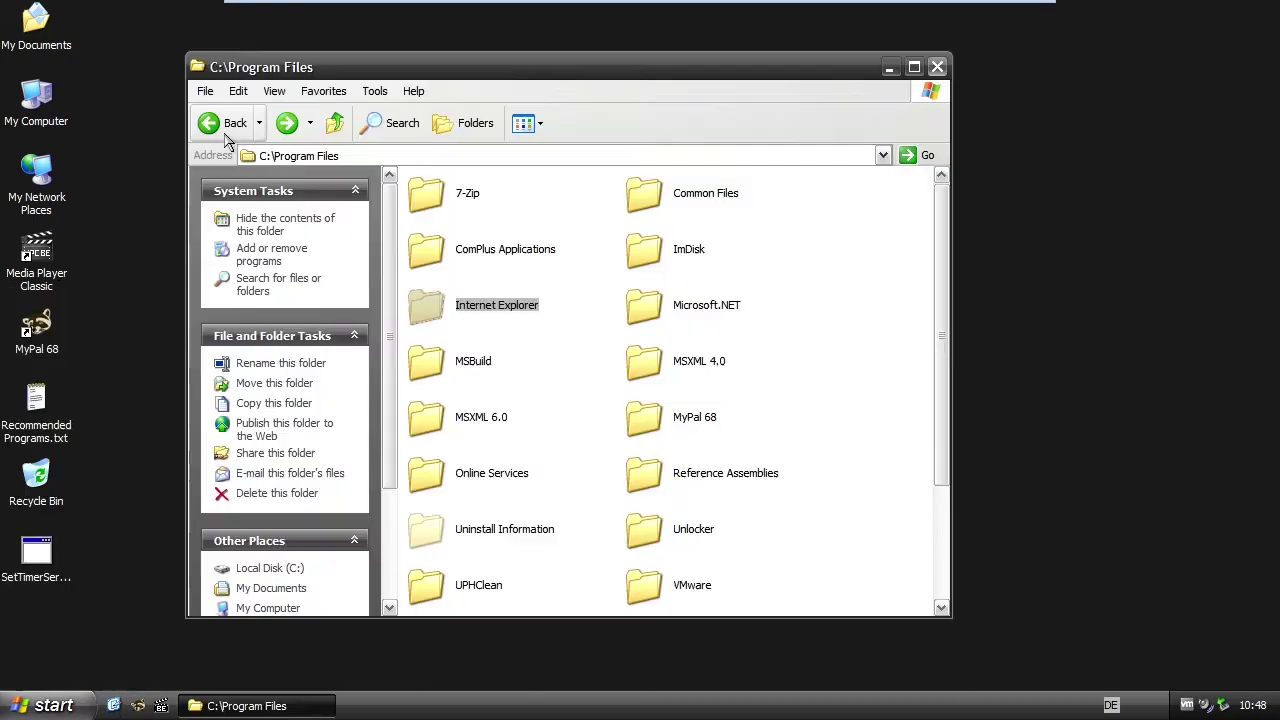
left_click(45, 700)
left_click(100, 632)
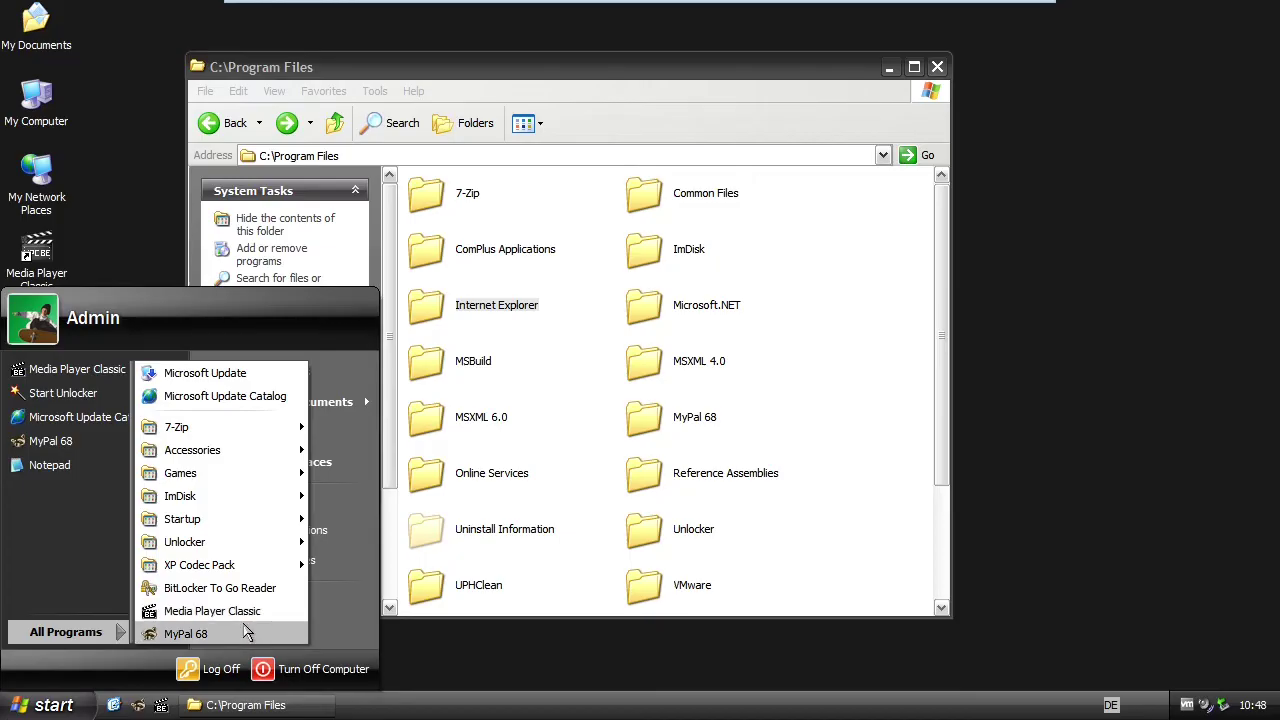
mouse_move(228, 448)
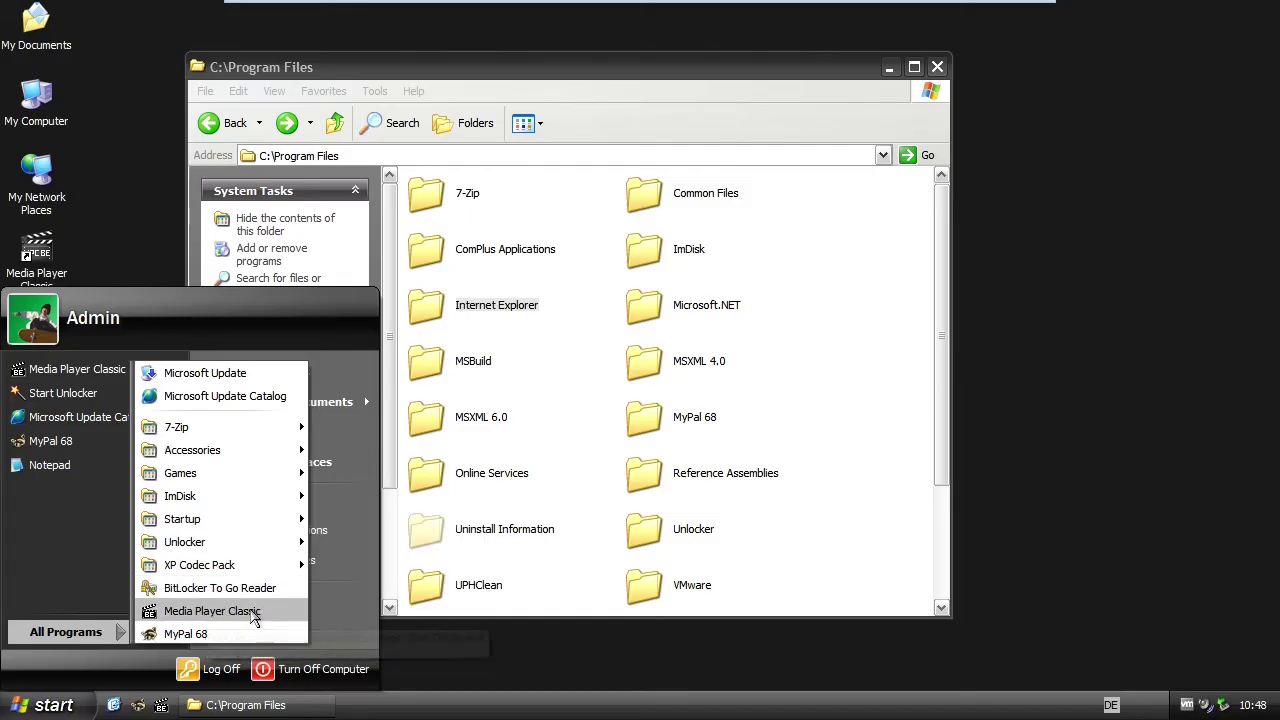
mouse_move(247, 495)
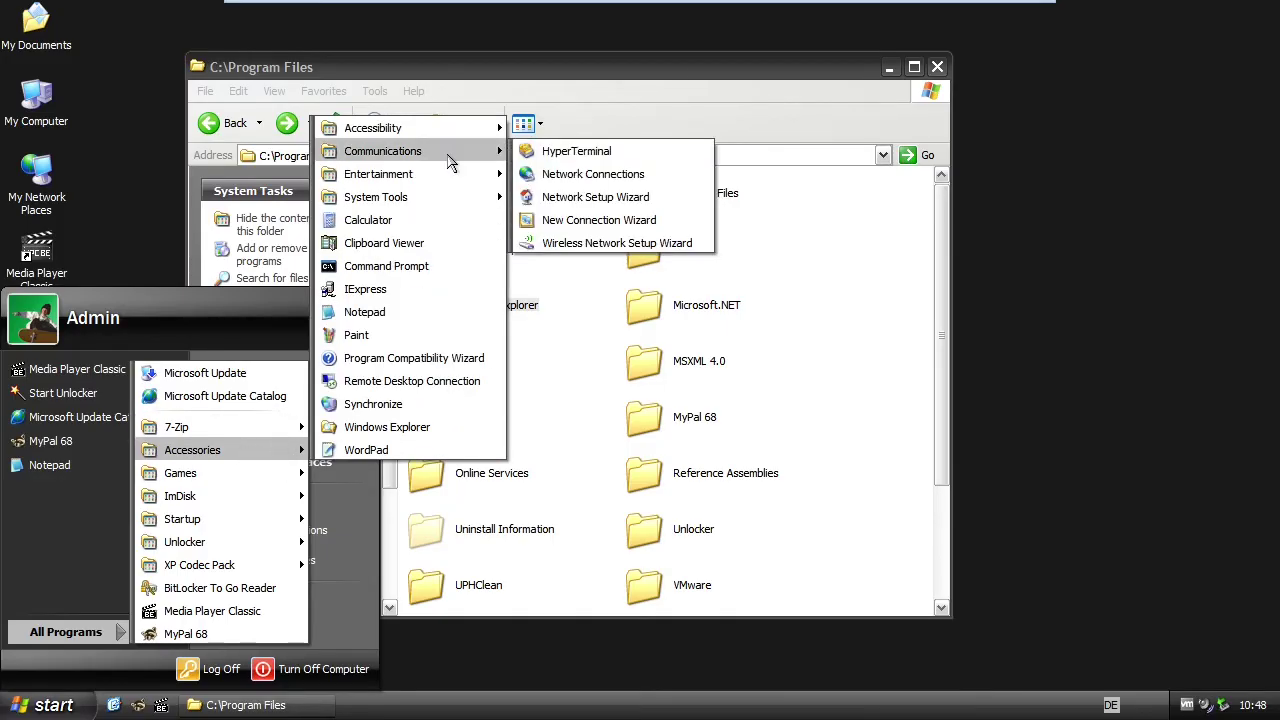
mouse_move(452, 140)
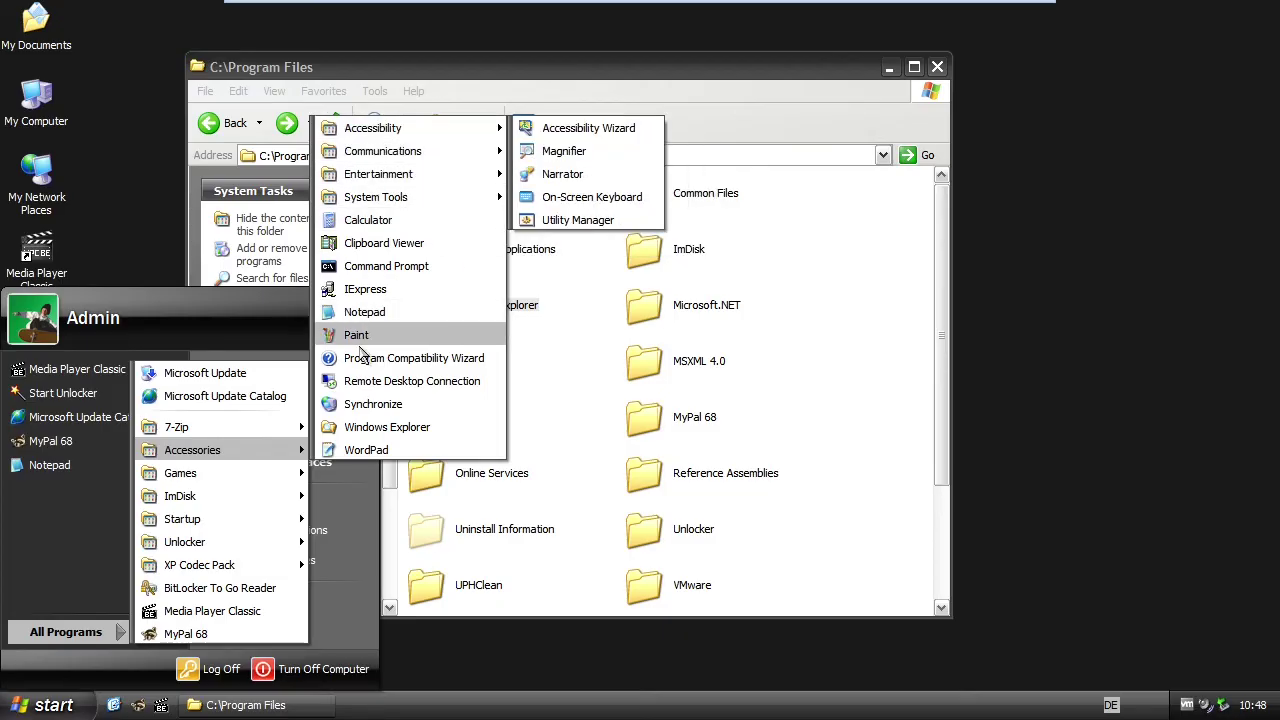
mouse_move(263, 428)
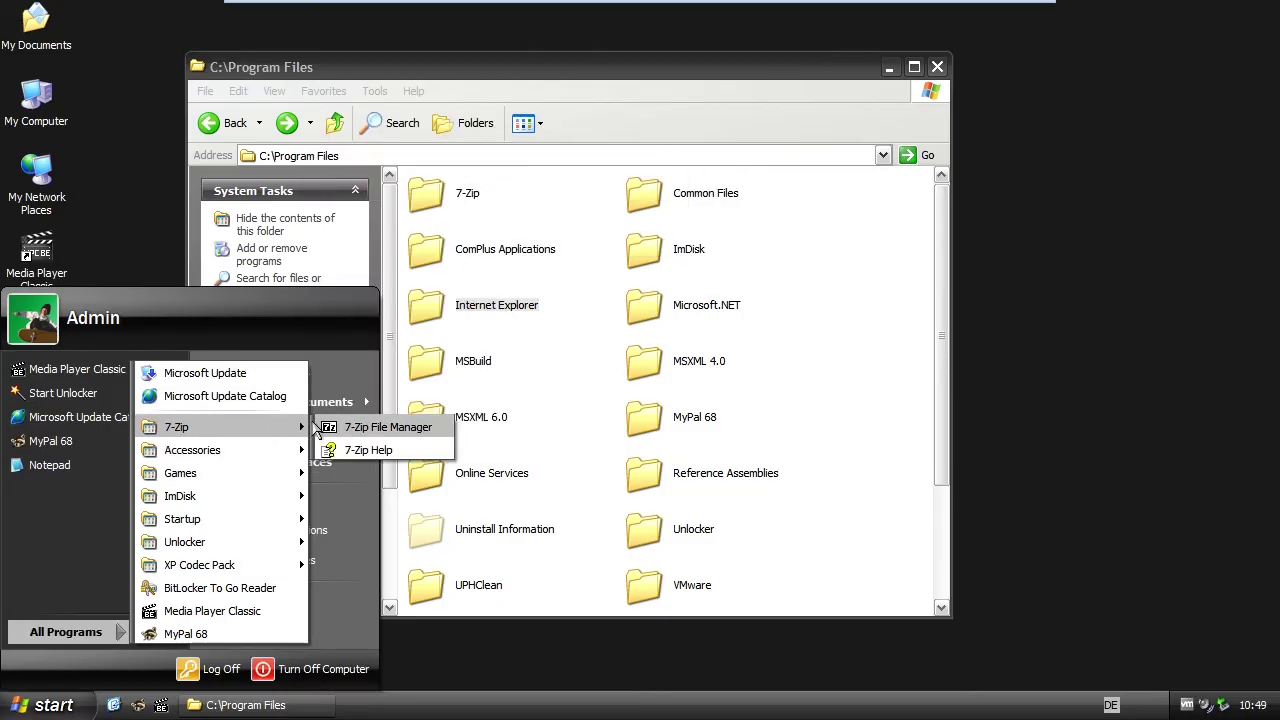
mouse_move(245, 473)
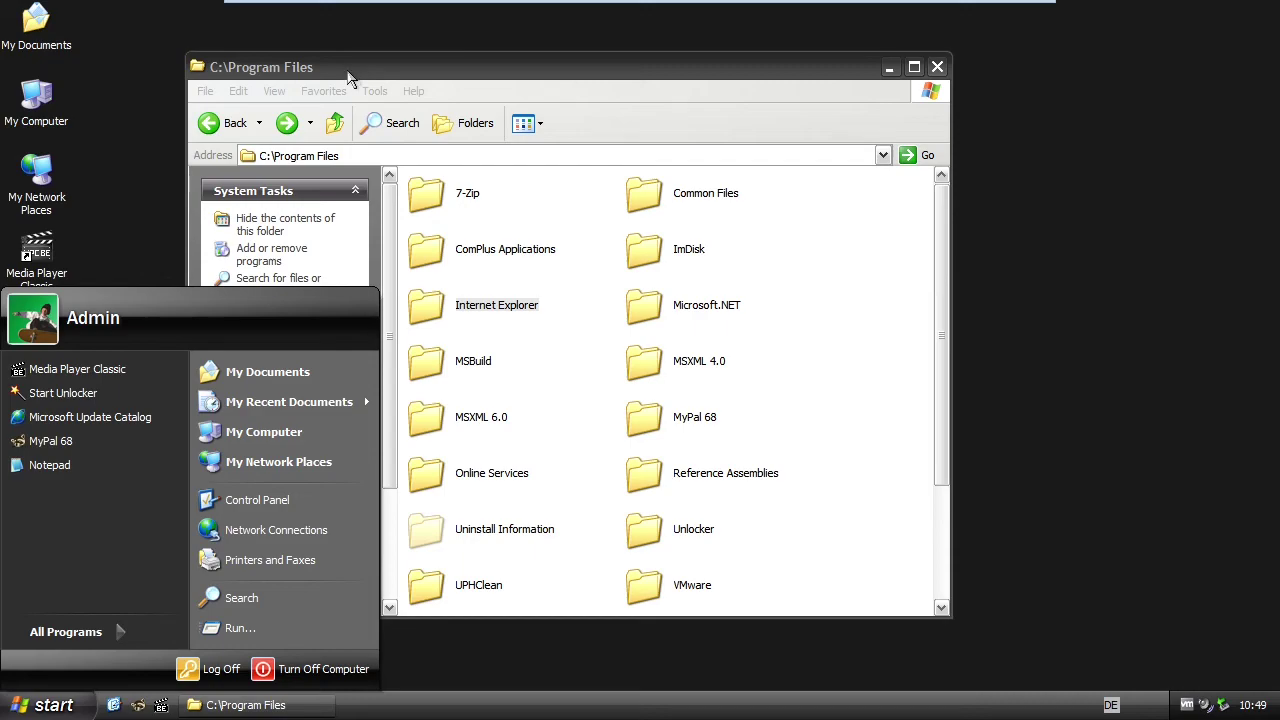
left_click_drag(341, 80, 366, 82)
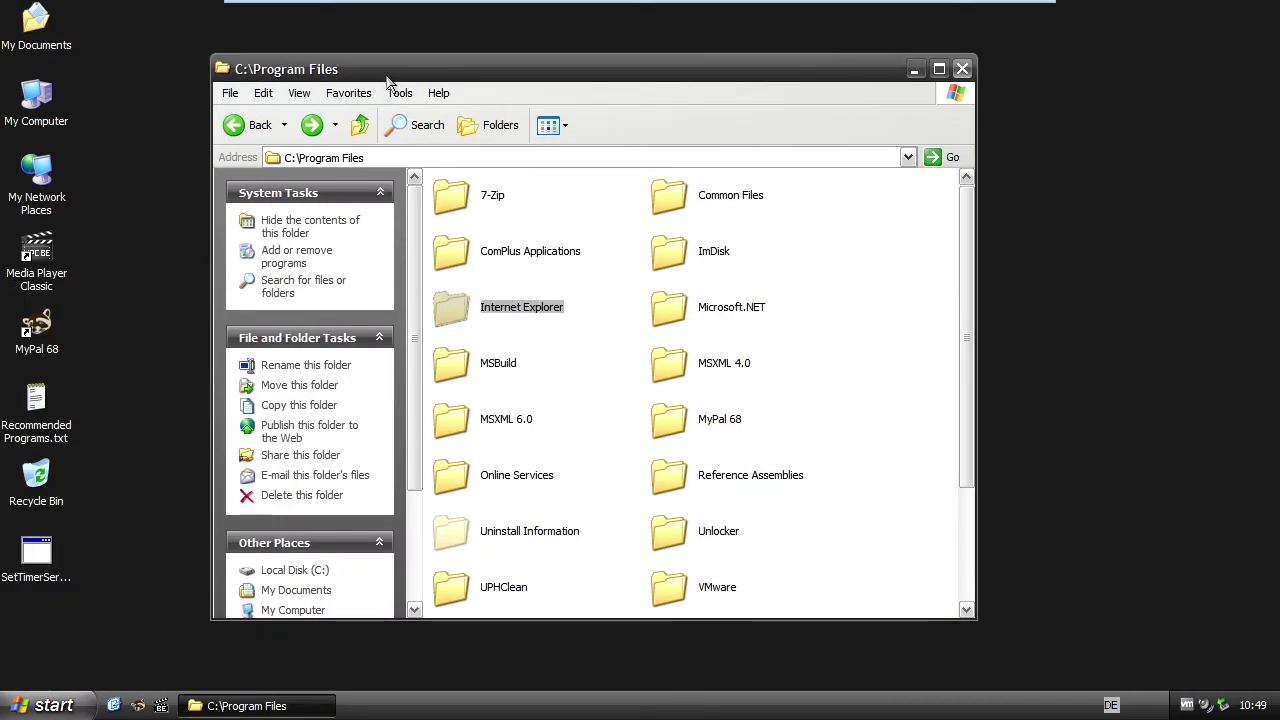
Close Program Files, read Recommended Programs.txt, select the VeraCrypt and MailNews entries, then close it
key("alt+F4")
double_click(44, 412)
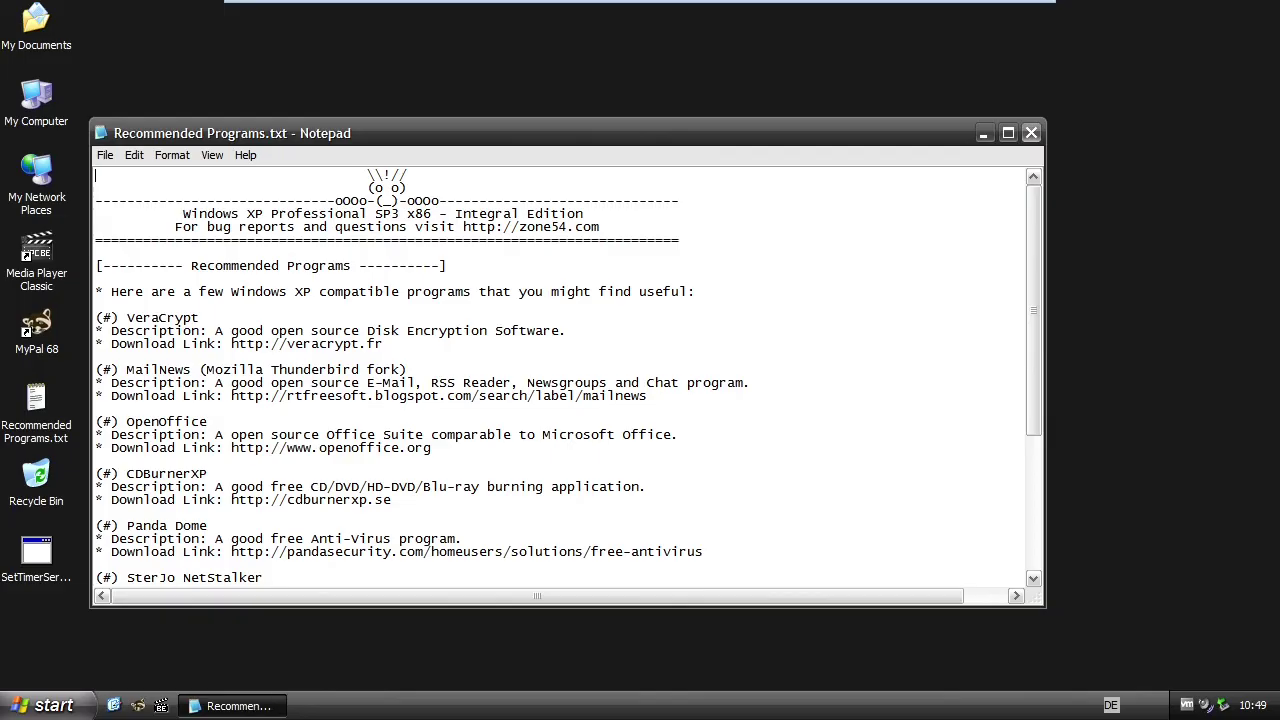
left_click_drag(455, 133, 578, 146)
scroll(680, 390, "down", 1)
scroll(680, 390, "up", 1)
scroll(680, 390, "down", 4)
scroll(680, 390, "down", 2)
scroll(680, 390, "up", 6)
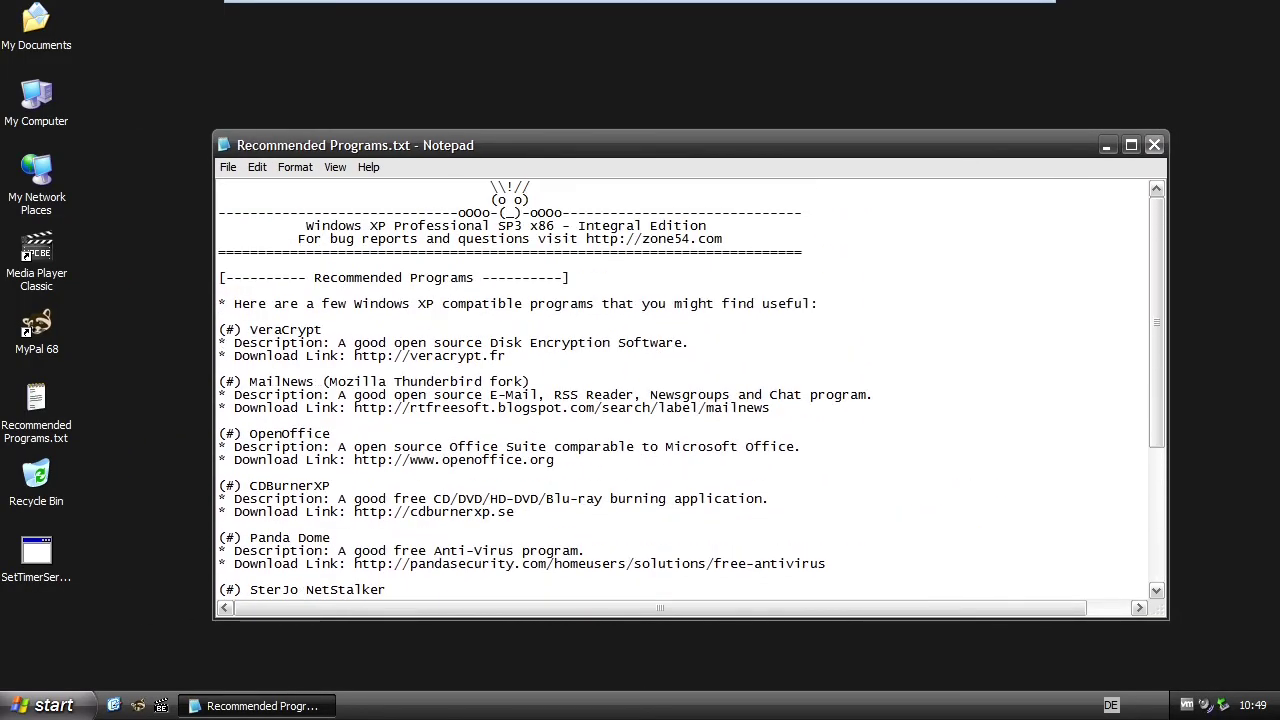
left_click_drag(219, 330, 531, 382)
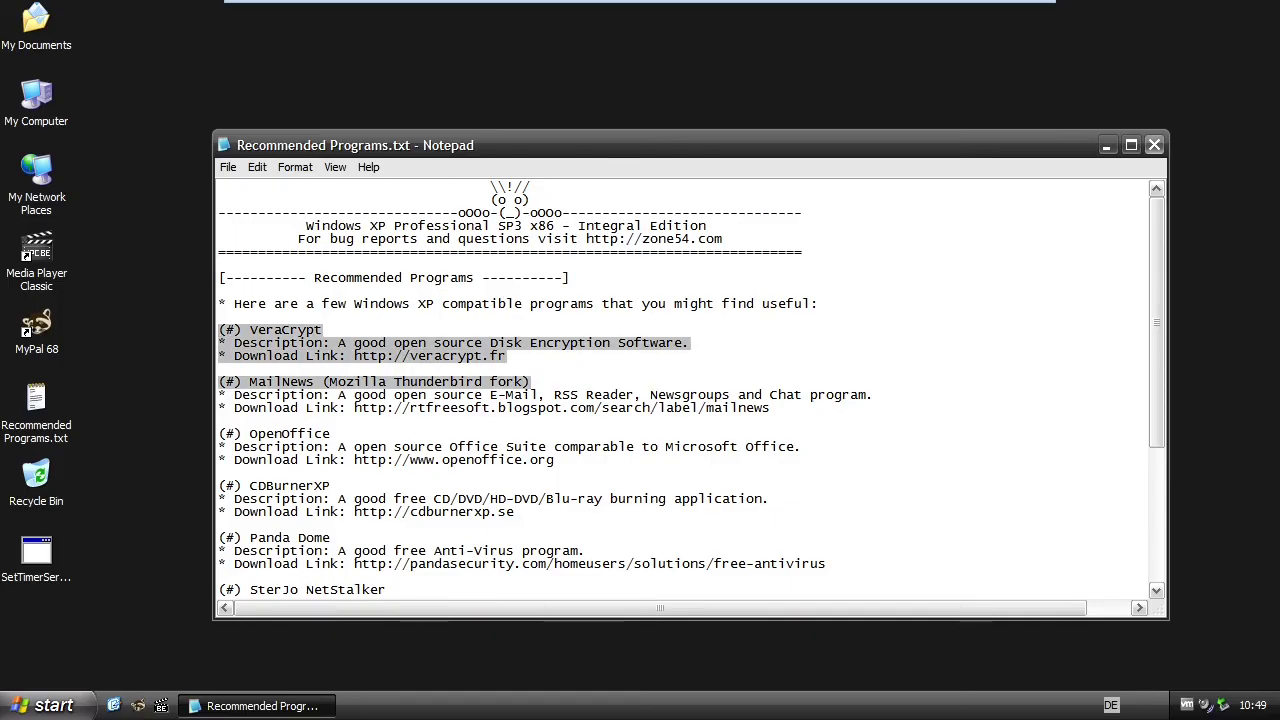
left_click(531, 382)
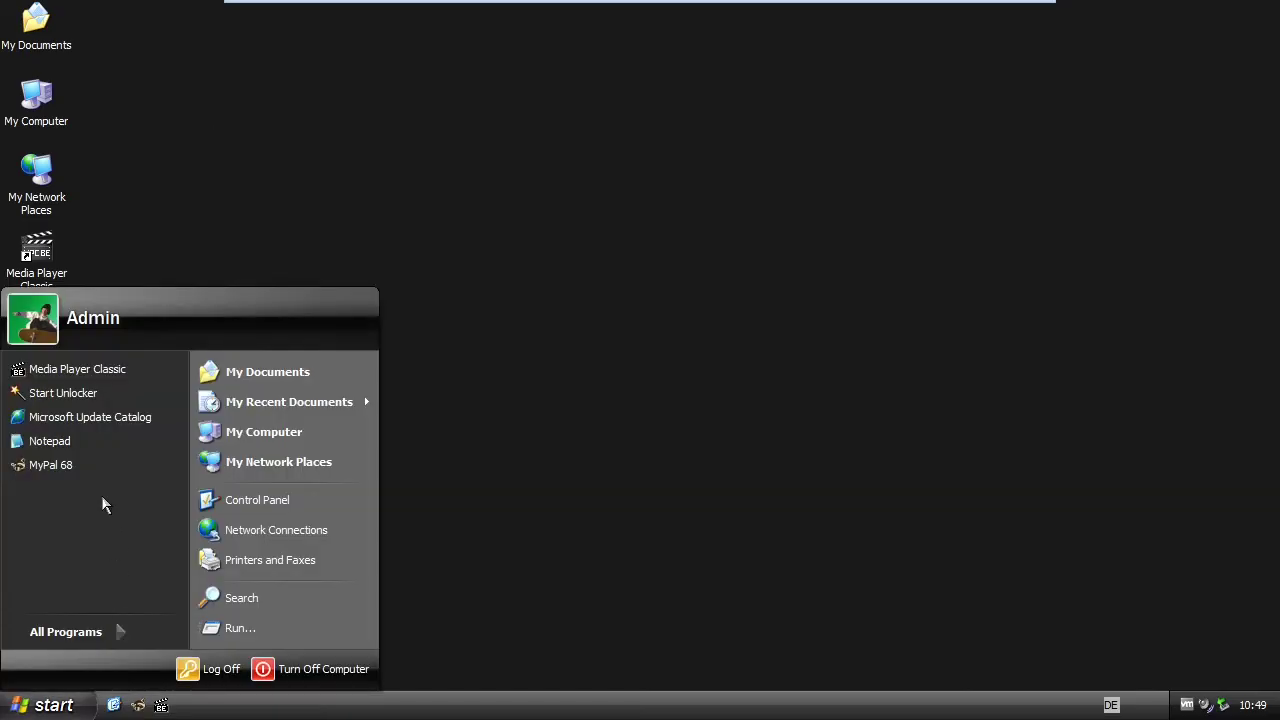
Close the Start menu and check the taskbar and desktop context menus
left_click(245, 240)
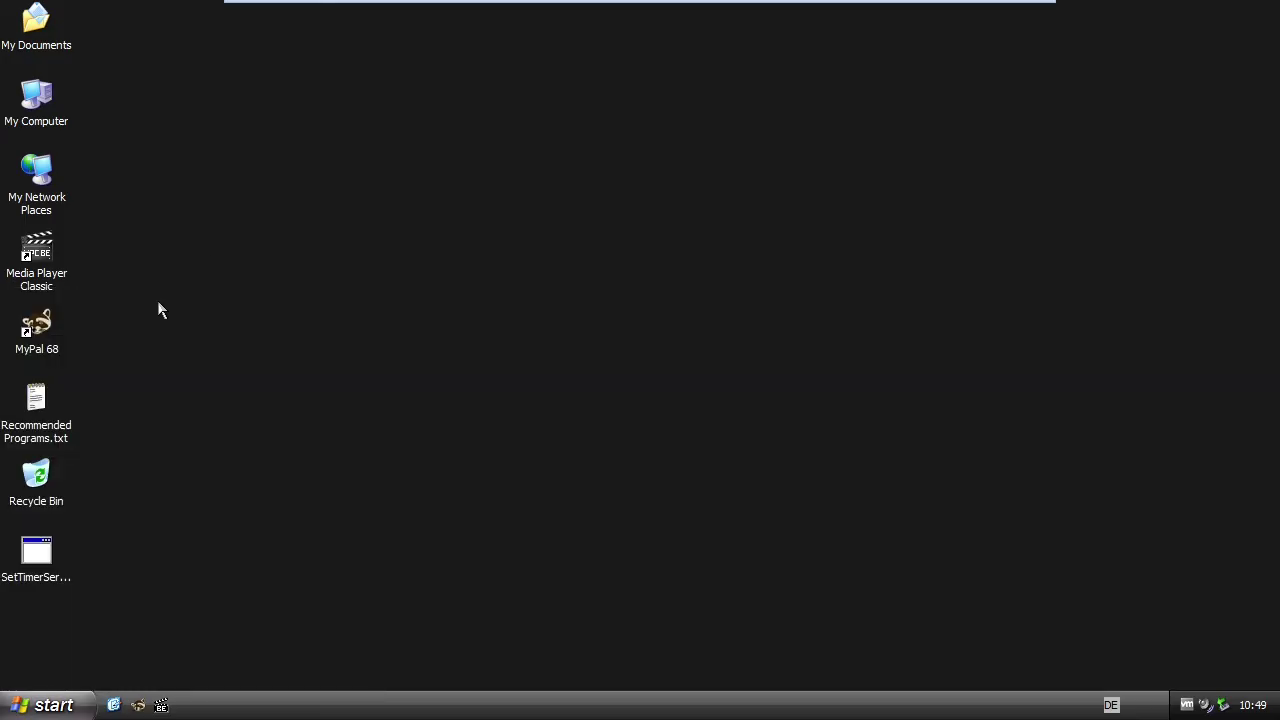
right_click(520, 702)
left_click(342, 560)
right_click(289, 325)
left_click(193, 343)
Log off the current user from the Start menu
key("super")
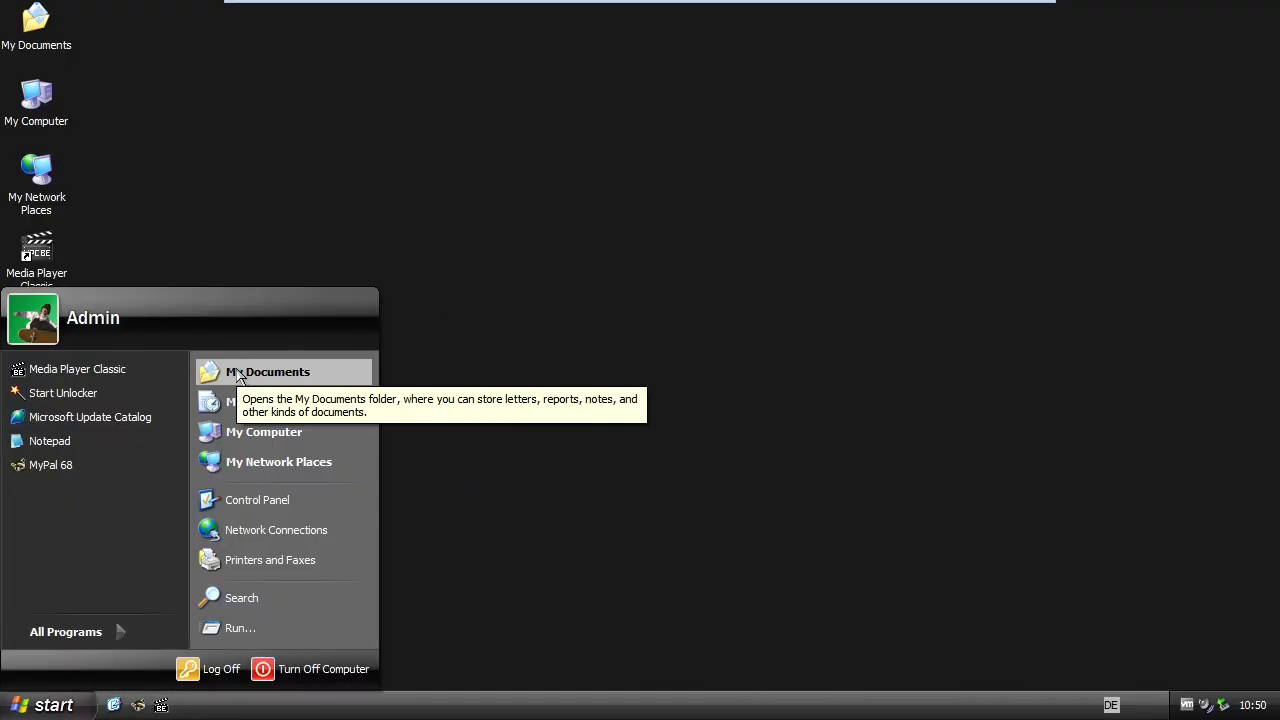
key("Escape")
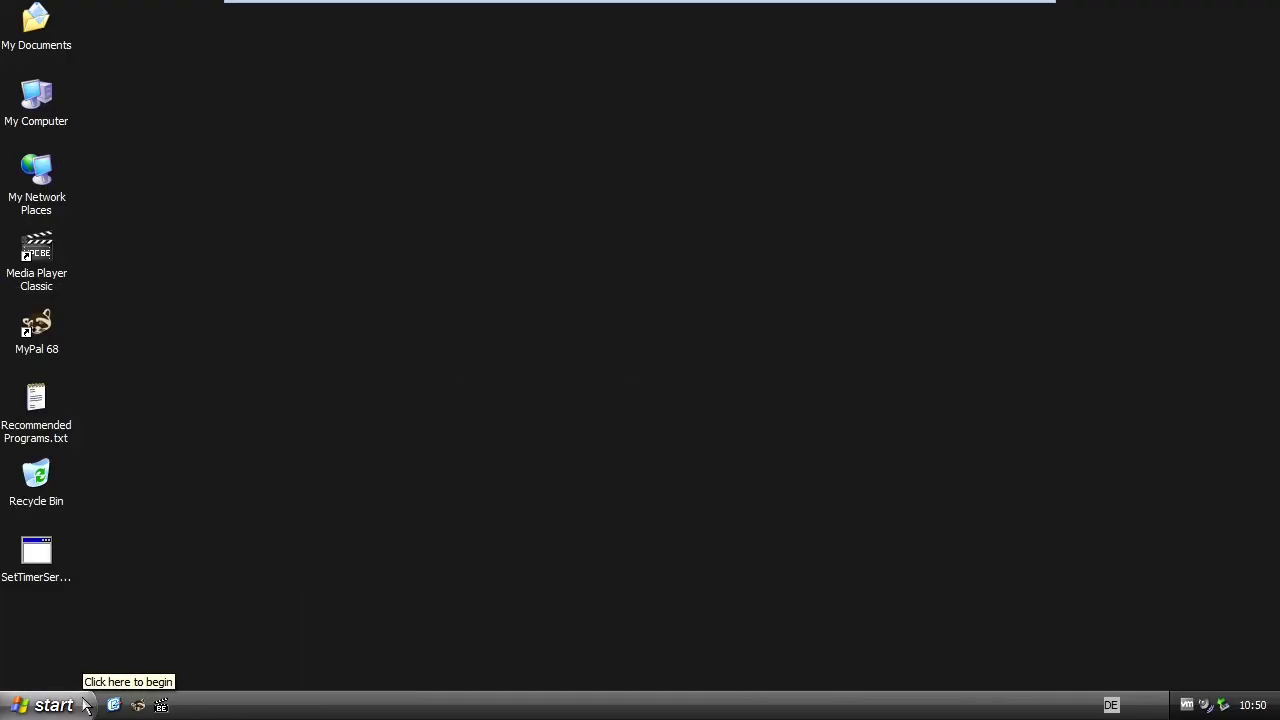
left_click_drag(86, 378, 225, 478)
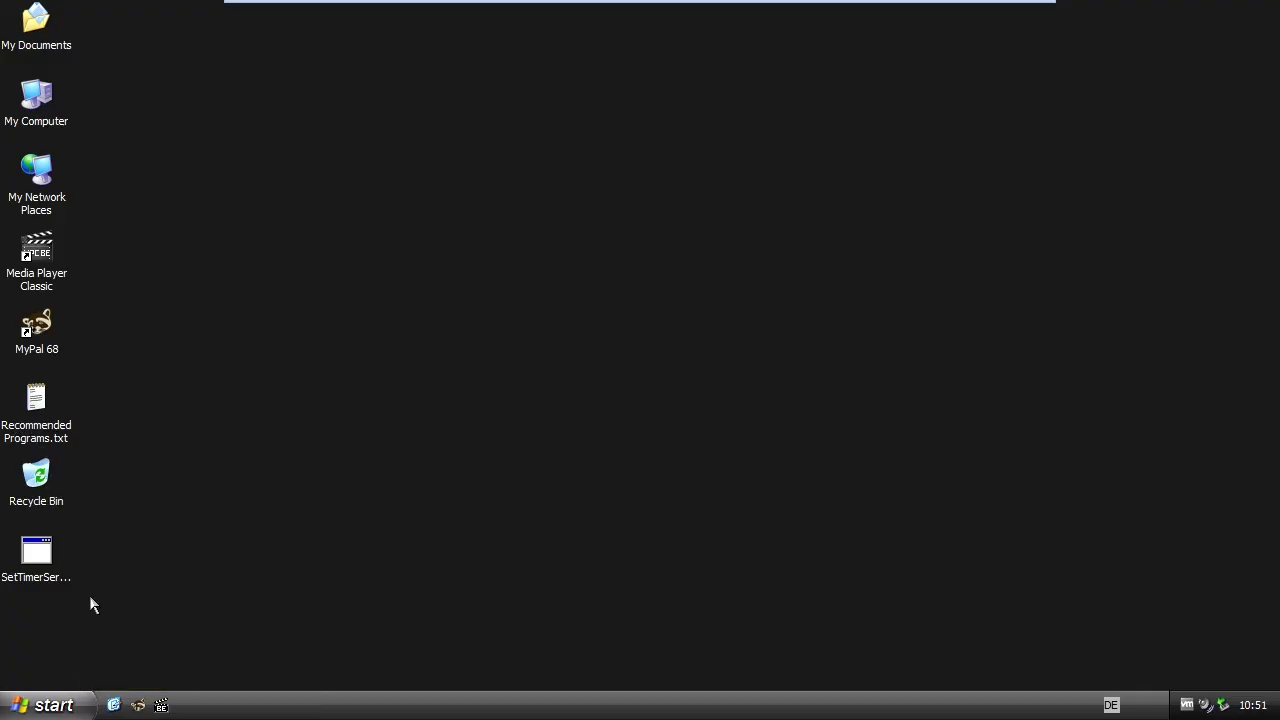
left_click(47, 710)
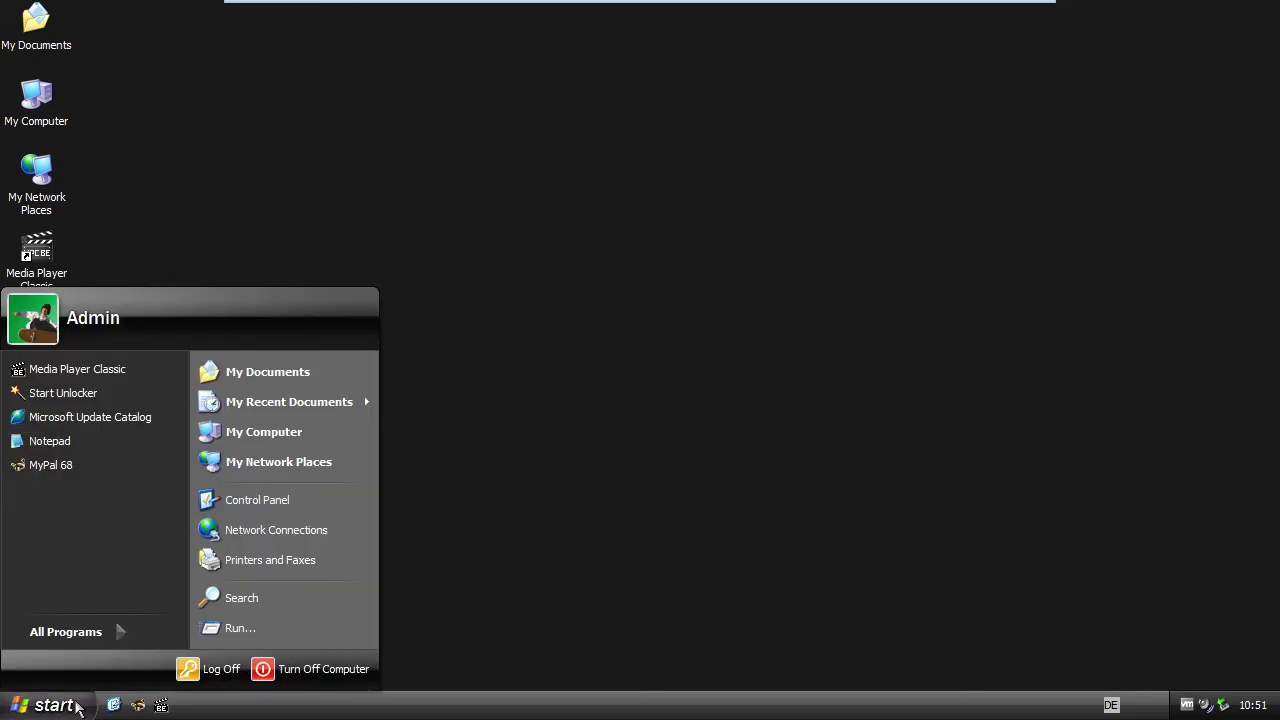
left_click(220, 666)
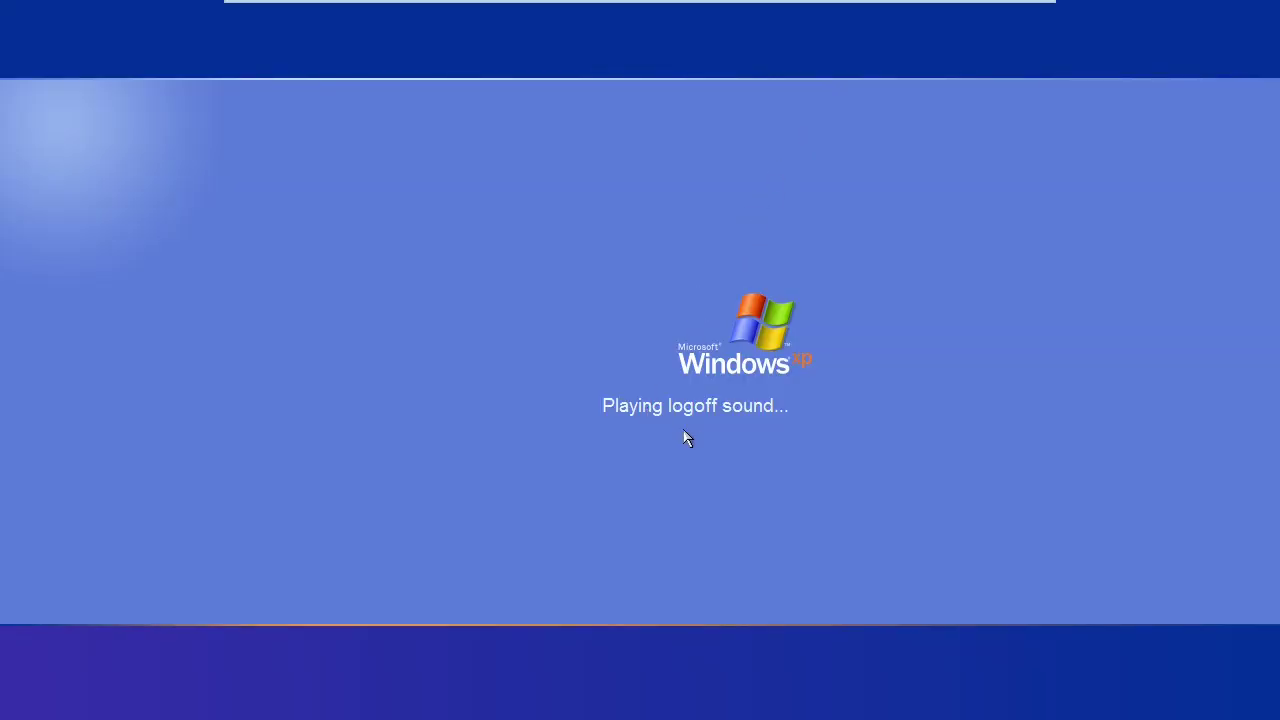